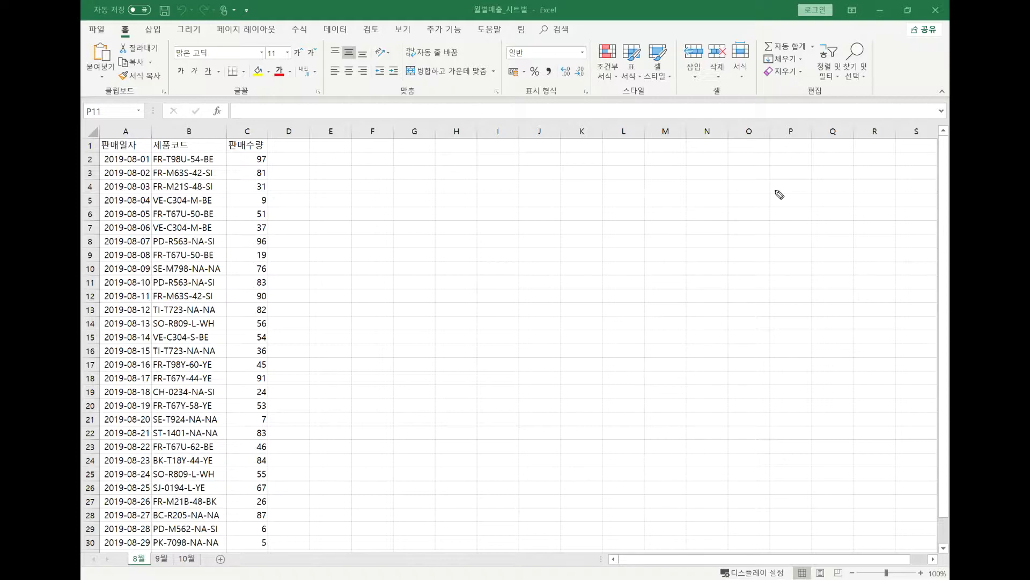
{"action": "mouse_move", "coordinate": [141, 530]}
{"action": "left_mouse_down"}
{"action": "mouse_move", "coordinate": [153, 564]}
{"action": "mouse_move", "coordinate": [125, 558]}
{"action": "mouse_move", "coordinate": [188, 577]}
{"action": "mouse_move", "coordinate": [207, 568]}
{"action": "left_mouse_up"}
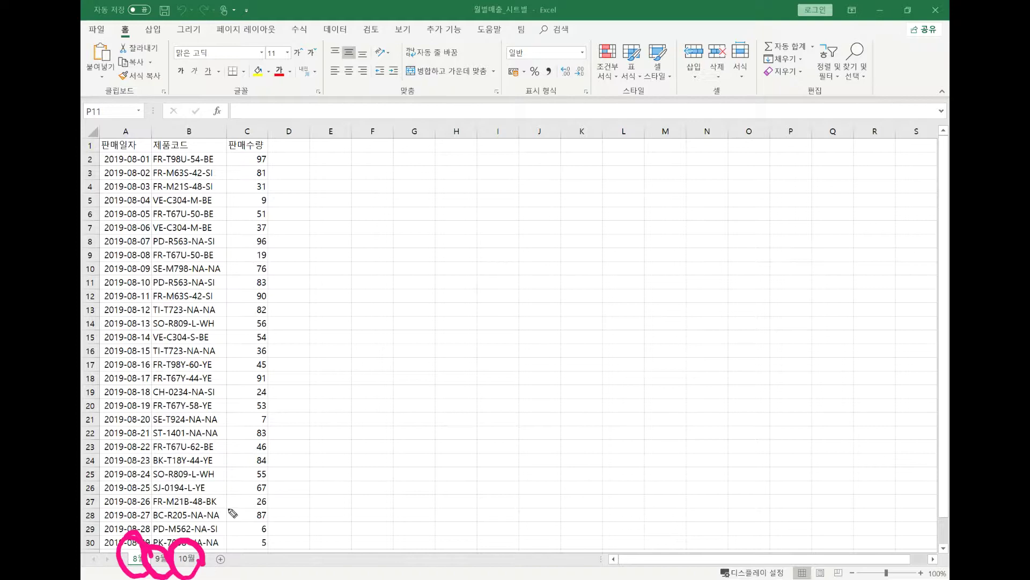
{"action": "mouse_move", "coordinate": [127, 570]}
{"action": "left_mouse_down"}
{"action": "mouse_move", "coordinate": [239, 508]}
{"action": "mouse_move", "coordinate": [116, 572]}
{"action": "mouse_move", "coordinate": [124, 542]}
{"action": "left_mouse_up"}
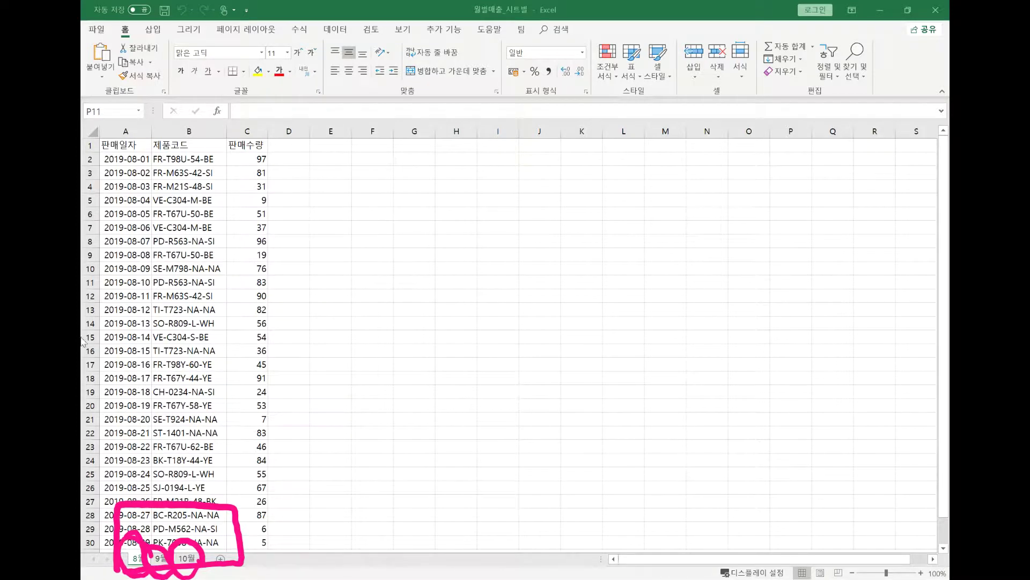
- Launch the Power Query Editor (파워 쿼리 편집기) from the workbook's data import commands
{"action": "left_click", "coordinate": [337, 30]}
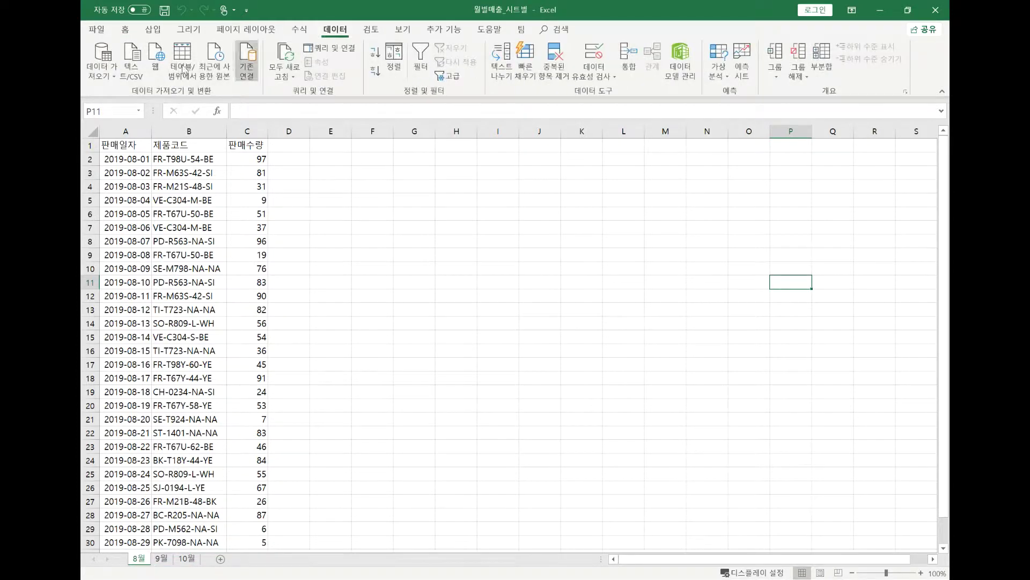
{"action": "left_click", "coordinate": [110, 72]}
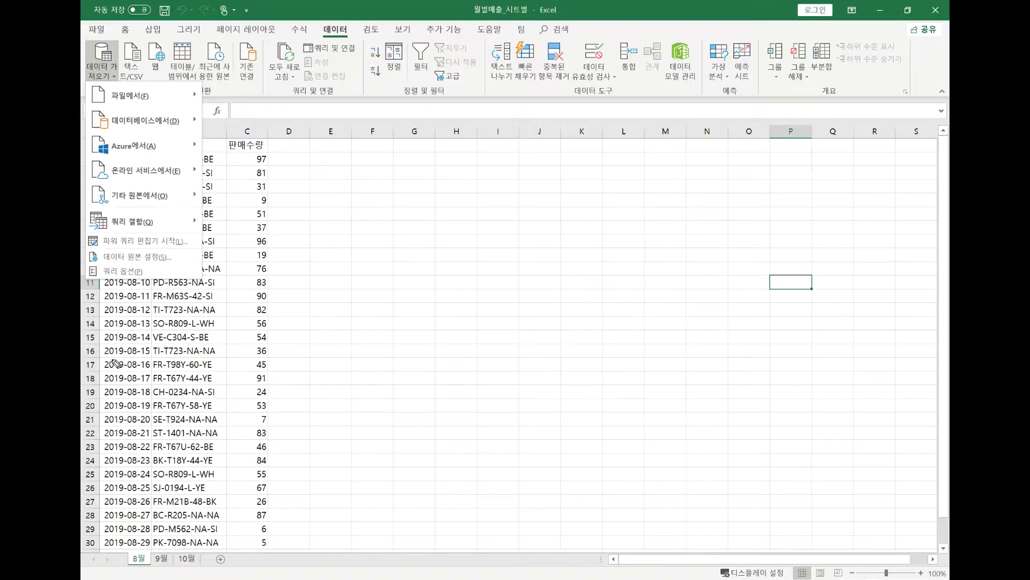
{"action": "left_click_drag", "start_coordinate": [217, 240], "coordinate": [264, 242]}
{"action": "left_click_drag", "start_coordinate": [532, 334], "coordinate": [540, 334]}
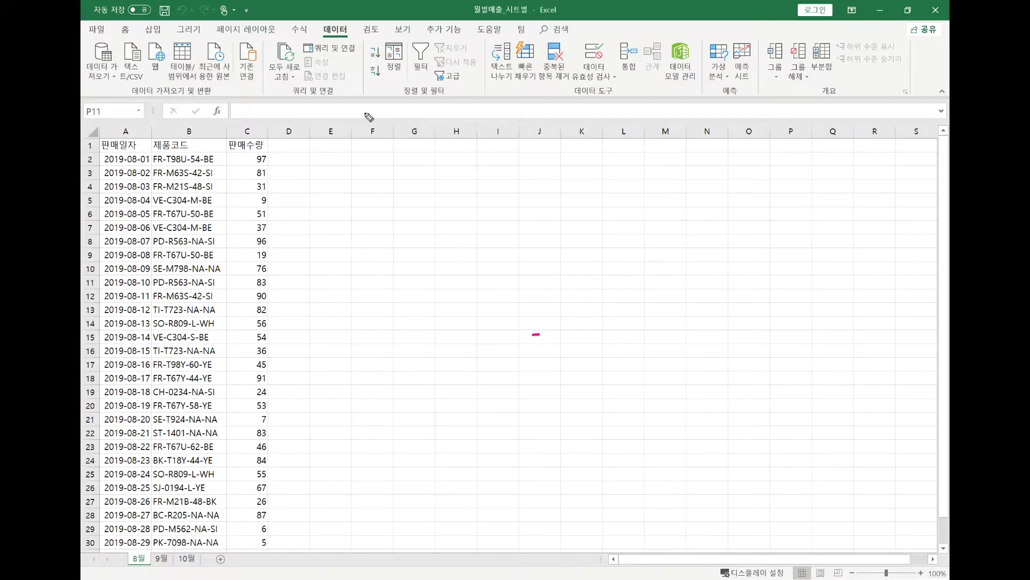
{"action": "left_click", "coordinate": [116, 76]}
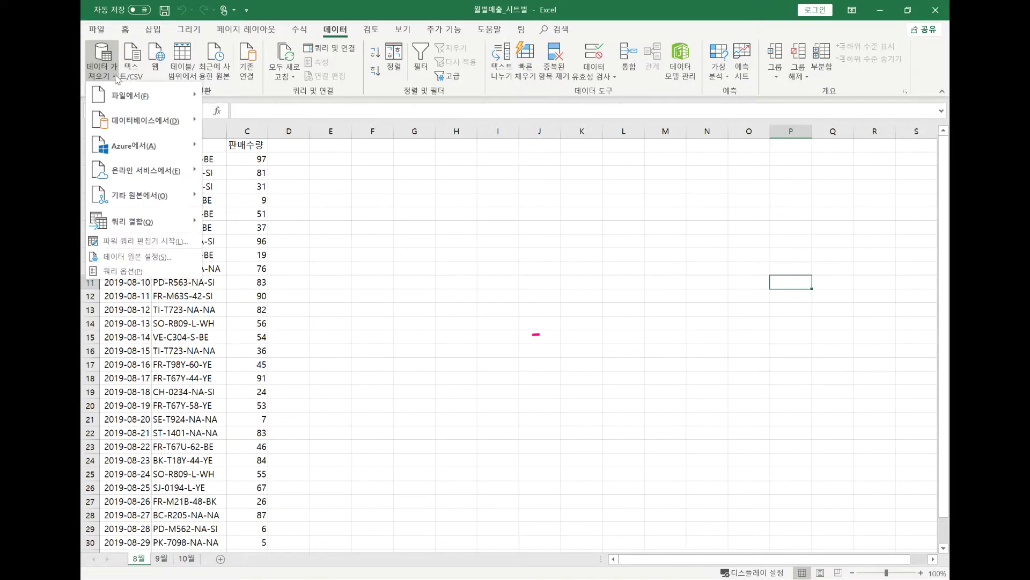
{"action": "left_click", "coordinate": [166, 243]}
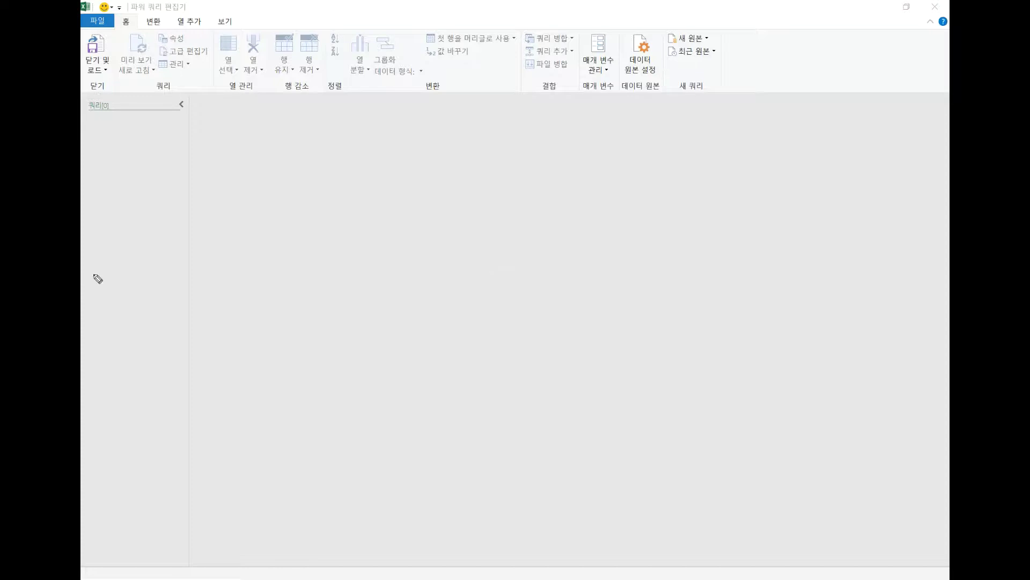
{"action": "mouse_move", "coordinate": [98, 278]}
{"action": "left_mouse_down"}
{"action": "mouse_move", "coordinate": [177, 84]}
{"action": "mouse_move", "coordinate": [200, 170]}
{"action": "mouse_move", "coordinate": [113, 269]}
{"action": "mouse_move", "coordinate": [84, 265]}
{"action": "left_mouse_up"}
{"action": "mouse_move", "coordinate": [101, 129]}
{"action": "left_mouse_down"}
{"action": "mouse_move", "coordinate": [156, 131]}
{"action": "mouse_move", "coordinate": [149, 205]}
{"action": "left_mouse_up"}
{"action": "left_click_drag", "start_coordinate": [150, 181], "coordinate": [116, 219]}
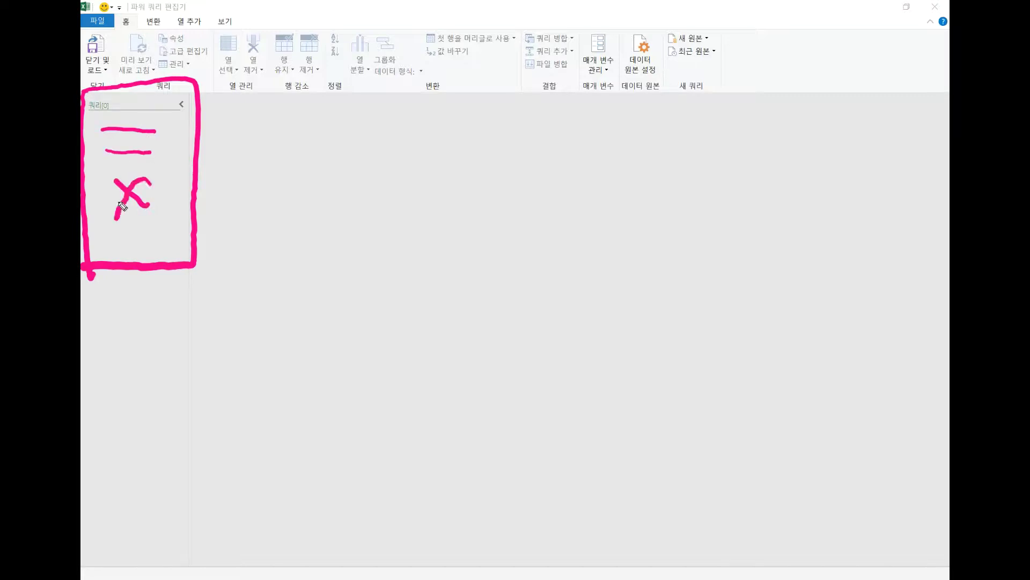
{"action": "mouse_move", "coordinate": [230, 137]}
{"action": "left_mouse_down"}
{"action": "mouse_move", "coordinate": [230, 414]}
{"action": "mouse_move", "coordinate": [665, 141]}
{"action": "mouse_move", "coordinate": [671, 413]}
{"action": "mouse_move", "coordinate": [225, 408]}
{"action": "left_mouse_up"}
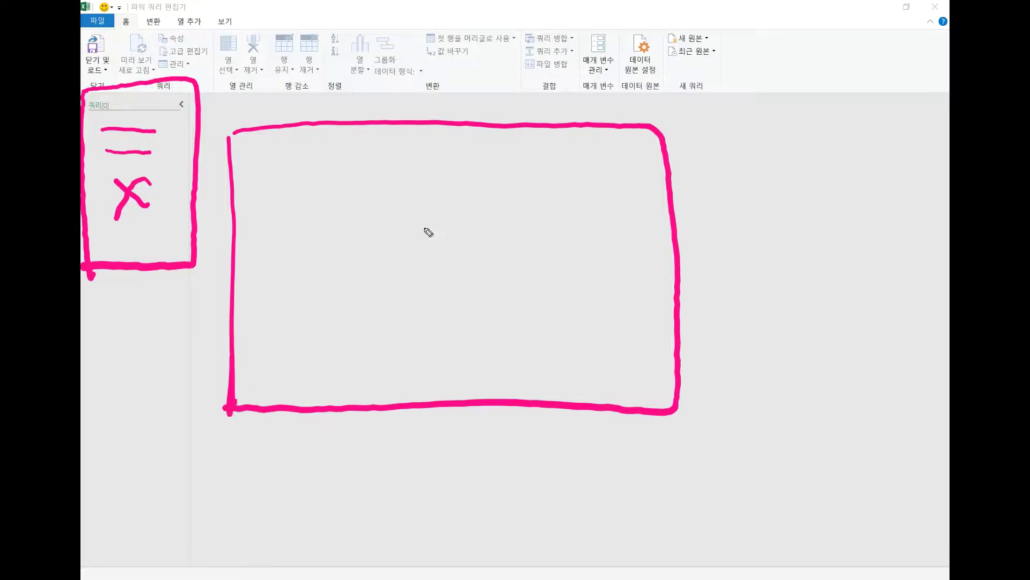
{"action": "left_click_drag", "start_coordinate": [423, 226], "coordinate": [496, 320]}
{"action": "left_click_drag", "start_coordinate": [478, 221], "coordinate": [393, 372]}
{"action": "mouse_move", "coordinate": [763, 161]}
{"action": "left_mouse_down"}
{"action": "mouse_move", "coordinate": [752, 520]}
{"action": "mouse_move", "coordinate": [917, 146]}
{"action": "mouse_move", "coordinate": [929, 478]}
{"action": "mouse_move", "coordinate": [761, 505]}
{"action": "left_mouse_up"}
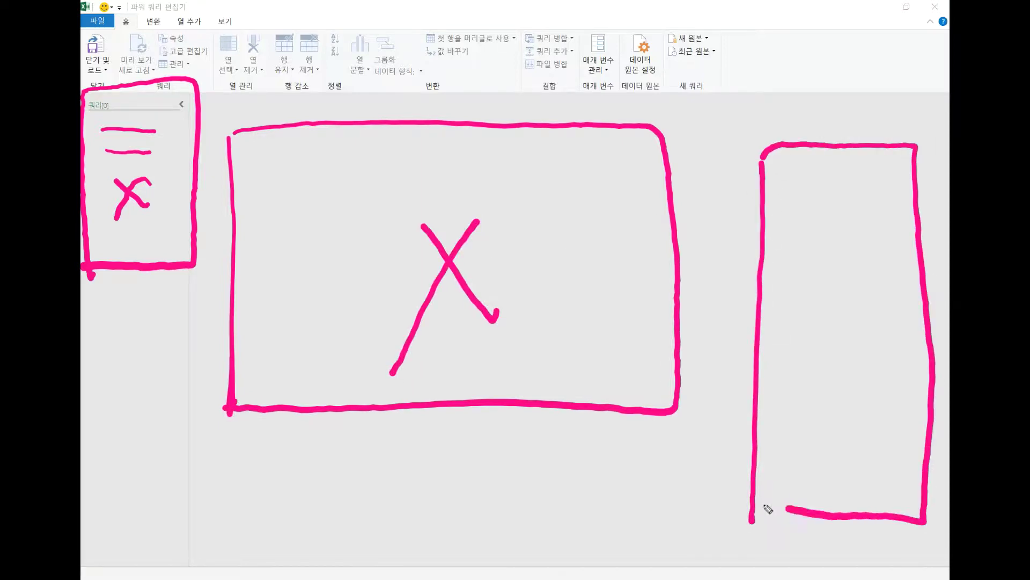
{"action": "mouse_move", "coordinate": [784, 181]}
{"action": "left_mouse_down"}
{"action": "mouse_move", "coordinate": [825, 184]}
{"action": "mouse_move", "coordinate": [852, 210]}
{"action": "left_mouse_up"}
{"action": "left_click_drag", "start_coordinate": [790, 244], "coordinate": [853, 246]}
{"action": "left_click_drag", "start_coordinate": [777, 278], "coordinate": [855, 286]}
{"action": "left_click_drag", "start_coordinate": [773, 342], "coordinate": [838, 351]}
{"action": "left_click_drag", "start_coordinate": [839, 391], "coordinate": [782, 461]}
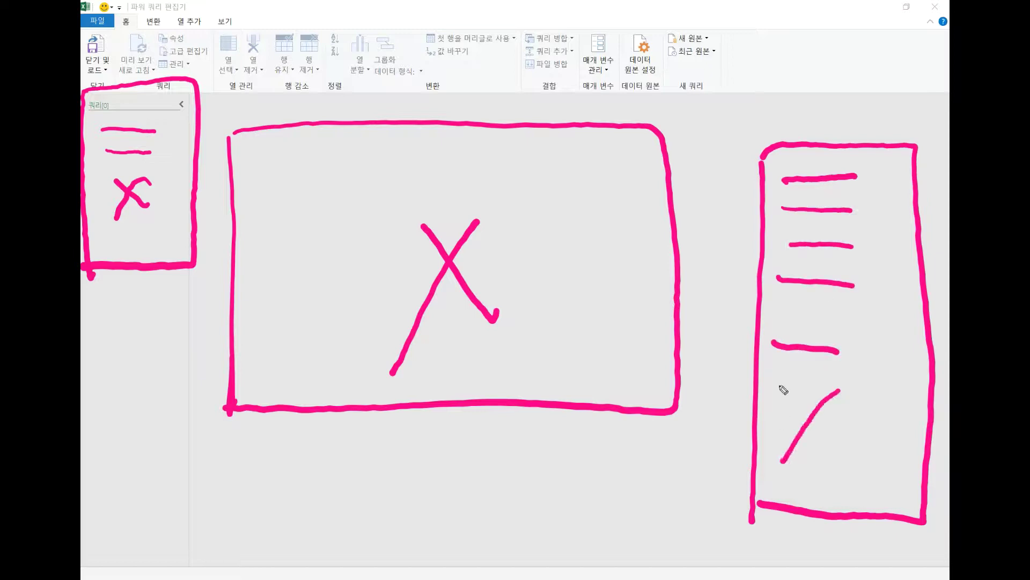
{"action": "left_click_drag", "start_coordinate": [779, 390], "coordinate": [850, 491]}
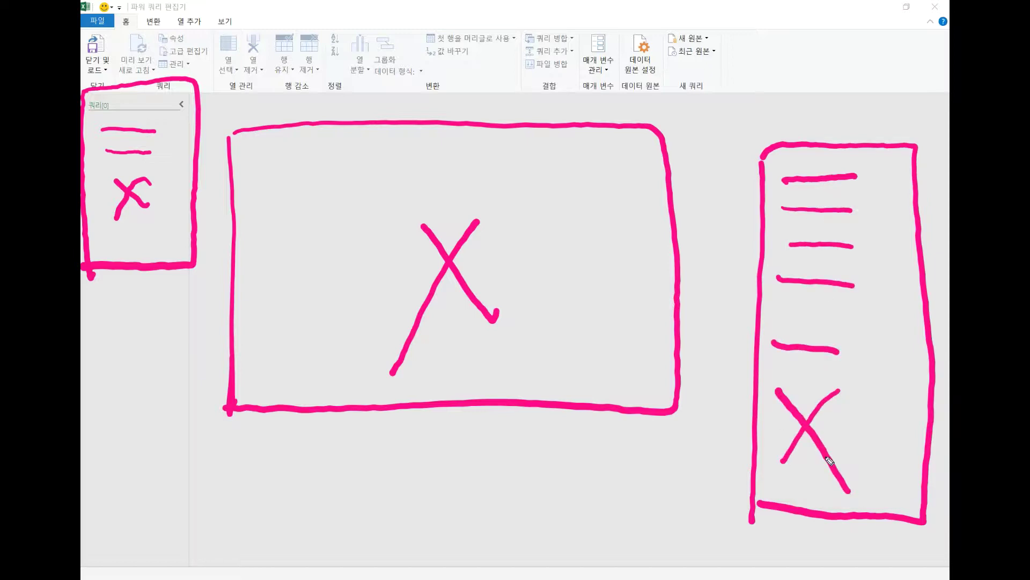
{"action": "mouse_move", "coordinate": [137, 49]}
{"action": "left_mouse_down"}
{"action": "mouse_move", "coordinate": [134, 7]}
{"action": "mouse_move", "coordinate": [149, 45]}
{"action": "left_mouse_up"}
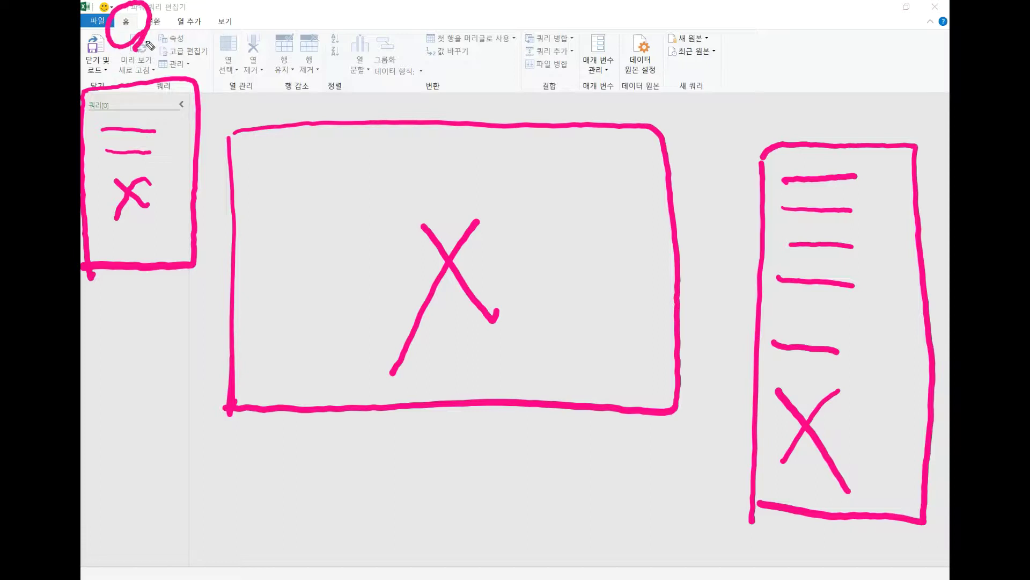
{"action": "mouse_move", "coordinate": [736, 57]}
{"action": "left_mouse_down"}
{"action": "mouse_move", "coordinate": [699, 9]}
{"action": "mouse_move", "coordinate": [719, 62]}
{"action": "mouse_move", "coordinate": [720, 54]}
{"action": "left_mouse_up"}
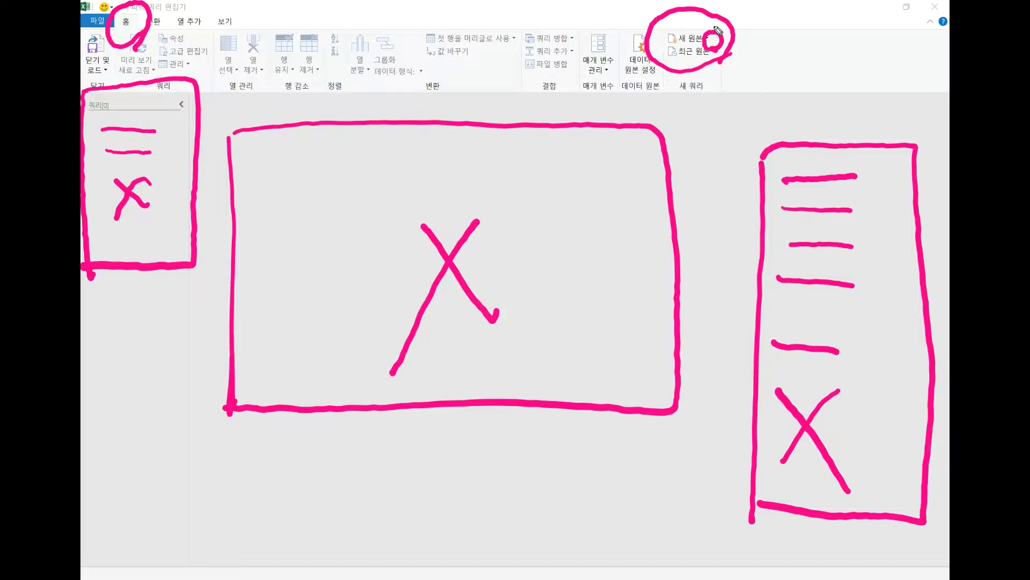
{"action": "mouse_move", "coordinate": [718, 52]}
{"action": "left_mouse_down"}
{"action": "mouse_move", "coordinate": [706, 111]}
{"action": "mouse_move", "coordinate": [724, 90]}
{"action": "left_mouse_up"}
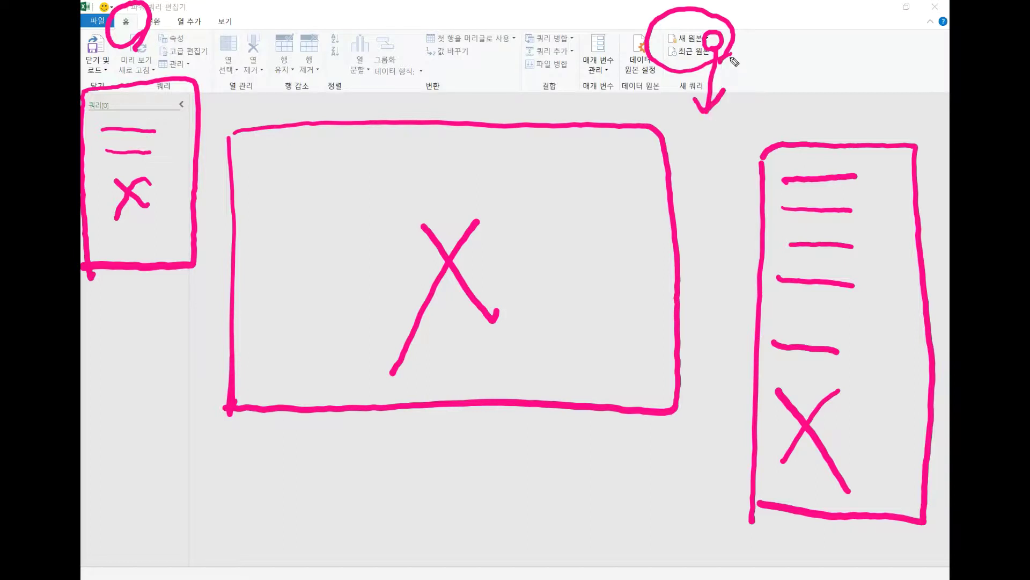
{"action": "key", "text": "e"}
{"action": "left_click_drag", "start_coordinate": [353, 383], "coordinate": [351, 392]}
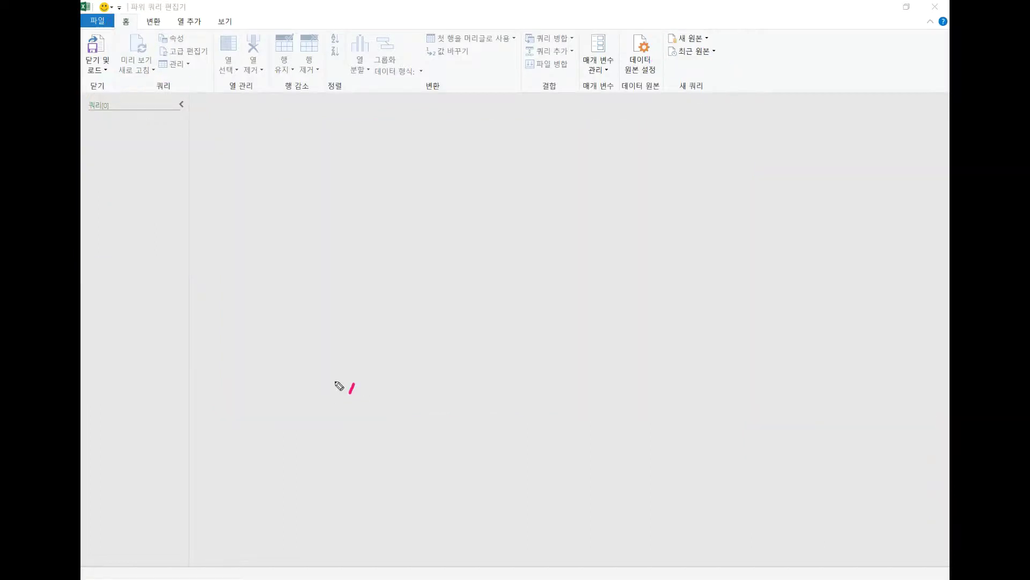
{"action": "key", "text": "e"}
{"action": "key", "text": "Escape"}
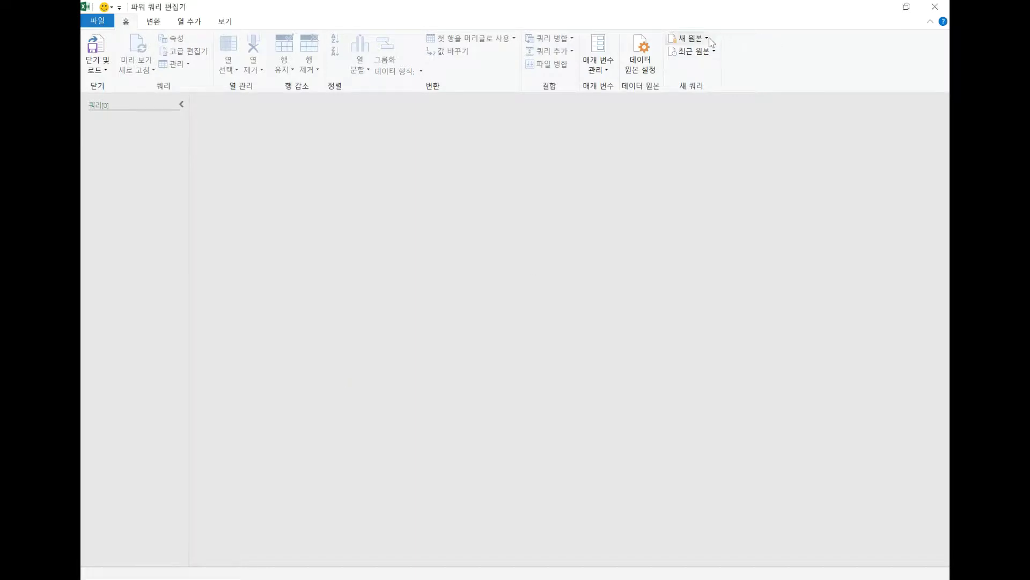
{"action": "left_click", "coordinate": [709, 39]}
{"action": "mouse_move", "coordinate": [706, 58]}
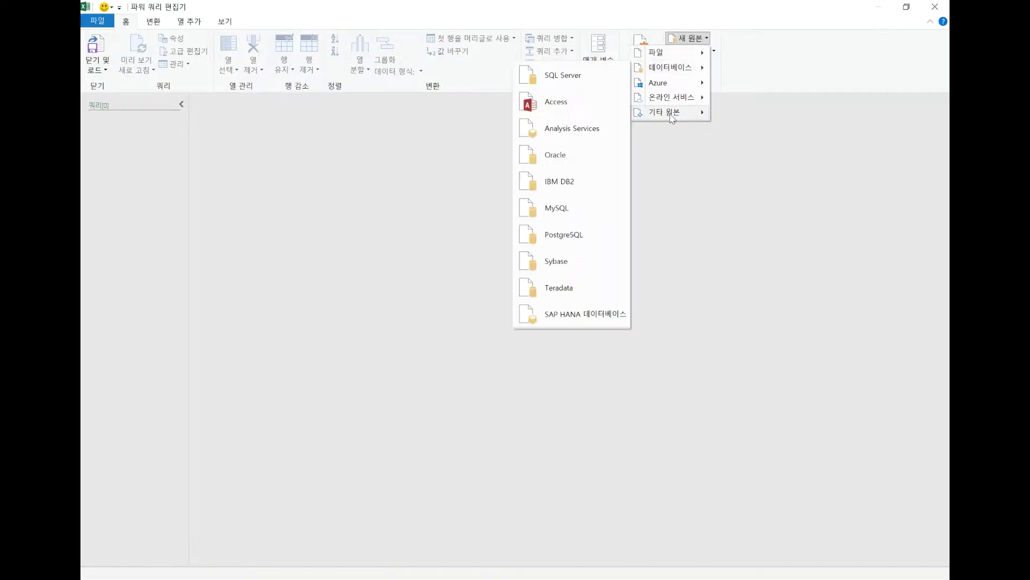
{"action": "mouse_move", "coordinate": [671, 118]}
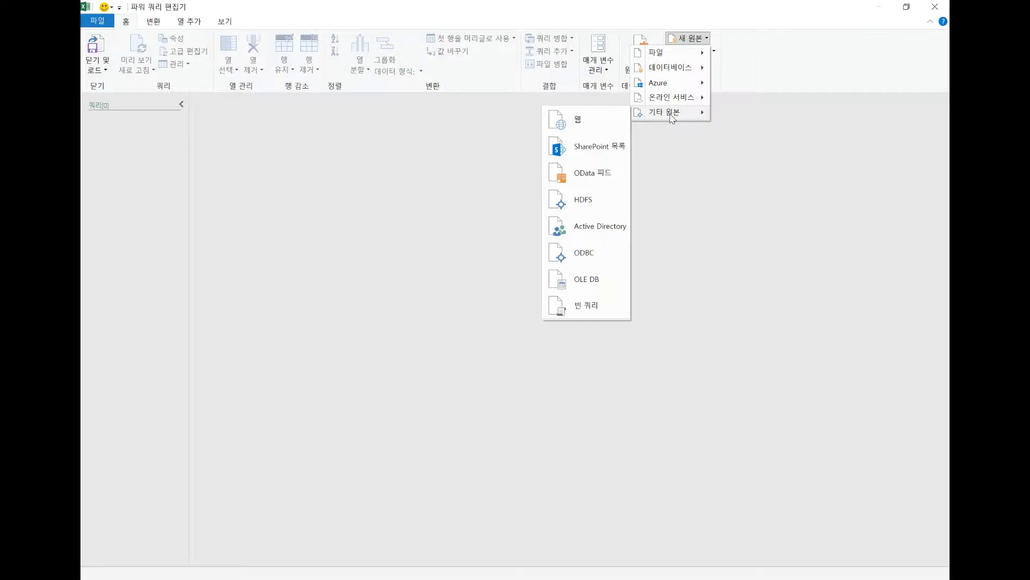
{"action": "left_click", "coordinate": [545, 351]}
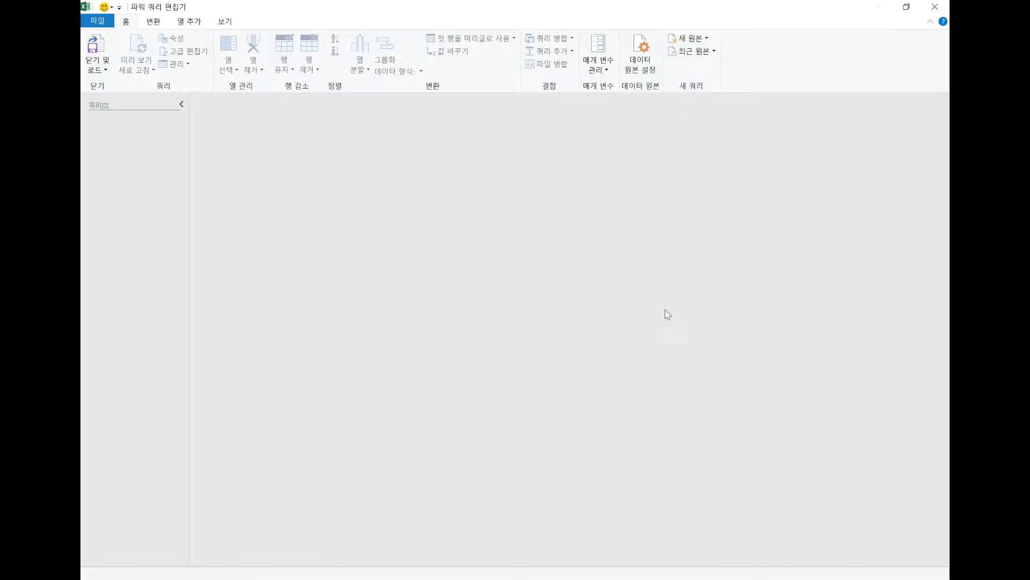
{"action": "left_click", "coordinate": [681, 37]}
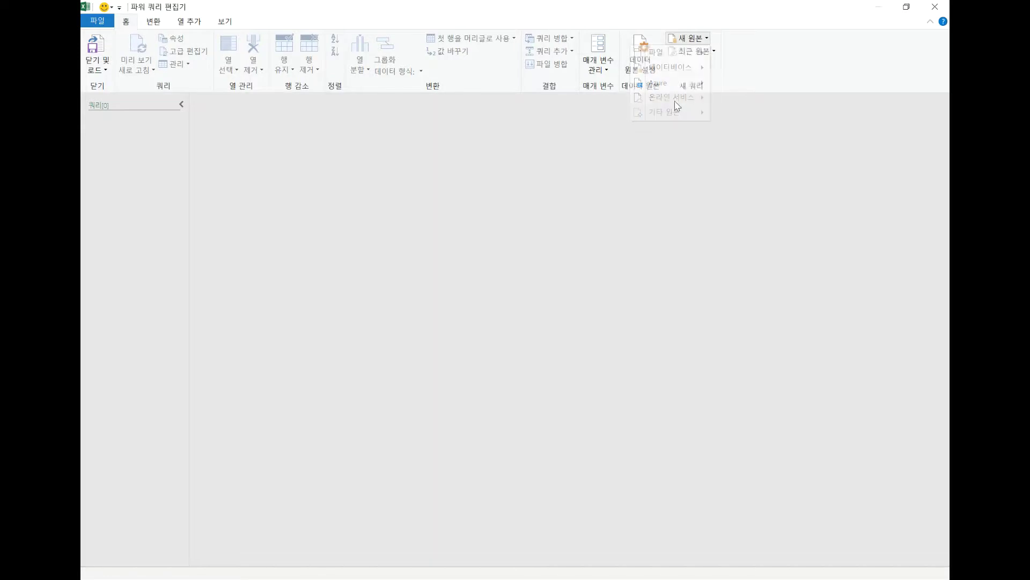
{"action": "scroll", "coordinate": [687, 90], "scroll_direction": "down", "scroll_amount": 3}
{"action": "left_click", "coordinate": [138, 24]}
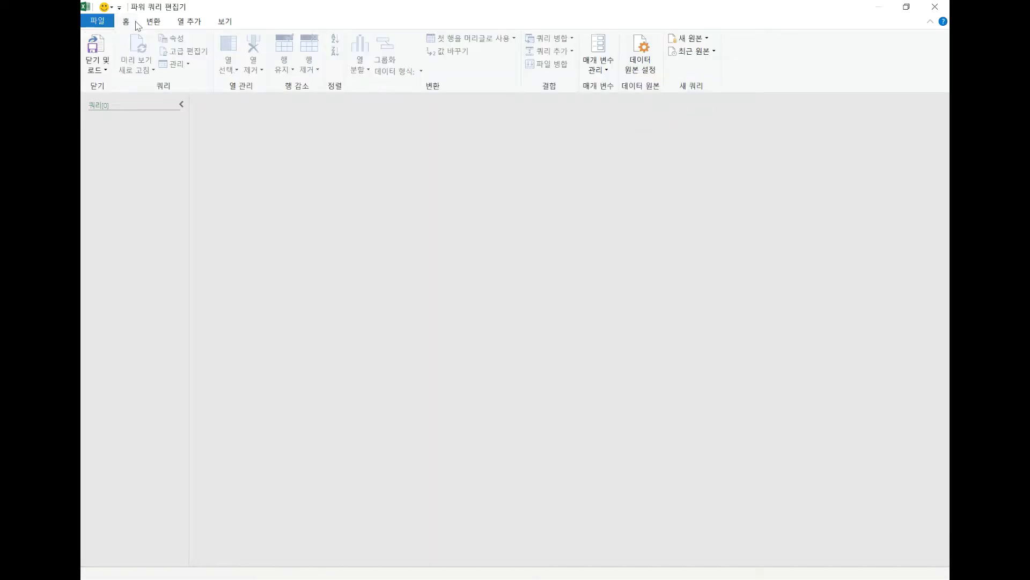
- Create a blank query (빈 쿼리) as a new source of the other-sources type (기타 원본)
{"action": "left_click", "coordinate": [677, 38]}
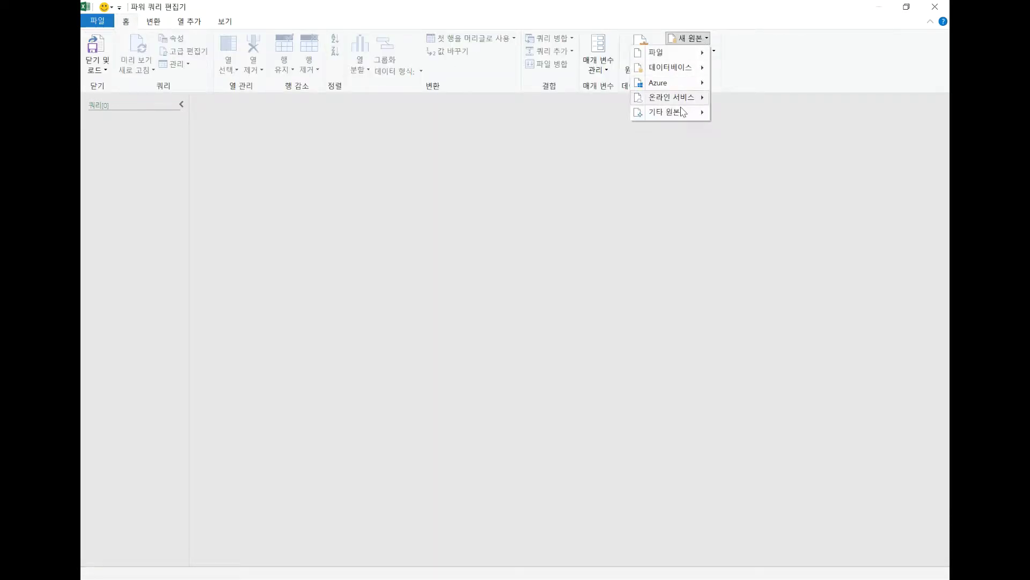
{"action": "mouse_move", "coordinate": [684, 112]}
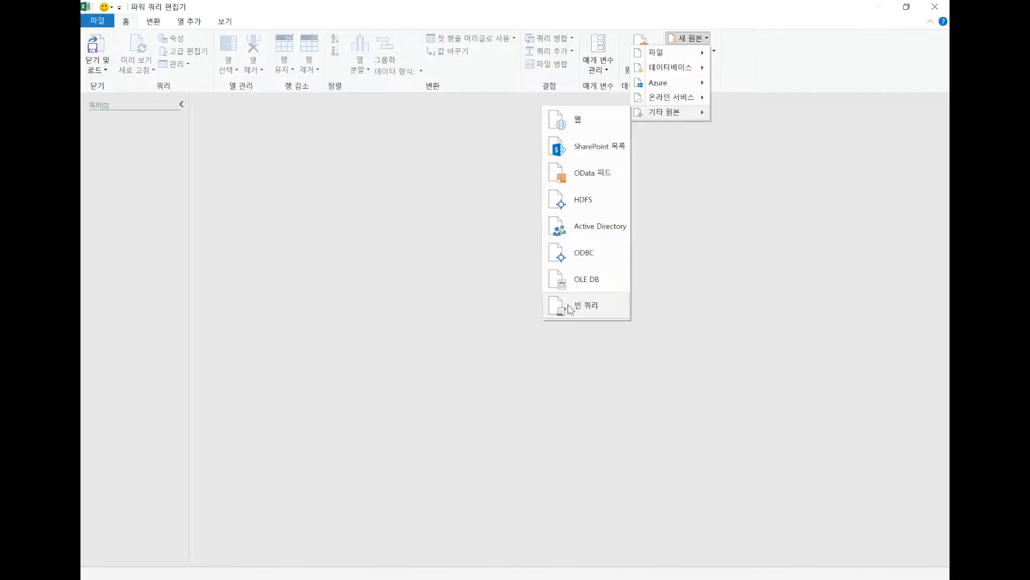
{"action": "left_click", "coordinate": [571, 310]}
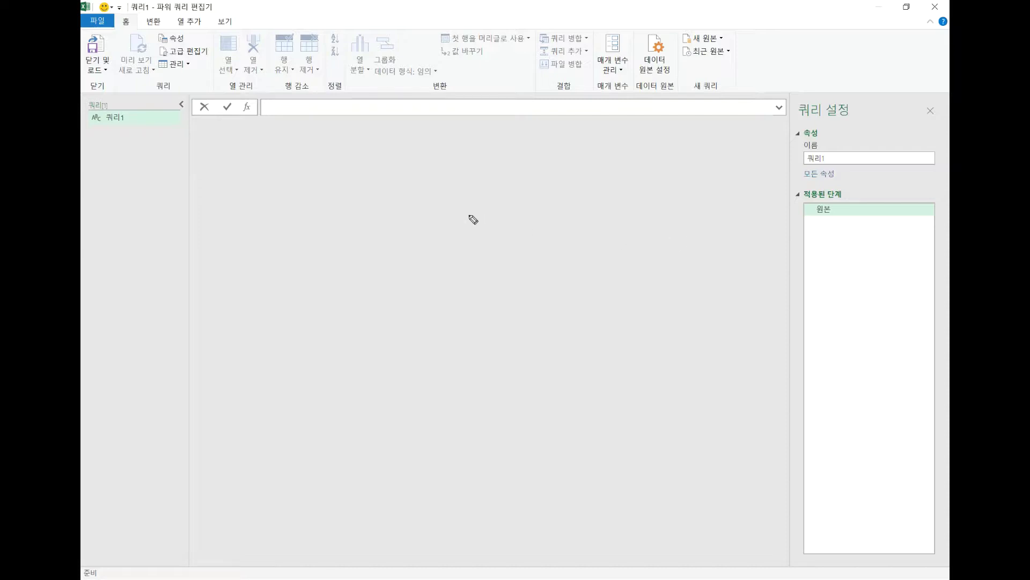
{"action": "mouse_move", "coordinate": [142, 152]}
{"action": "left_mouse_down"}
{"action": "mouse_move", "coordinate": [88, 109]}
{"action": "mouse_move", "coordinate": [157, 118]}
{"action": "mouse_move", "coordinate": [138, 152]}
{"action": "left_mouse_up"}
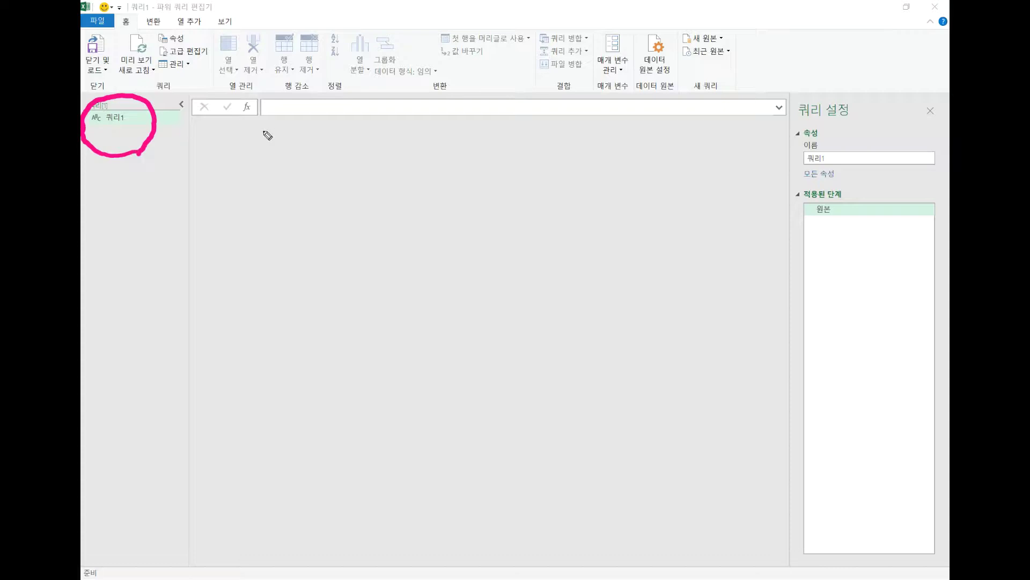
{"action": "mouse_move", "coordinate": [184, 92]}
{"action": "left_mouse_down"}
{"action": "mouse_move", "coordinate": [186, 128]}
{"action": "mouse_move", "coordinate": [247, 80]}
{"action": "mouse_move", "coordinate": [742, 87]}
{"action": "mouse_move", "coordinate": [794, 133]}
{"action": "mouse_move", "coordinate": [313, 133]}
{"action": "mouse_move", "coordinate": [168, 122]}
{"action": "left_mouse_up"}
{"action": "mouse_move", "coordinate": [234, 139]}
{"action": "left_mouse_down"}
{"action": "mouse_move", "coordinate": [265, 112]}
{"action": "mouse_move", "coordinate": [235, 157]}
{"action": "left_mouse_up"}
{"action": "mouse_move", "coordinate": [273, 97]}
{"action": "left_mouse_down"}
{"action": "mouse_move", "coordinate": [272, 132]}
{"action": "mouse_move", "coordinate": [276, 104]}
{"action": "mouse_move", "coordinate": [585, 93]}
{"action": "left_mouse_up"}
{"action": "mouse_move", "coordinate": [657, 102]}
{"action": "left_mouse_down"}
{"action": "mouse_move", "coordinate": [736, 121]}
{"action": "mouse_move", "coordinate": [270, 123]}
{"action": "left_mouse_up"}
{"action": "mouse_move", "coordinate": [428, 136]}
{"action": "left_mouse_down"}
{"action": "mouse_move", "coordinate": [439, 191]}
{"action": "mouse_move", "coordinate": [472, 184]}
{"action": "mouse_move", "coordinate": [468, 171]}
{"action": "left_mouse_up"}
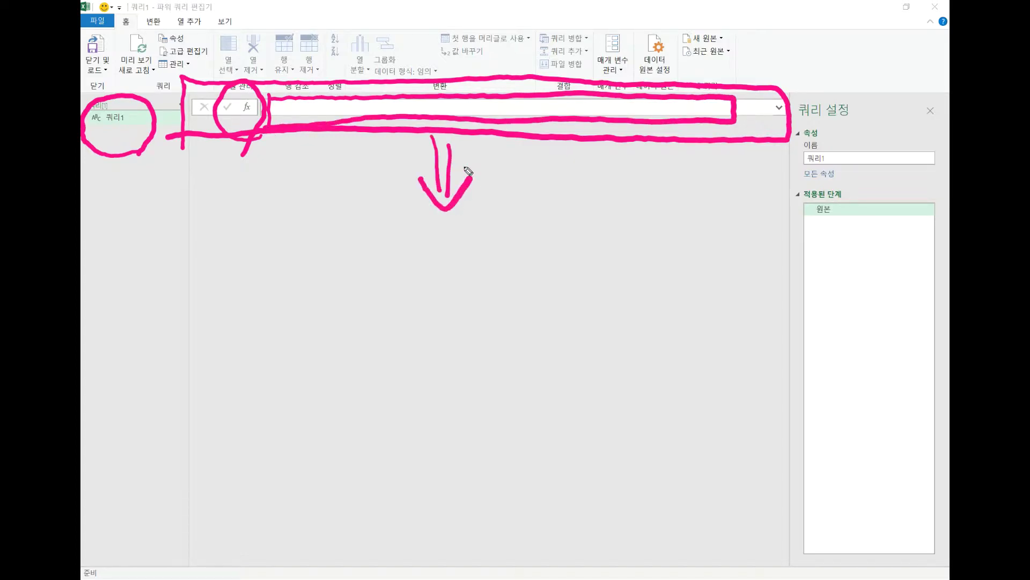
{"action": "mouse_move", "coordinate": [829, 169]}
{"action": "left_mouse_down"}
{"action": "mouse_move", "coordinate": [799, 152]}
{"action": "mouse_move", "coordinate": [834, 171]}
{"action": "left_mouse_up"}
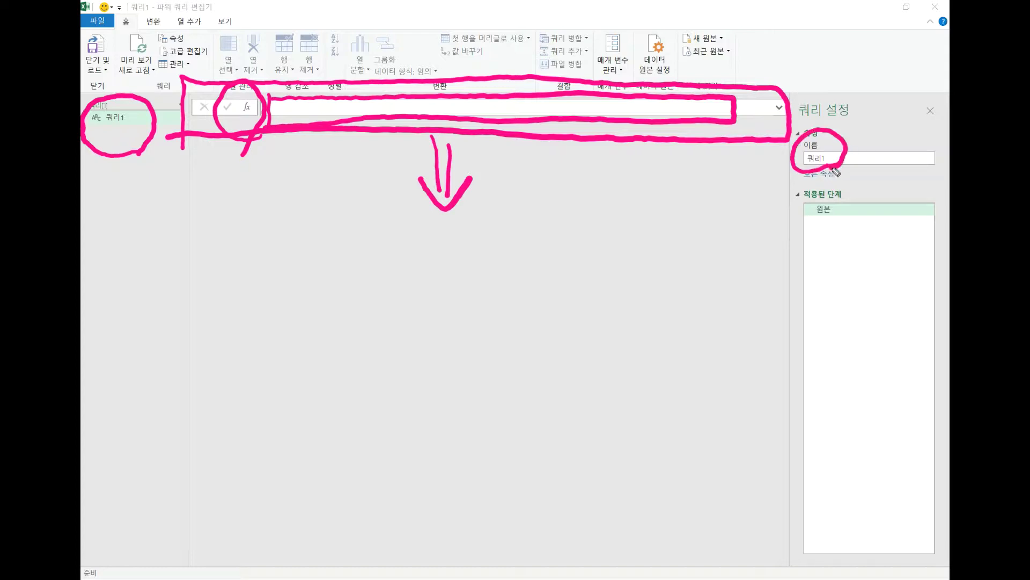
{"action": "left_click_drag", "start_coordinate": [96, 128], "coordinate": [128, 128]}
{"action": "mouse_move", "coordinate": [791, 182]}
{"action": "left_mouse_down"}
{"action": "mouse_move", "coordinate": [774, 362]}
{"action": "mouse_move", "coordinate": [931, 207]}
{"action": "mouse_move", "coordinate": [911, 341]}
{"action": "mouse_move", "coordinate": [786, 338]}
{"action": "left_mouse_up"}
{"action": "left_click_drag", "start_coordinate": [813, 232], "coordinate": [845, 219]}
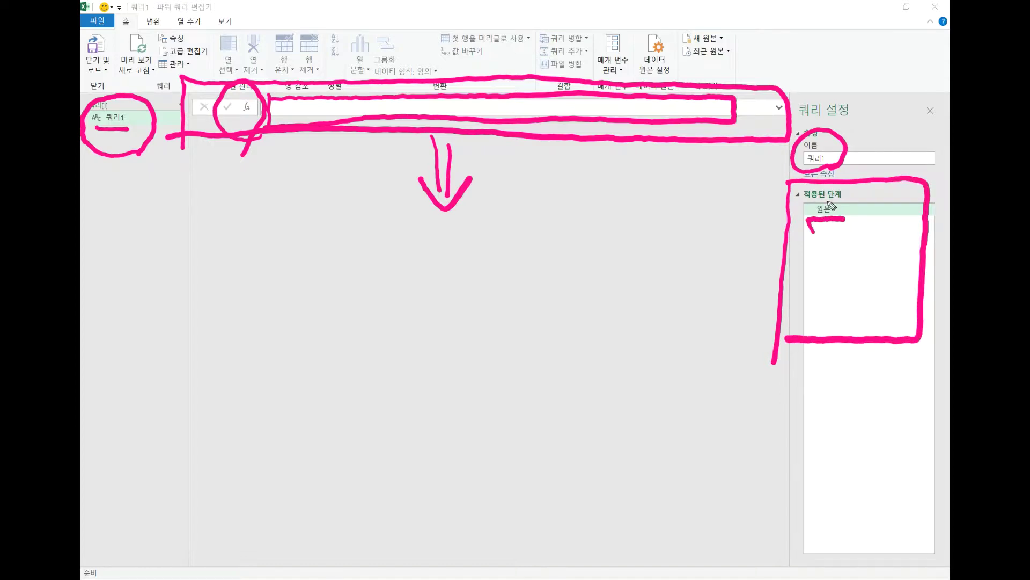
{"action": "key", "text": "e"}
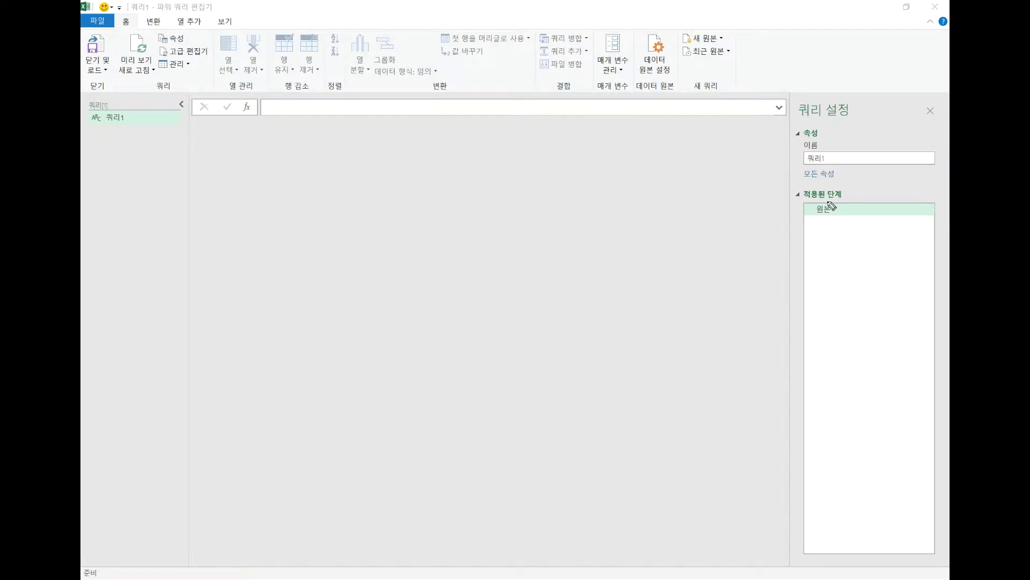
{"action": "left_click", "coordinate": [154, 26]}
{"action": "mouse_move", "coordinate": [610, 70]}
{"action": "left_mouse_down"}
{"action": "mouse_move", "coordinate": [563, 7]}
{"action": "mouse_move", "coordinate": [582, 84]}
{"action": "left_mouse_up"}
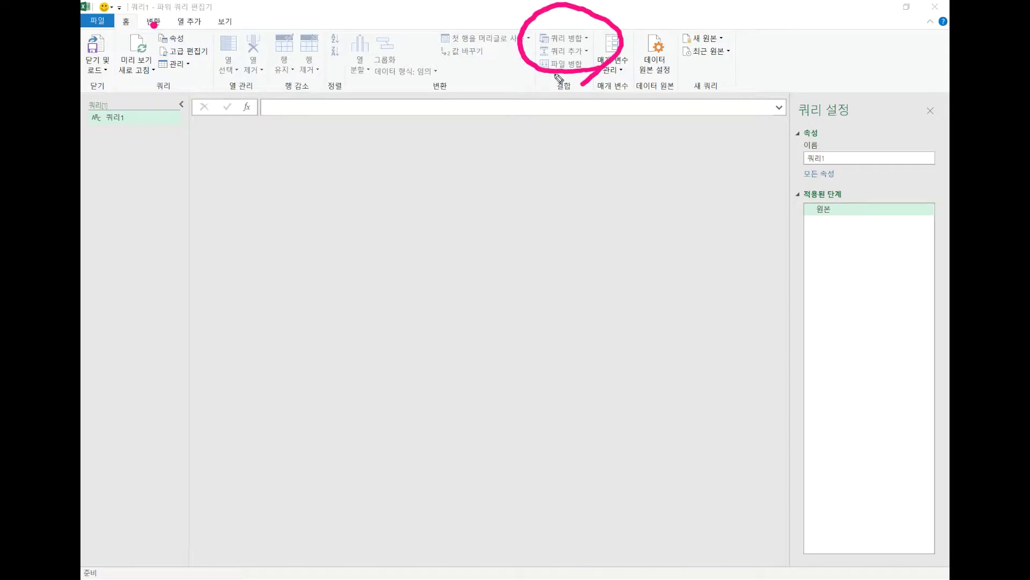
{"action": "mouse_move", "coordinate": [215, 39]}
{"action": "left_mouse_down"}
{"action": "mouse_move", "coordinate": [210, 6]}
{"action": "mouse_move", "coordinate": [212, 43]}
{"action": "left_mouse_up"}
{"action": "mouse_move", "coordinate": [809, 220]}
{"action": "left_mouse_down"}
{"action": "mouse_move", "coordinate": [846, 222]}
{"action": "mouse_move", "coordinate": [853, 272]}
{"action": "left_mouse_up"}
{"action": "left_click_drag", "start_coordinate": [814, 306], "coordinate": [856, 307]}
{"action": "left_click_drag", "start_coordinate": [815, 344], "coordinate": [855, 345]}
{"action": "left_click_drag", "start_coordinate": [811, 392], "coordinate": [861, 394]}
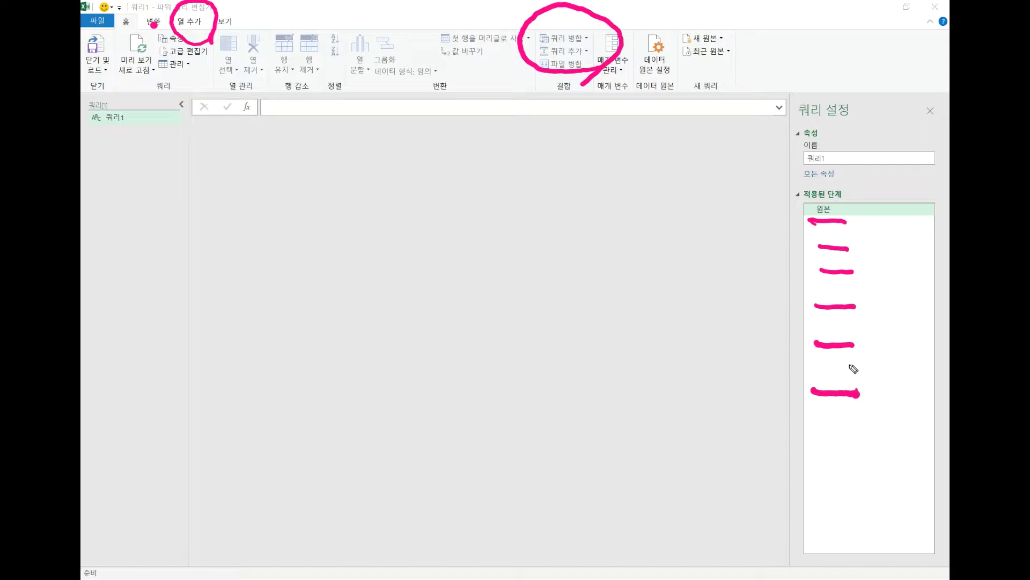
{"action": "mouse_move", "coordinate": [209, 128]}
{"action": "left_mouse_down"}
{"action": "mouse_move", "coordinate": [637, 139]}
{"action": "mouse_move", "coordinate": [671, 183]}
{"action": "mouse_move", "coordinate": [665, 257]}
{"action": "mouse_move", "coordinate": [655, 246]}
{"action": "left_mouse_up"}
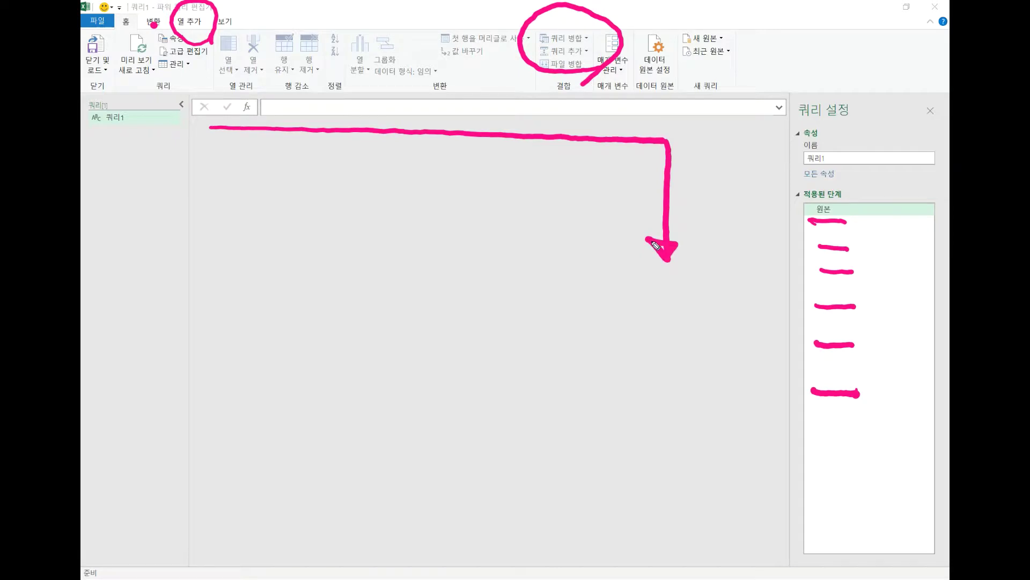
{"action": "mouse_move", "coordinate": [289, 234]}
{"action": "left_mouse_down"}
{"action": "mouse_move", "coordinate": [288, 276]}
{"action": "mouse_move", "coordinate": [345, 227]}
{"action": "mouse_move", "coordinate": [347, 293]}
{"action": "left_mouse_up"}
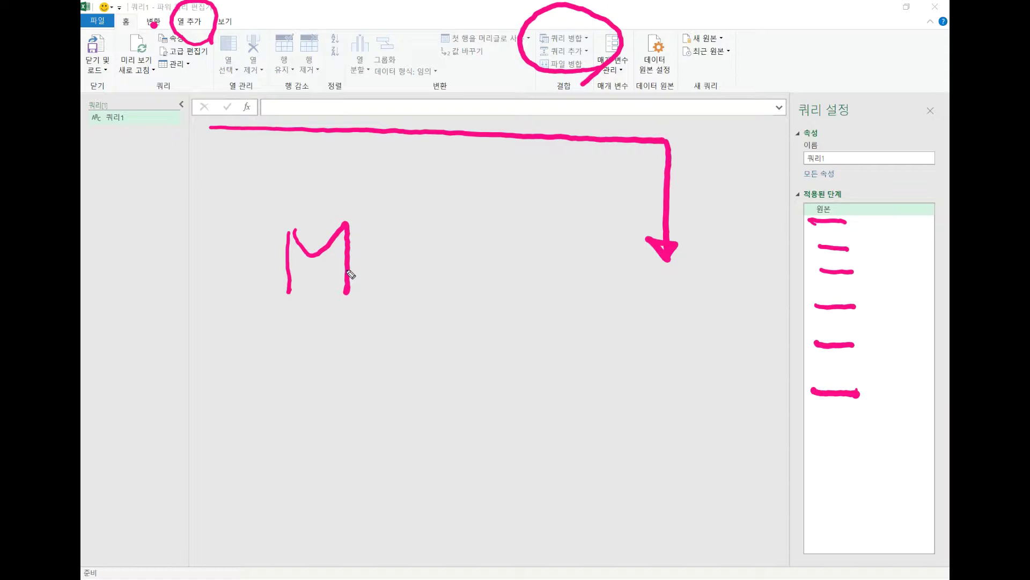
{"action": "mouse_move", "coordinate": [283, 230]}
{"action": "left_mouse_down"}
{"action": "mouse_move", "coordinate": [284, 290]}
{"action": "mouse_move", "coordinate": [350, 276]}
{"action": "mouse_move", "coordinate": [348, 225]}
{"action": "mouse_move", "coordinate": [299, 246]}
{"action": "mouse_move", "coordinate": [280, 271]}
{"action": "mouse_move", "coordinate": [283, 291]}
{"action": "mouse_move", "coordinate": [377, 301]}
{"action": "mouse_move", "coordinate": [313, 207]}
{"action": "mouse_move", "coordinate": [262, 292]}
{"action": "mouse_move", "coordinate": [337, 297]}
{"action": "left_mouse_up"}
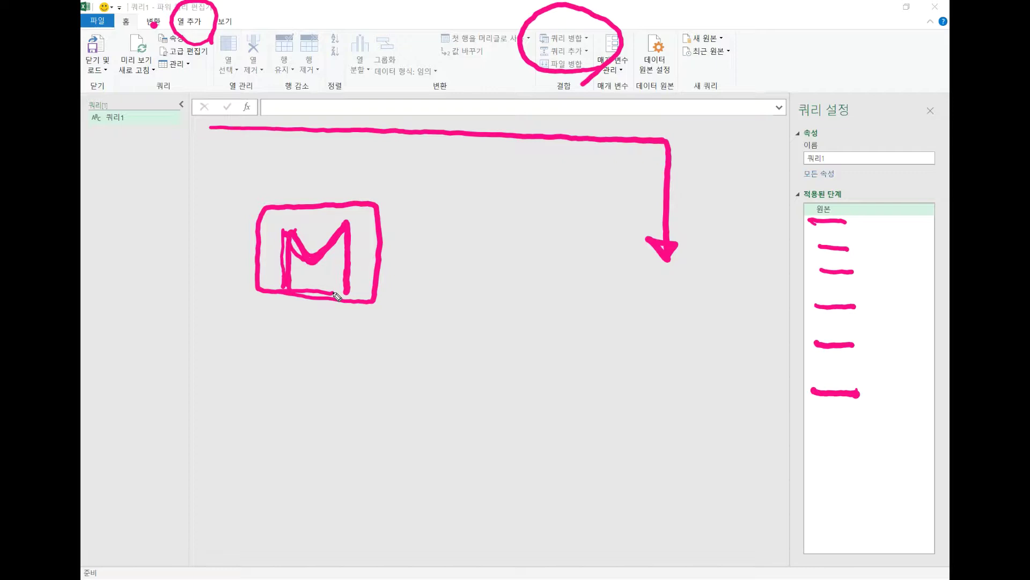
{"action": "mouse_move", "coordinate": [369, 310]}
{"action": "left_mouse_down"}
{"action": "mouse_move", "coordinate": [400, 303]}
{"action": "mouse_move", "coordinate": [395, 329]}
{"action": "left_mouse_up"}
{"action": "mouse_move", "coordinate": [409, 322]}
{"action": "left_mouse_down"}
{"action": "mouse_move", "coordinate": [416, 301]}
{"action": "mouse_move", "coordinate": [416, 354]}
{"action": "left_mouse_up"}
{"action": "left_click_drag", "start_coordinate": [429, 290], "coordinate": [433, 298]}
{"action": "left_click_drag", "start_coordinate": [425, 311], "coordinate": [438, 328]}
{"action": "mouse_move", "coordinate": [439, 317]}
{"action": "left_mouse_down"}
{"action": "mouse_move", "coordinate": [451, 312]}
{"action": "mouse_move", "coordinate": [444, 328]}
{"action": "left_mouse_up"}
{"action": "left_click_drag", "start_coordinate": [455, 288], "coordinate": [455, 351]}
{"action": "left_click", "coordinate": [473, 331]}
{"action": "left_click_drag", "start_coordinate": [514, 330], "coordinate": [602, 327]}
{"action": "mouse_move", "coordinate": [507, 283]}
{"action": "left_mouse_down"}
{"action": "mouse_move", "coordinate": [516, 337]}
{"action": "mouse_move", "coordinate": [561, 282]}
{"action": "mouse_move", "coordinate": [603, 327]}
{"action": "left_mouse_up"}
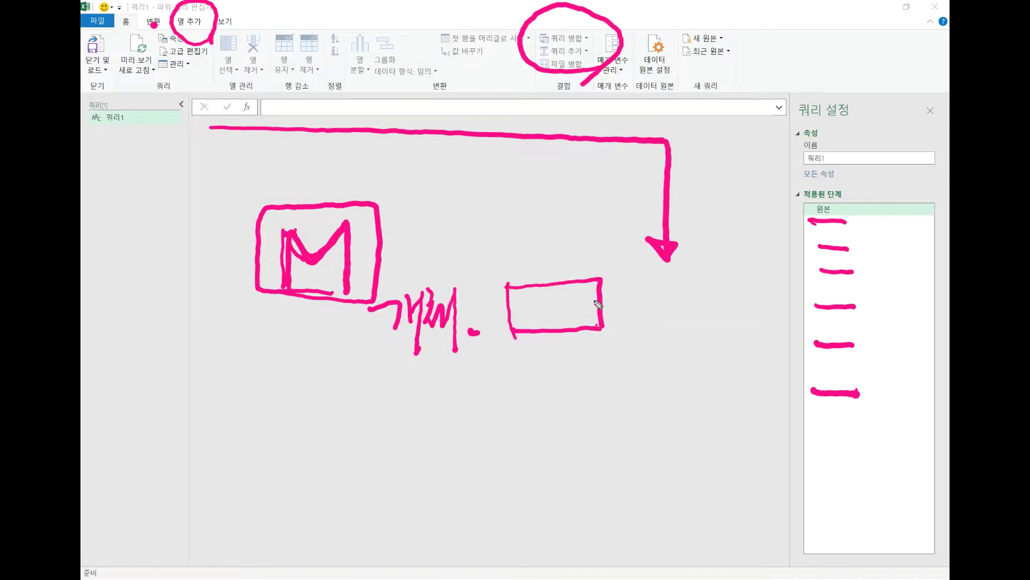
{"action": "mouse_move", "coordinate": [511, 265]}
{"action": "left_mouse_down"}
{"action": "mouse_move", "coordinate": [520, 244]}
{"action": "mouse_move", "coordinate": [527, 257]}
{"action": "left_mouse_up"}
{"action": "mouse_move", "coordinate": [511, 279]}
{"action": "left_mouse_down"}
{"action": "mouse_move", "coordinate": [538, 267]}
{"action": "mouse_move", "coordinate": [579, 283]}
{"action": "mouse_move", "coordinate": [588, 273]}
{"action": "mouse_move", "coordinate": [563, 255]}
{"action": "mouse_move", "coordinate": [562, 228]}
{"action": "left_mouse_up"}
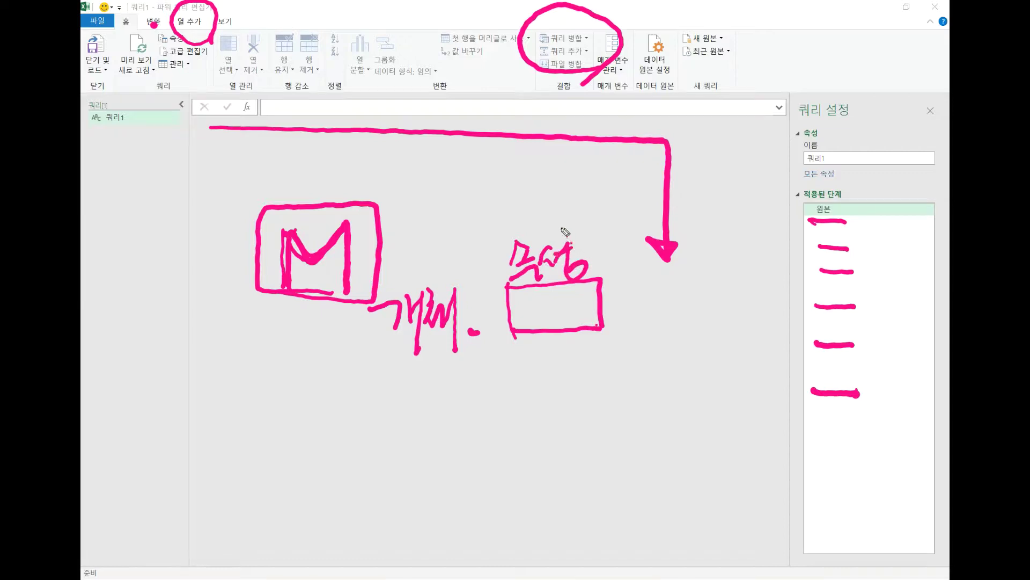
{"action": "left_click_drag", "start_coordinate": [379, 339], "coordinate": [463, 333]}
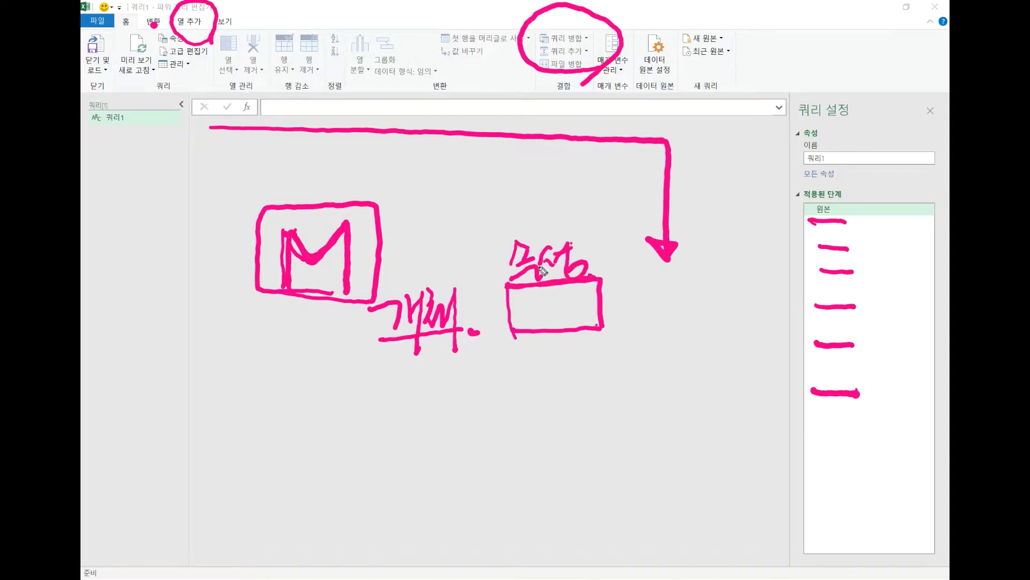
{"action": "mouse_move", "coordinate": [403, 378]}
{"action": "left_mouse_down"}
{"action": "mouse_move", "coordinate": [417, 383]}
{"action": "mouse_move", "coordinate": [416, 414]}
{"action": "left_mouse_up"}
{"action": "left_click_drag", "start_coordinate": [421, 398], "coordinate": [433, 415]}
{"action": "left_click_drag", "start_coordinate": [436, 384], "coordinate": [434, 424]}
{"action": "left_click_drag", "start_coordinate": [447, 413], "coordinate": [451, 420]}
{"action": "mouse_move", "coordinate": [466, 370]}
{"action": "left_mouse_down"}
{"action": "mouse_move", "coordinate": [469, 387]}
{"action": "mouse_move", "coordinate": [485, 387]}
{"action": "mouse_move", "coordinate": [485, 423]}
{"action": "left_mouse_up"}
{"action": "left_click", "coordinate": [501, 406]}
{"action": "mouse_move", "coordinate": [531, 364]}
{"action": "left_mouse_down"}
{"action": "mouse_move", "coordinate": [534, 382]}
{"action": "mouse_move", "coordinate": [558, 390]}
{"action": "left_mouse_up"}
{"action": "left_click_drag", "start_coordinate": [537, 394], "coordinate": [552, 406]}
{"action": "left_click_drag", "start_coordinate": [558, 387], "coordinate": [565, 395]}
{"action": "mouse_move", "coordinate": [572, 355]}
{"action": "left_mouse_down"}
{"action": "mouse_move", "coordinate": [573, 376]}
{"action": "mouse_move", "coordinate": [595, 367]}
{"action": "left_mouse_up"}
{"action": "mouse_move", "coordinate": [577, 383]}
{"action": "left_mouse_down"}
{"action": "mouse_move", "coordinate": [585, 392]}
{"action": "mouse_move", "coordinate": [605, 385]}
{"action": "left_mouse_up"}
{"action": "left_click_drag", "start_coordinate": [610, 369], "coordinate": [625, 387]}
{"action": "left_click_drag", "start_coordinate": [634, 349], "coordinate": [638, 382]}
{"action": "mouse_move", "coordinate": [638, 371]}
{"action": "left_mouse_down"}
{"action": "mouse_move", "coordinate": [674, 350]}
{"action": "mouse_move", "coordinate": [683, 381]}
{"action": "left_mouse_up"}
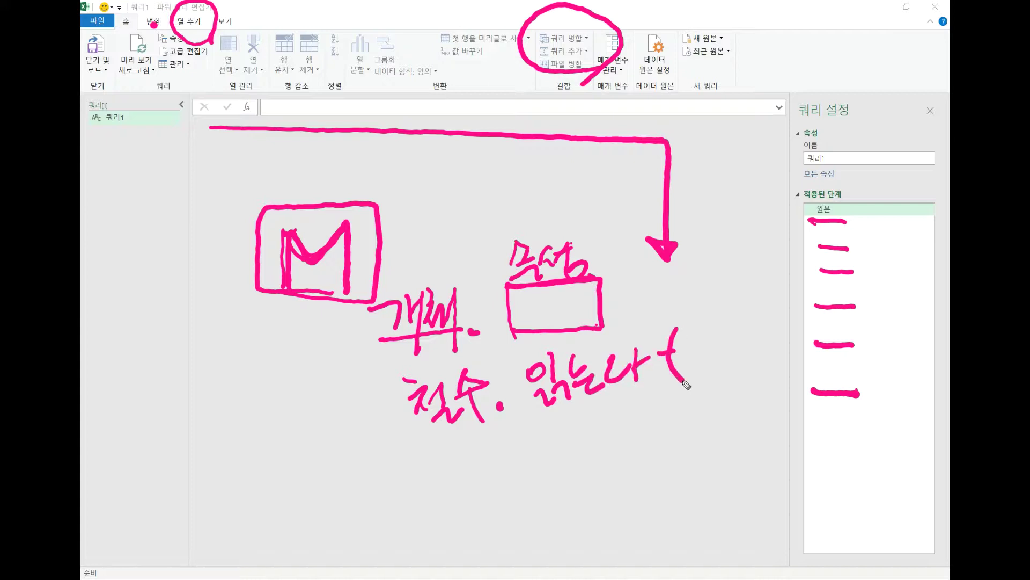
{"action": "left_click_drag", "start_coordinate": [404, 451], "coordinate": [656, 379]}
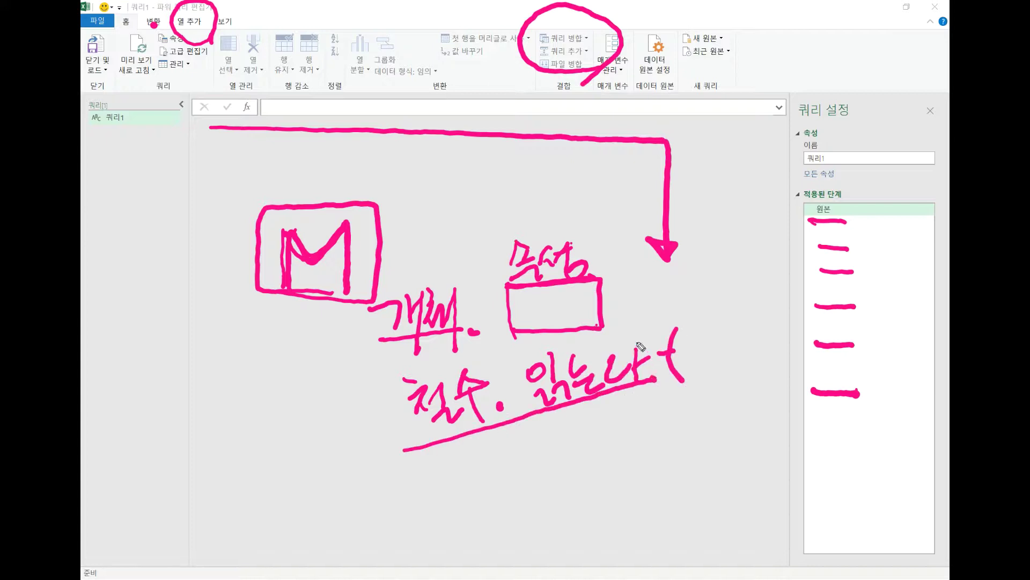
{"action": "left_click_drag", "start_coordinate": [690, 335], "coordinate": [693, 367]}
{"action": "mouse_move", "coordinate": [692, 333]}
{"action": "left_mouse_down"}
{"action": "mouse_move", "coordinate": [736, 329]}
{"action": "mouse_move", "coordinate": [738, 354]}
{"action": "left_mouse_up"}
{"action": "mouse_move", "coordinate": [696, 357]}
{"action": "left_mouse_down"}
{"action": "mouse_move", "coordinate": [737, 353]}
{"action": "mouse_move", "coordinate": [744, 373]}
{"action": "left_mouse_up"}
{"action": "mouse_move", "coordinate": [759, 318]}
{"action": "left_mouse_down"}
{"action": "mouse_move", "coordinate": [761, 347]}
{"action": "mouse_move", "coordinate": [792, 345]}
{"action": "left_mouse_up"}
{"action": "mouse_move", "coordinate": [782, 296]}
{"action": "left_mouse_down"}
{"action": "mouse_move", "coordinate": [809, 322]}
{"action": "mouse_move", "coordinate": [807, 348]}
{"action": "mouse_move", "coordinate": [397, 456]}
{"action": "left_mouse_up"}
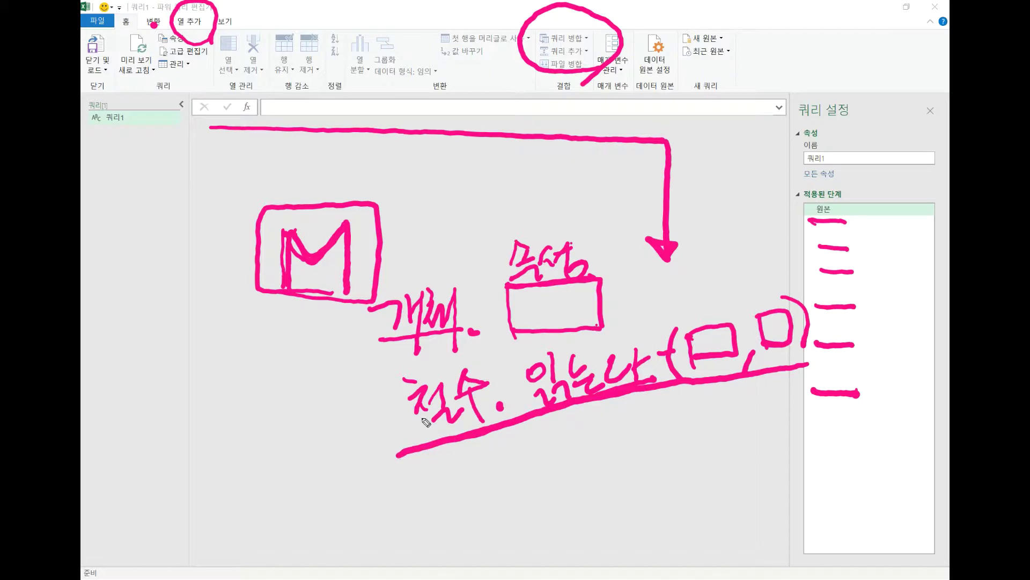
{"action": "mouse_move", "coordinate": [385, 372]}
{"action": "left_mouse_down"}
{"action": "mouse_move", "coordinate": [405, 449]}
{"action": "mouse_move", "coordinate": [600, 317]}
{"action": "mouse_move", "coordinate": [669, 381]}
{"action": "left_mouse_up"}
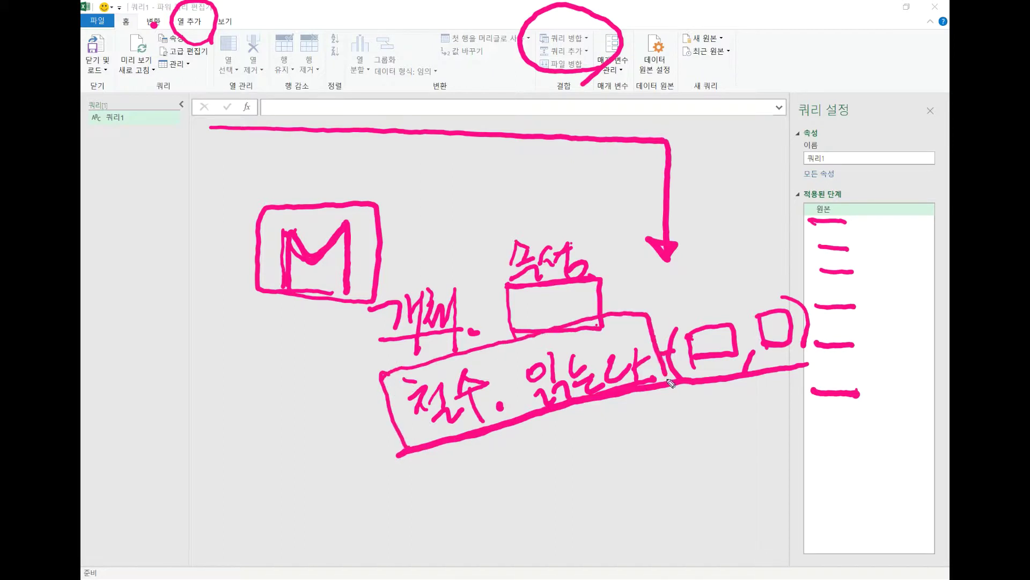
{"action": "mouse_move", "coordinate": [488, 427]}
{"action": "left_mouse_down"}
{"action": "mouse_move", "coordinate": [472, 429]}
{"action": "mouse_move", "coordinate": [456, 360]}
{"action": "mouse_move", "coordinate": [489, 424]}
{"action": "left_mouse_up"}
{"action": "left_click", "coordinate": [509, 408]}
{"action": "mouse_move", "coordinate": [613, 407]}
{"action": "left_mouse_down"}
{"action": "mouse_move", "coordinate": [587, 337]}
{"action": "mouse_move", "coordinate": [622, 400]}
{"action": "left_mouse_up"}
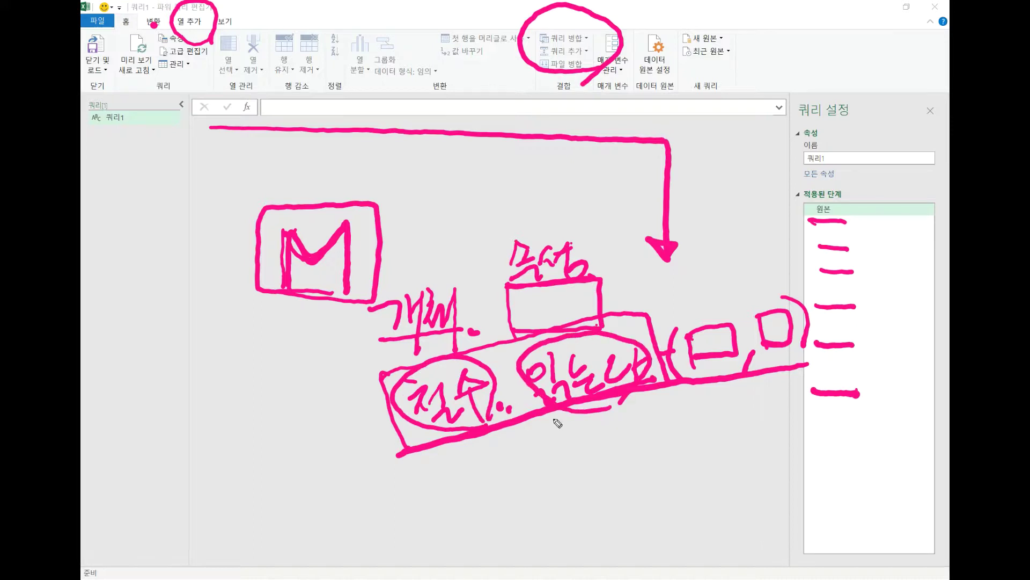
{"action": "mouse_move", "coordinate": [300, 247]}
{"action": "left_mouse_down"}
{"action": "mouse_move", "coordinate": [283, 297]}
{"action": "mouse_move", "coordinate": [324, 239]}
{"action": "left_mouse_up"}
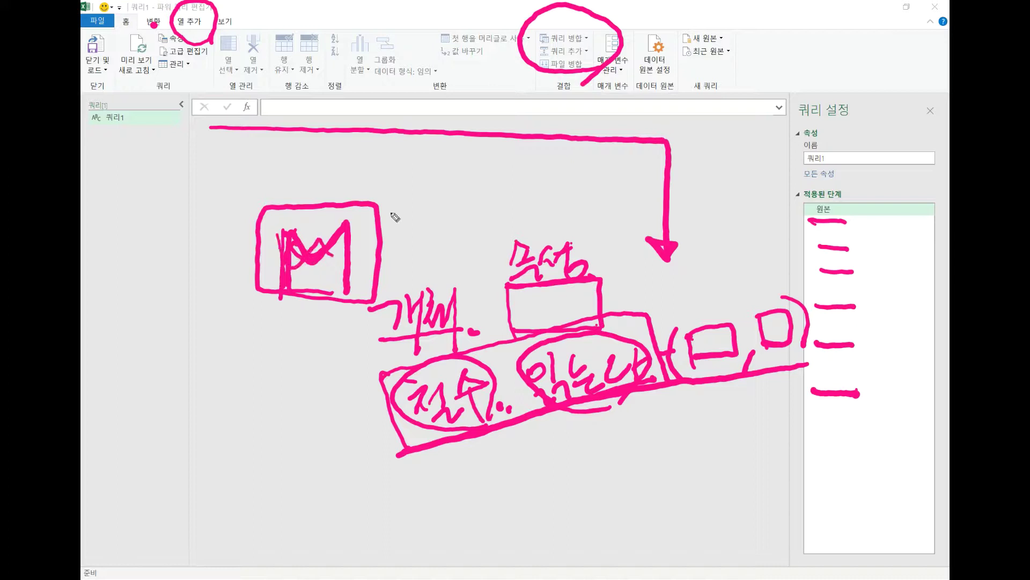
{"action": "mouse_move", "coordinate": [408, 191]}
{"action": "left_mouse_down"}
{"action": "mouse_move", "coordinate": [441, 188]}
{"action": "mouse_move", "coordinate": [434, 228]}
{"action": "mouse_move", "coordinate": [389, 209]}
{"action": "mouse_move", "coordinate": [463, 282]}
{"action": "mouse_move", "coordinate": [486, 258]}
{"action": "left_mouse_up"}
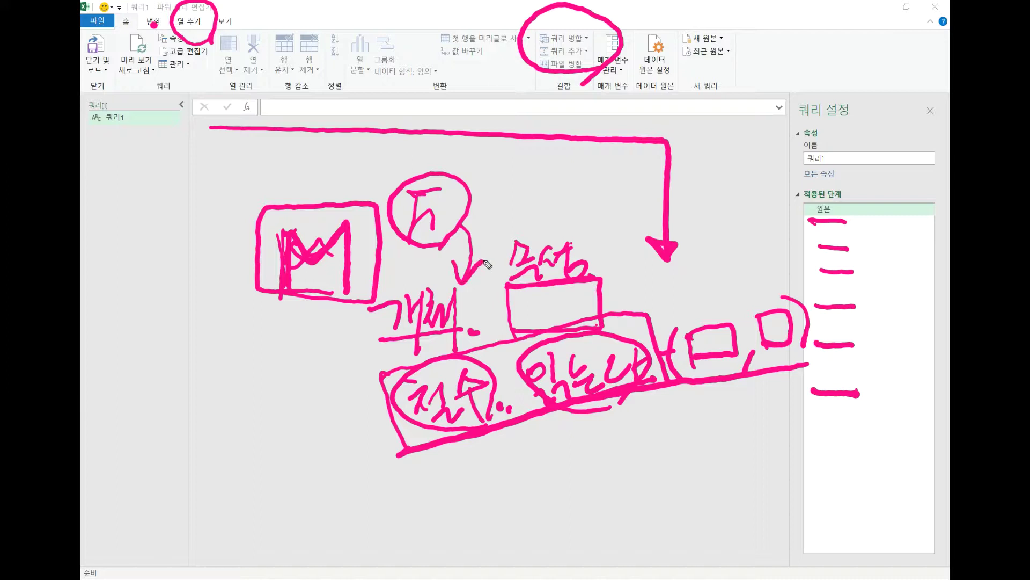
{"action": "left_click_drag", "start_coordinate": [466, 224], "coordinate": [473, 279]}
{"action": "key", "text": "e"}
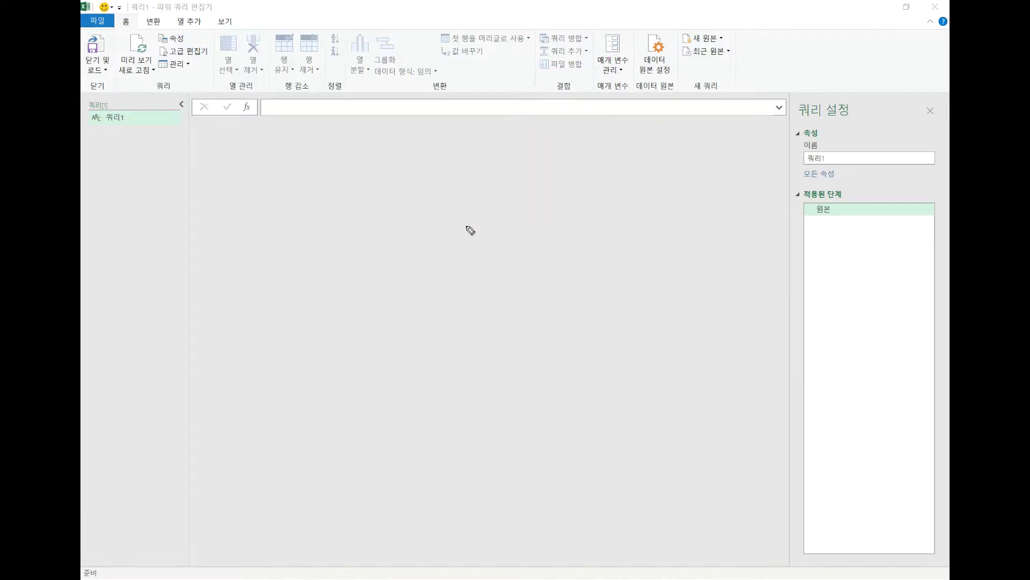
{"action": "mouse_move", "coordinate": [339, 247]}
{"action": "left_mouse_down"}
{"action": "mouse_move", "coordinate": [377, 203]}
{"action": "mouse_move", "coordinate": [399, 232]}
{"action": "mouse_move", "coordinate": [321, 238]}
{"action": "left_mouse_up"}
{"action": "mouse_move", "coordinate": [339, 186]}
{"action": "left_mouse_down"}
{"action": "mouse_move", "coordinate": [426, 234]}
{"action": "mouse_move", "coordinate": [440, 115]}
{"action": "left_mouse_up"}
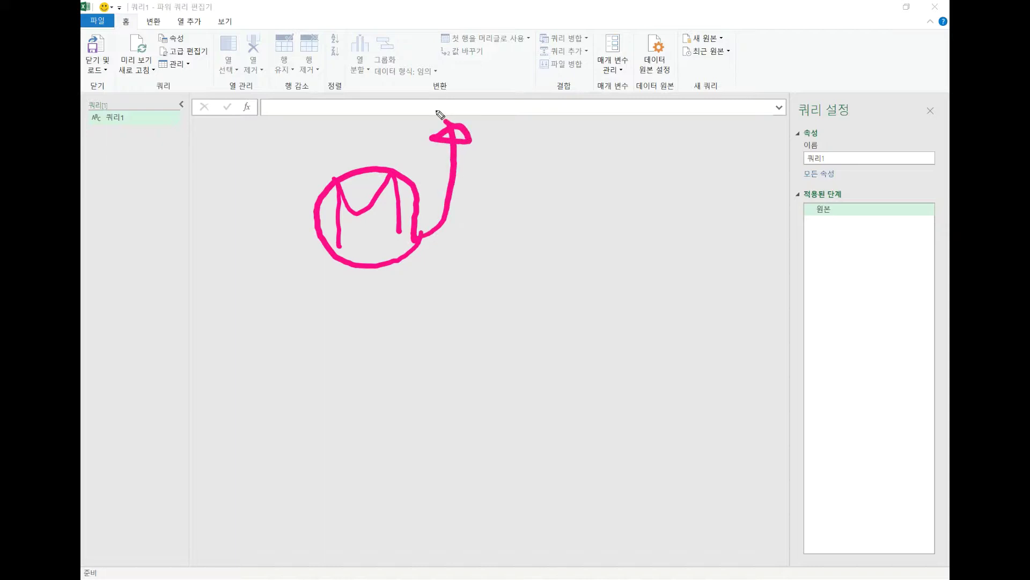
{"action": "left_click_drag", "start_coordinate": [433, 259], "coordinate": [472, 258]}
{"action": "mouse_move", "coordinate": [563, 256]}
{"action": "left_mouse_down"}
{"action": "mouse_move", "coordinate": [730, 250]}
{"action": "mouse_move", "coordinate": [731, 237]}
{"action": "left_mouse_up"}
{"action": "left_click", "coordinate": [622, 255]}
{"action": "left_click", "coordinate": [661, 220]}
{"action": "left_click", "coordinate": [650, 239]}
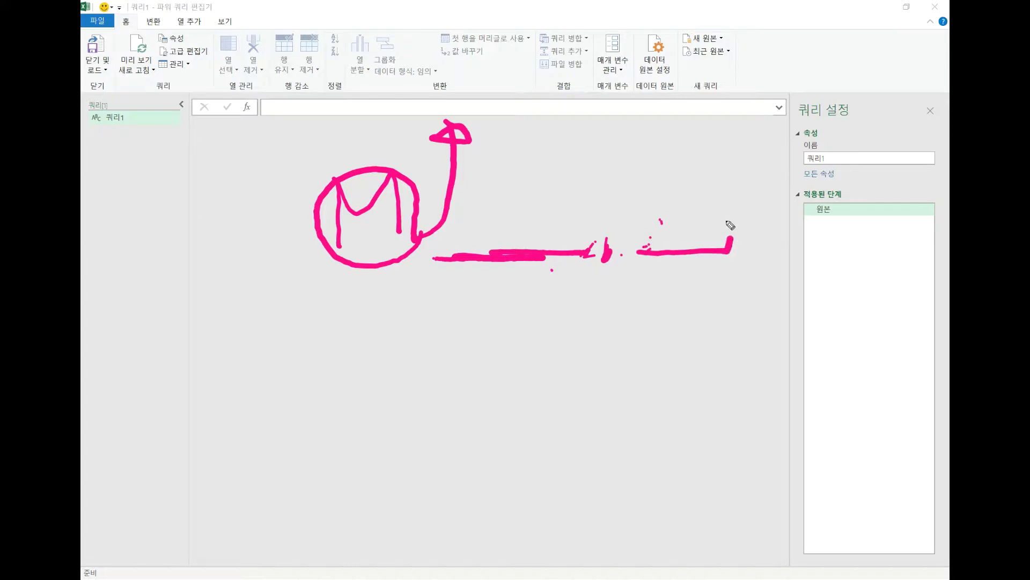
{"action": "mouse_move", "coordinate": [452, 259]}
{"action": "left_mouse_down"}
{"action": "mouse_move", "coordinate": [603, 212]}
{"action": "mouse_move", "coordinate": [609, 261]}
{"action": "mouse_move", "coordinate": [647, 239]}
{"action": "mouse_move", "coordinate": [732, 249]}
{"action": "mouse_move", "coordinate": [730, 239]}
{"action": "left_mouse_up"}
{"action": "mouse_move", "coordinate": [514, 262]}
{"action": "left_mouse_down"}
{"action": "mouse_move", "coordinate": [515, 320]}
{"action": "mouse_move", "coordinate": [528, 328]}
{"action": "mouse_move", "coordinate": [546, 293]}
{"action": "left_mouse_up"}
{"action": "left_click_drag", "start_coordinate": [481, 359], "coordinate": [520, 351]}
{"action": "mouse_move", "coordinate": [484, 360]}
{"action": "left_mouse_down"}
{"action": "mouse_move", "coordinate": [507, 382]}
{"action": "mouse_move", "coordinate": [532, 375]}
{"action": "left_mouse_up"}
{"action": "mouse_move", "coordinate": [539, 353]}
{"action": "left_mouse_down"}
{"action": "mouse_move", "coordinate": [537, 378]}
{"action": "mouse_move", "coordinate": [547, 365]}
{"action": "left_mouse_up"}
{"action": "mouse_move", "coordinate": [547, 342]}
{"action": "left_mouse_down"}
{"action": "mouse_move", "coordinate": [549, 400]}
{"action": "mouse_move", "coordinate": [557, 348]}
{"action": "mouse_move", "coordinate": [590, 378]}
{"action": "left_mouse_up"}
{"action": "mouse_move", "coordinate": [586, 328]}
{"action": "left_mouse_down"}
{"action": "mouse_move", "coordinate": [585, 356]}
{"action": "mouse_move", "coordinate": [609, 350]}
{"action": "left_mouse_up"}
{"action": "mouse_move", "coordinate": [579, 373]}
{"action": "left_mouse_down"}
{"action": "mouse_move", "coordinate": [617, 370]}
{"action": "mouse_move", "coordinate": [644, 331]}
{"action": "left_mouse_up"}
{"action": "mouse_move", "coordinate": [642, 333]}
{"action": "left_mouse_down"}
{"action": "mouse_move", "coordinate": [623, 367]}
{"action": "mouse_move", "coordinate": [652, 366]}
{"action": "left_mouse_up"}
{"action": "left_click_drag", "start_coordinate": [657, 326], "coordinate": [658, 370]}
{"action": "left_click_drag", "start_coordinate": [659, 352], "coordinate": [682, 345]}
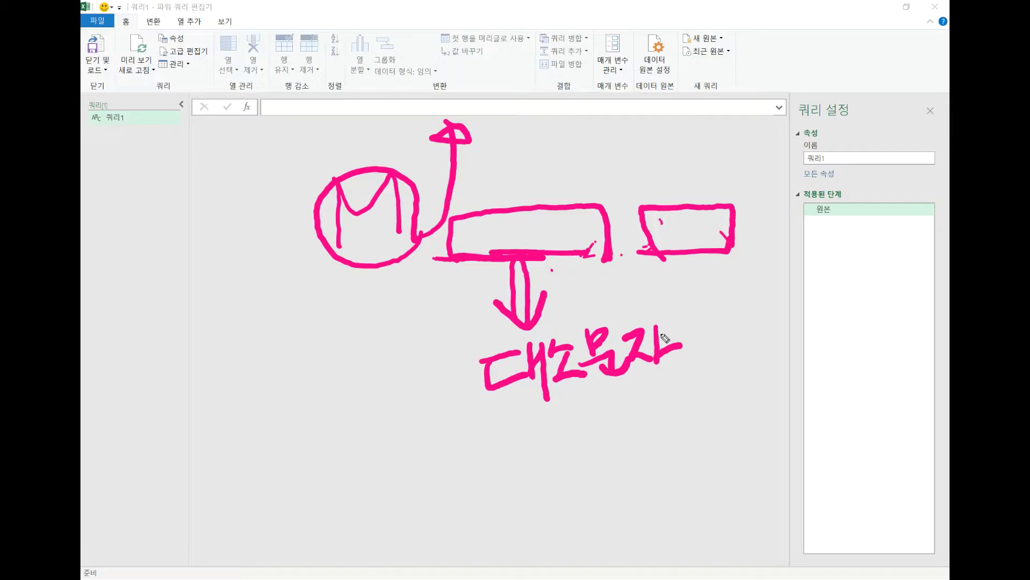
{"action": "mouse_move", "coordinate": [482, 416]}
{"action": "left_mouse_down"}
{"action": "mouse_move", "coordinate": [526, 409]}
{"action": "mouse_move", "coordinate": [484, 464]}
{"action": "mouse_move", "coordinate": [526, 460]}
{"action": "mouse_move", "coordinate": [520, 445]}
{"action": "mouse_move", "coordinate": [546, 456]}
{"action": "mouse_move", "coordinate": [531, 457]}
{"action": "mouse_move", "coordinate": [564, 457]}
{"action": "mouse_move", "coordinate": [577, 441]}
{"action": "mouse_move", "coordinate": [587, 456]}
{"action": "left_mouse_up"}
{"action": "mouse_move", "coordinate": [593, 456]}
{"action": "left_mouse_down"}
{"action": "mouse_move", "coordinate": [600, 429]}
{"action": "mouse_move", "coordinate": [609, 457]}
{"action": "left_mouse_up"}
{"action": "left_click", "coordinate": [627, 451]}
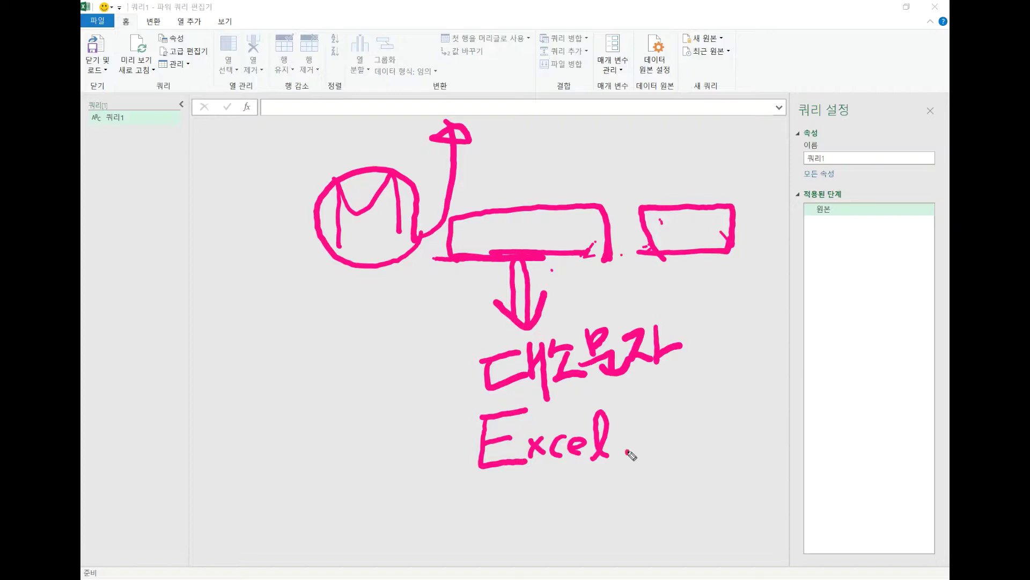
{"action": "left_click_drag", "start_coordinate": [647, 407], "coordinate": [650, 451]}
{"action": "mouse_move", "coordinate": [653, 424]}
{"action": "left_mouse_down"}
{"action": "mouse_move", "coordinate": [670, 409]}
{"action": "mouse_move", "coordinate": [683, 452]}
{"action": "mouse_move", "coordinate": [693, 397]}
{"action": "left_mouse_up"}
{"action": "left_click_drag", "start_coordinate": [699, 436], "coordinate": [709, 430]}
{"action": "mouse_move", "coordinate": [725, 435]}
{"action": "left_mouse_down"}
{"action": "mouse_move", "coordinate": [728, 419]}
{"action": "mouse_move", "coordinate": [728, 445]}
{"action": "mouse_move", "coordinate": [734, 434]}
{"action": "mouse_move", "coordinate": [748, 441]}
{"action": "left_mouse_up"}
{"action": "left_click", "coordinate": [747, 399]}
{"action": "mouse_move", "coordinate": [747, 400]}
{"action": "left_mouse_down"}
{"action": "mouse_move", "coordinate": [758, 429]}
{"action": "mouse_move", "coordinate": [751, 439]}
{"action": "left_mouse_up"}
{"action": "left_click_drag", "start_coordinate": [770, 424], "coordinate": [769, 425]}
{"action": "mouse_move", "coordinate": [783, 419]}
{"action": "left_mouse_down"}
{"action": "mouse_move", "coordinate": [798, 436]}
{"action": "mouse_move", "coordinate": [801, 421]}
{"action": "left_mouse_up"}
{"action": "left_click_drag", "start_coordinate": [802, 422], "coordinate": [820, 429]}
{"action": "mouse_move", "coordinate": [533, 481]}
{"action": "left_mouse_down"}
{"action": "mouse_move", "coordinate": [449, 430]}
{"action": "mouse_move", "coordinate": [527, 418]}
{"action": "mouse_move", "coordinate": [528, 483]}
{"action": "left_mouse_up"}
{"action": "mouse_move", "coordinate": [693, 456]}
{"action": "left_mouse_down"}
{"action": "mouse_move", "coordinate": [670, 464]}
{"action": "mouse_move", "coordinate": [637, 403]}
{"action": "mouse_move", "coordinate": [695, 397]}
{"action": "mouse_move", "coordinate": [674, 468]}
{"action": "left_mouse_up"}
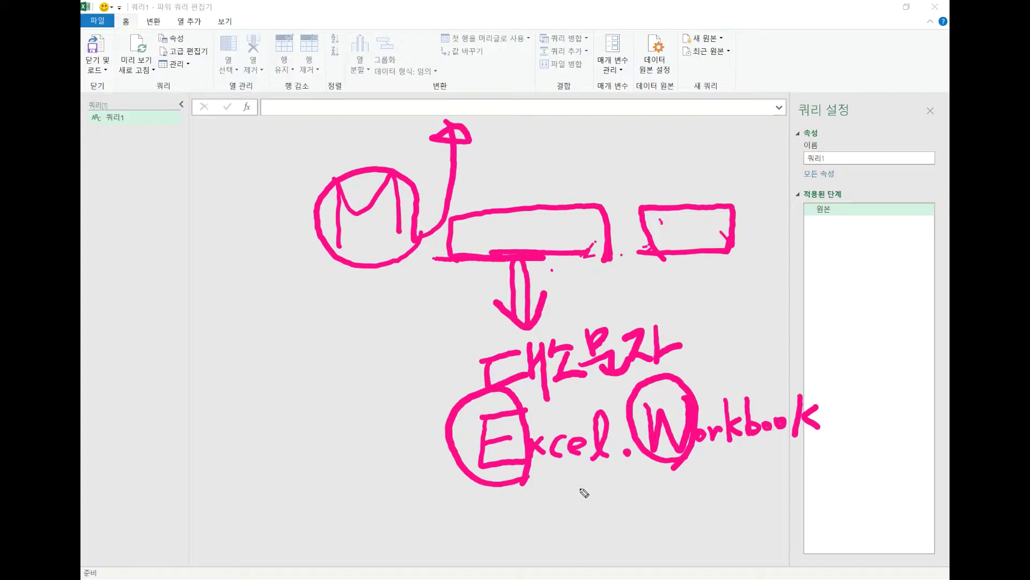
{"action": "mouse_move", "coordinate": [499, 475]}
{"action": "left_mouse_down"}
{"action": "mouse_move", "coordinate": [495, 486]}
{"action": "mouse_move", "coordinate": [674, 481]}
{"action": "mouse_move", "coordinate": [680, 452]}
{"action": "left_mouse_up"}
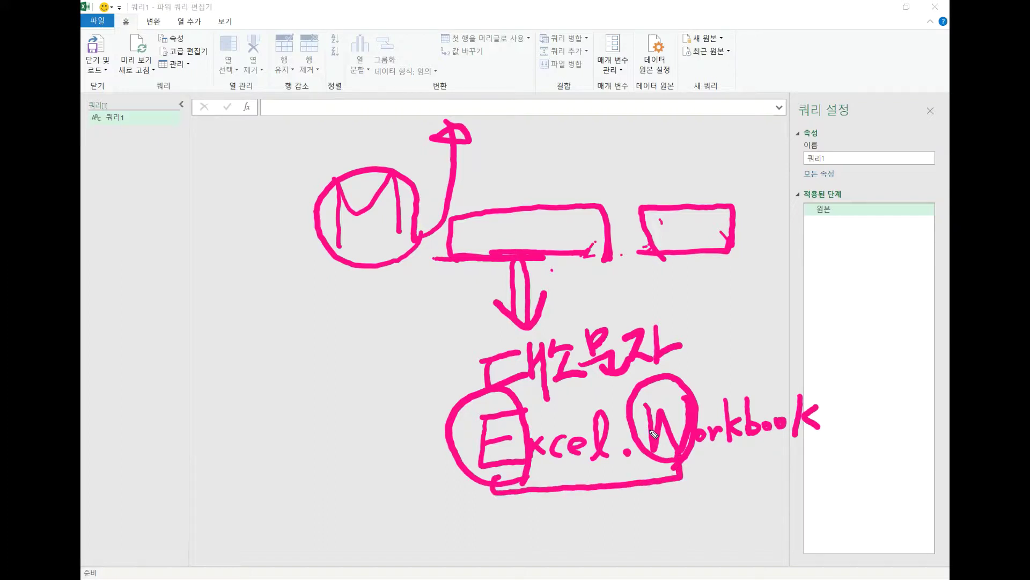
{"action": "mouse_move", "coordinate": [482, 417]}
{"action": "left_mouse_down"}
{"action": "mouse_move", "coordinate": [514, 410]}
{"action": "mouse_move", "coordinate": [514, 459]}
{"action": "mouse_move", "coordinate": [508, 436]}
{"action": "left_mouse_up"}
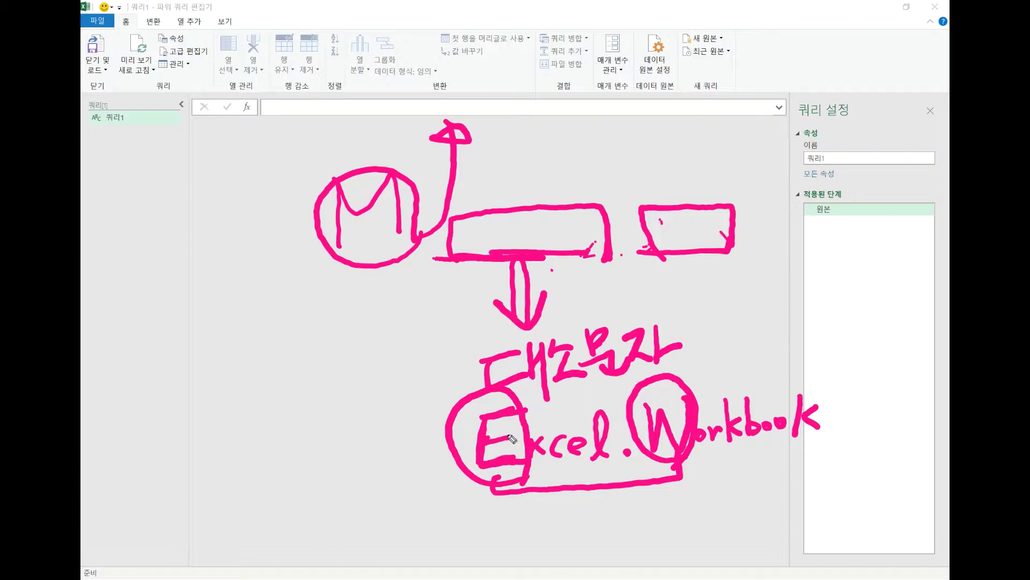
{"action": "mouse_move", "coordinate": [360, 262]}
{"action": "left_mouse_down"}
{"action": "mouse_move", "coordinate": [339, 337]}
{"action": "mouse_move", "coordinate": [362, 322]}
{"action": "left_mouse_up"}
{"action": "mouse_move", "coordinate": [273, 395]}
{"action": "left_mouse_down"}
{"action": "mouse_move", "coordinate": [283, 414]}
{"action": "mouse_move", "coordinate": [336, 394]}
{"action": "mouse_move", "coordinate": [352, 361]}
{"action": "mouse_move", "coordinate": [387, 370]}
{"action": "left_mouse_up"}
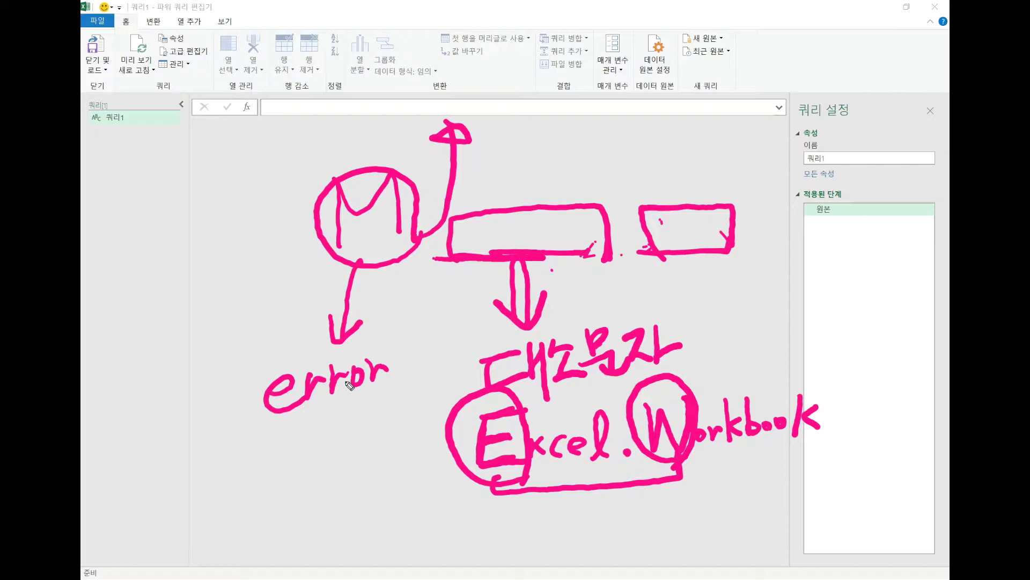
{"action": "mouse_move", "coordinate": [400, 502]}
{"action": "left_mouse_down"}
{"action": "mouse_move", "coordinate": [387, 394]}
{"action": "mouse_move", "coordinate": [775, 387]}
{"action": "mouse_move", "coordinate": [842, 471]}
{"action": "mouse_move", "coordinate": [400, 502]}
{"action": "left_mouse_up"}
{"action": "mouse_move", "coordinate": [175, 171]}
{"action": "left_mouse_down"}
{"action": "mouse_move", "coordinate": [175, 249]}
{"action": "mouse_move", "coordinate": [147, 238]}
{"action": "left_mouse_up"}
{"action": "left_click", "coordinate": [182, 211]}
{"action": "left_click_drag", "start_coordinate": [193, 210], "coordinate": [221, 201]}
{"action": "mouse_move", "coordinate": [134, 303]}
{"action": "left_mouse_down"}
{"action": "mouse_move", "coordinate": [285, 209]}
{"action": "mouse_move", "coordinate": [123, 208]}
{"action": "mouse_move", "coordinate": [152, 293]}
{"action": "left_mouse_up"}
{"action": "mouse_move", "coordinate": [202, 258]}
{"action": "left_mouse_down"}
{"action": "mouse_move", "coordinate": [220, 342]}
{"action": "mouse_move", "coordinate": [236, 317]}
{"action": "left_mouse_up"}
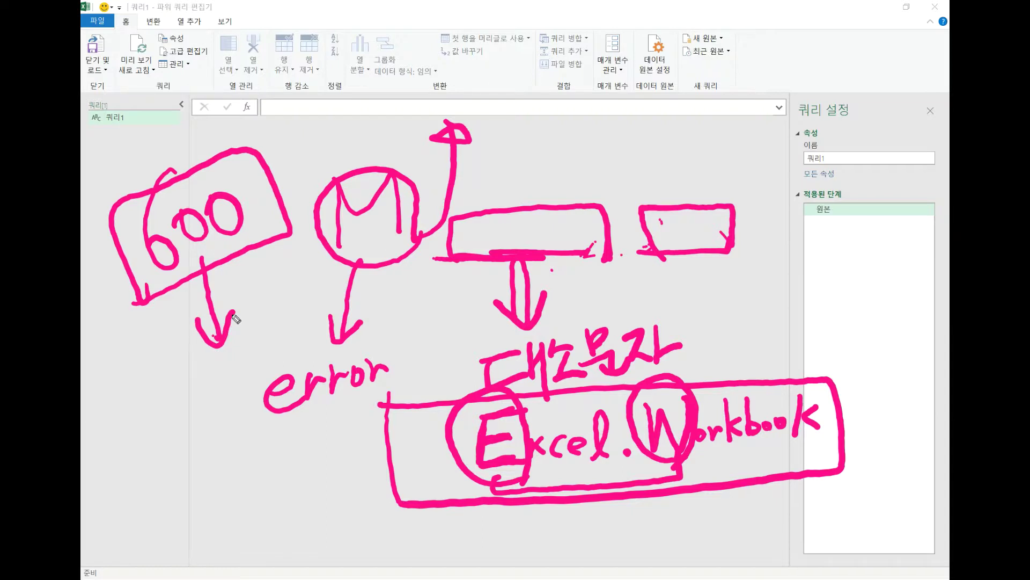
{"action": "mouse_move", "coordinate": [152, 398]}
{"action": "left_mouse_down"}
{"action": "mouse_move", "coordinate": [297, 318]}
{"action": "mouse_move", "coordinate": [291, 333]}
{"action": "left_mouse_up"}
{"action": "left_click_drag", "start_coordinate": [271, 355], "coordinate": [256, 376]}
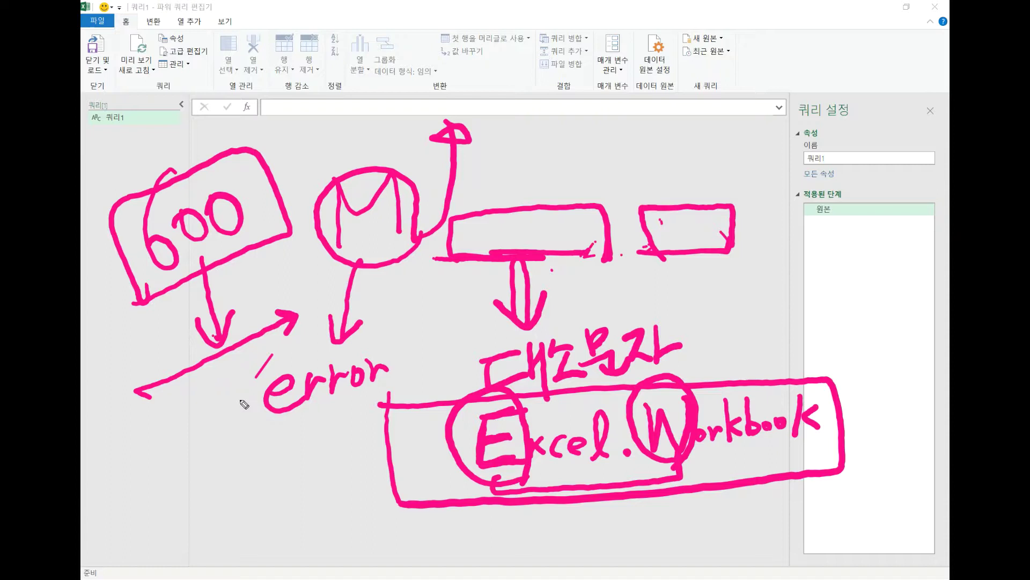
{"action": "key", "text": "e"}
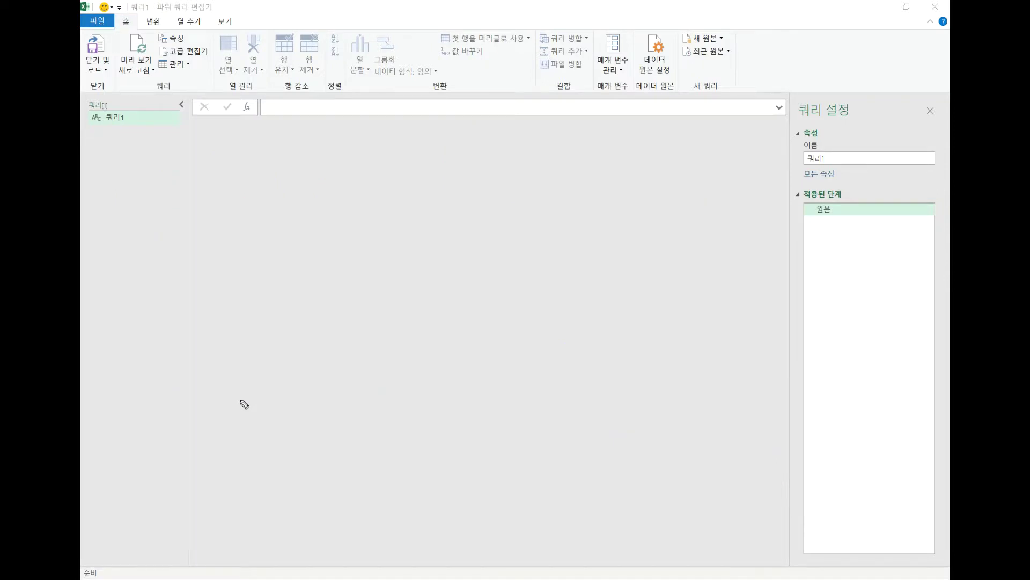
- Enter the formula =Excel.CurrentWorkbook() as the source of the blank query 쿼리1 to list the workbook's tables
{"action": "left_click", "coordinate": [281, 108]}
{"action": "left_click", "coordinate": [282, 107]}
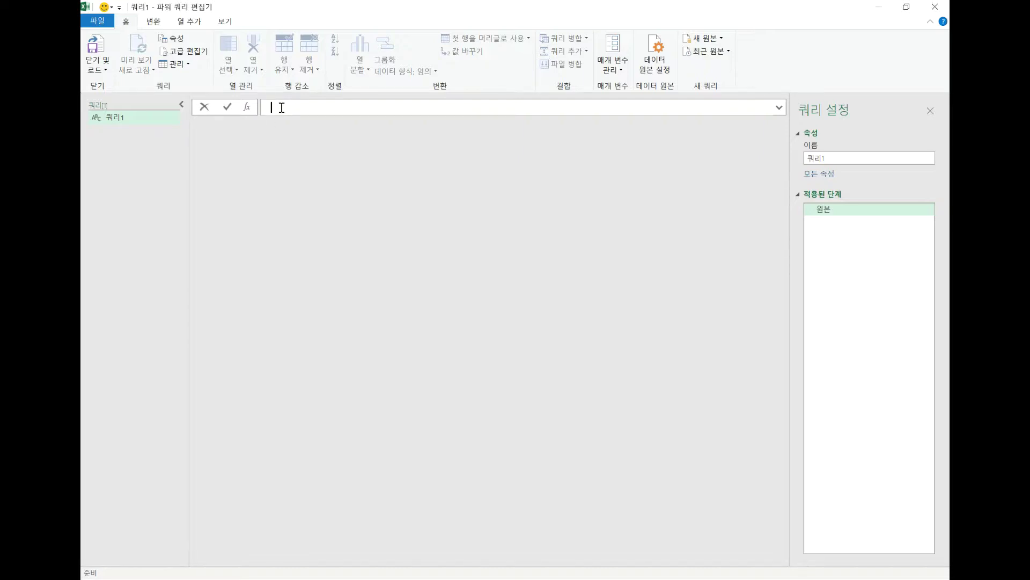
{"action": "type", "text": "="}
{"action": "type", "text": "Excel"}
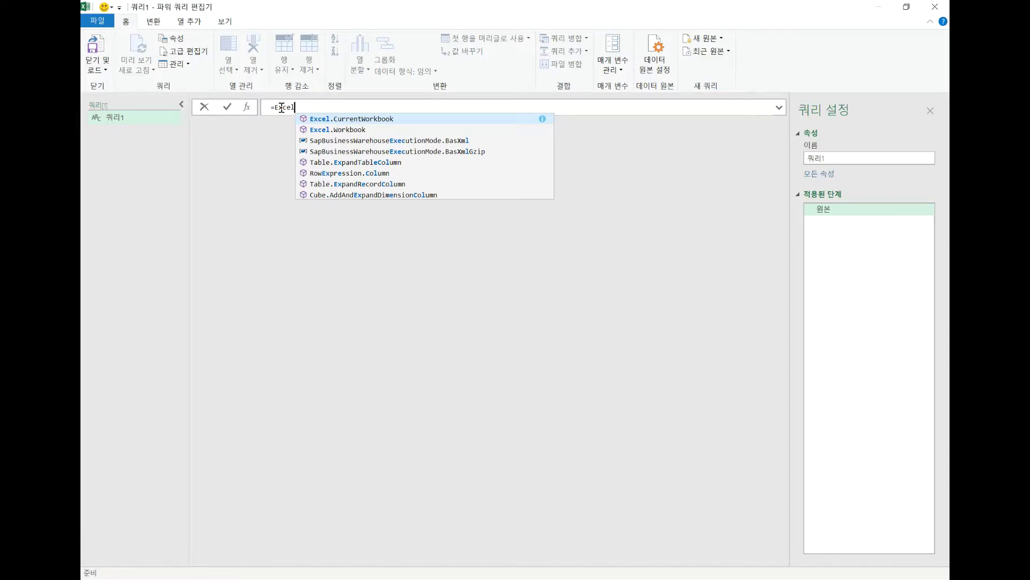
{"action": "key", "text": "Tab"}
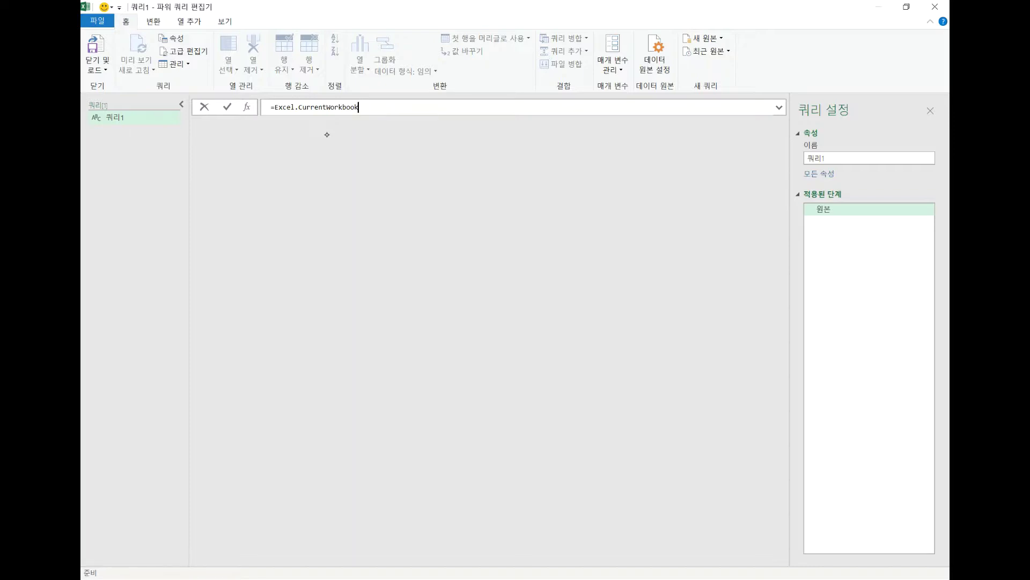
{"action": "type", "text": "()"}
{"action": "key", "text": "Return"}
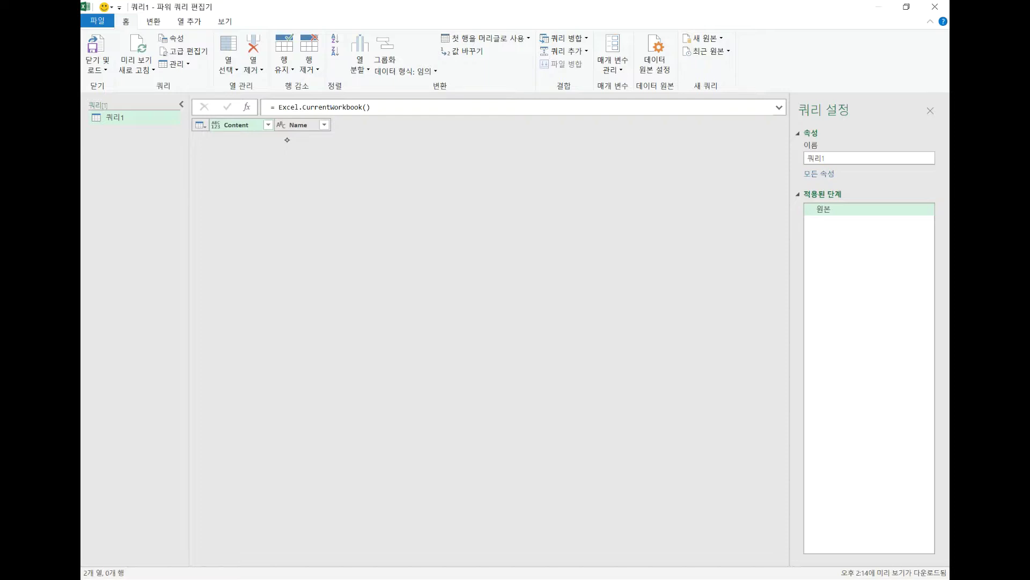
- Close the Power Query Editor and discard the query changes (삭제) to return to the workbook
{"action": "left_click", "coordinate": [935, 7]}
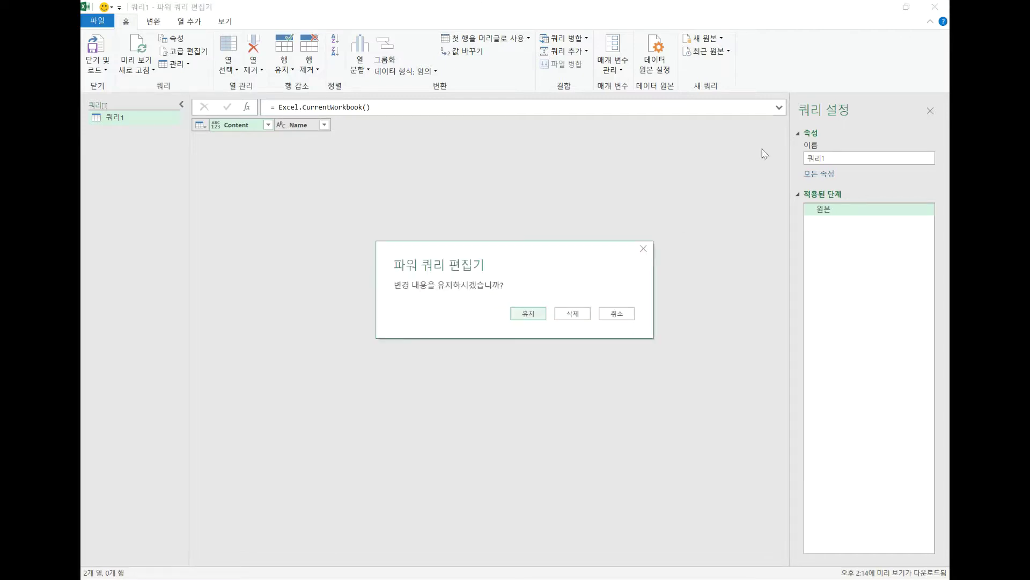
{"action": "left_click", "coordinate": [586, 317]}
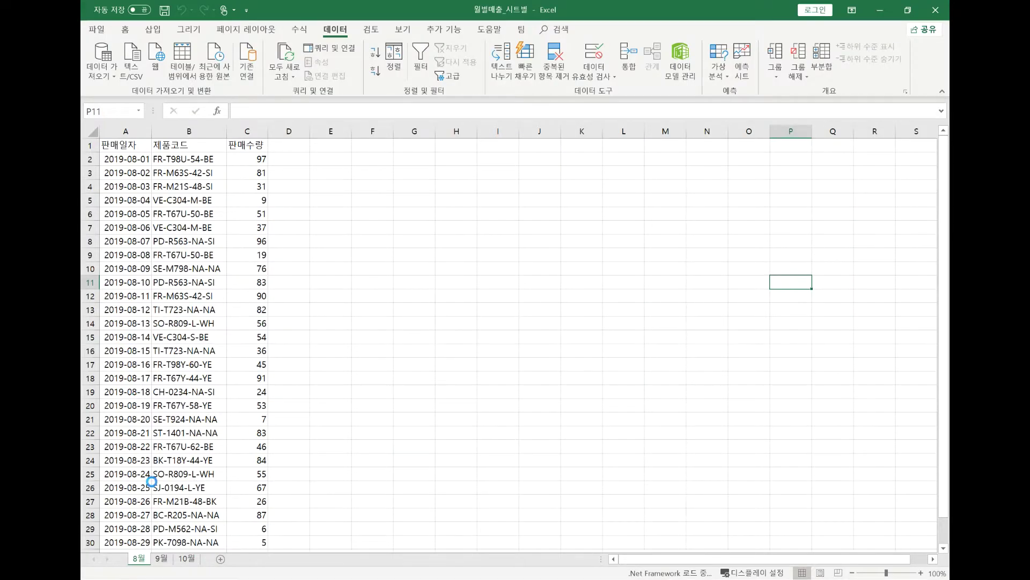
- Convert the sales data A1:C32 on the 8월 sheet into a table with headers (머리글 포함)
{"action": "left_click", "coordinate": [201, 197]}
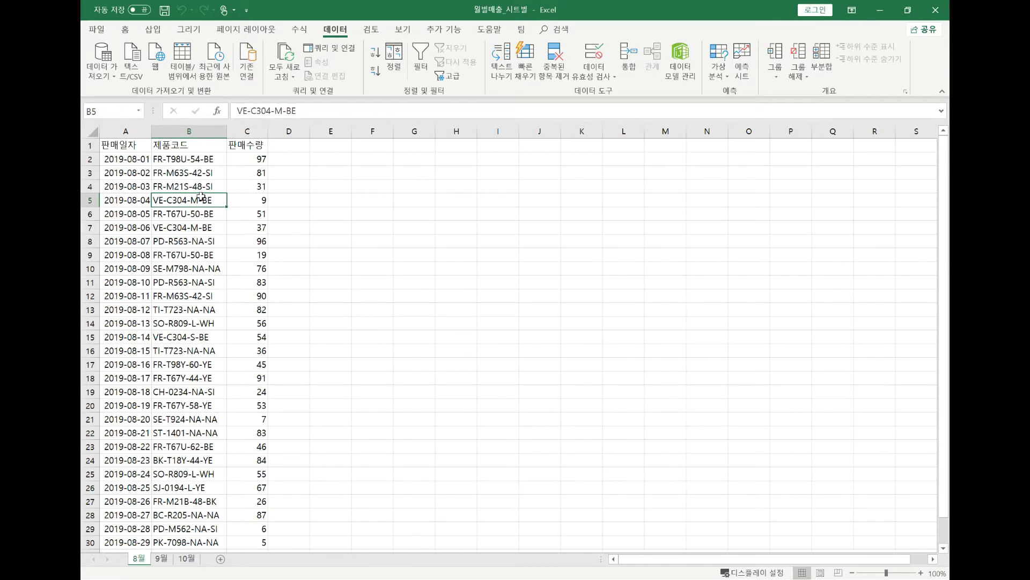
{"action": "key", "text": "ctrl+t"}
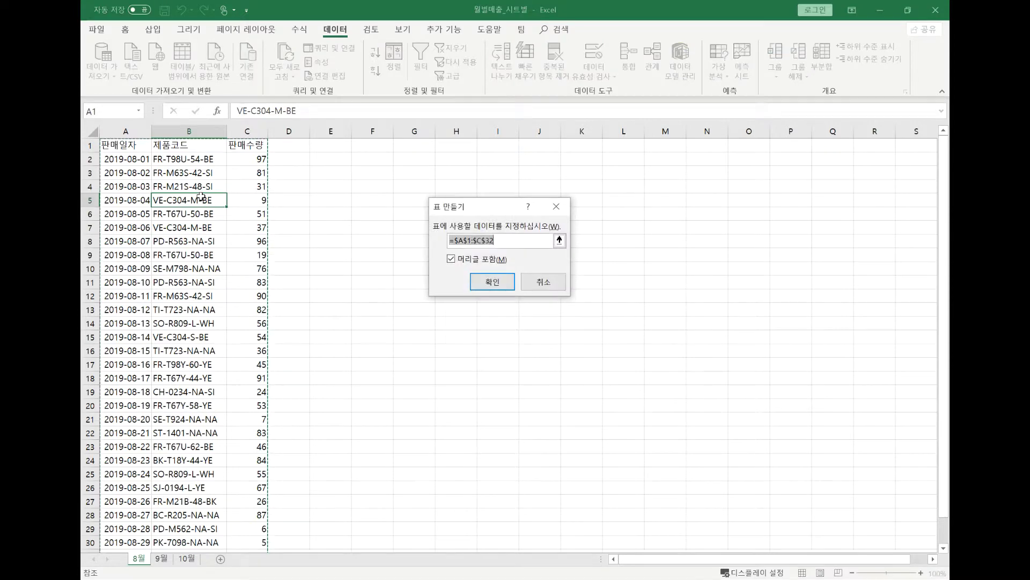
{"action": "key", "text": "Return"}
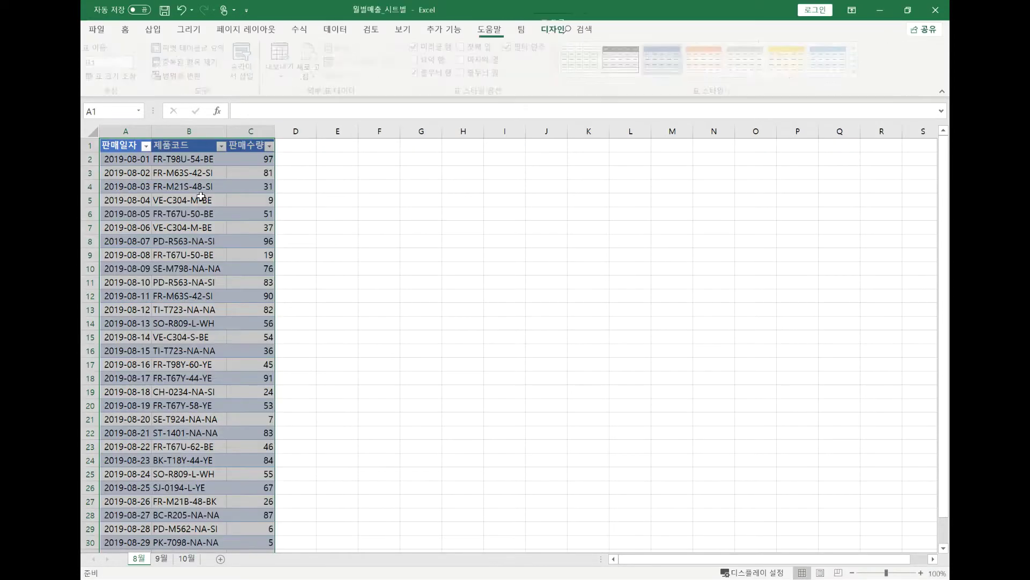
- Convert the sales data A1:C31 on the 9월 sheet into a table with headers (머리글 포함)
{"action": "left_click", "coordinate": [161, 559]}
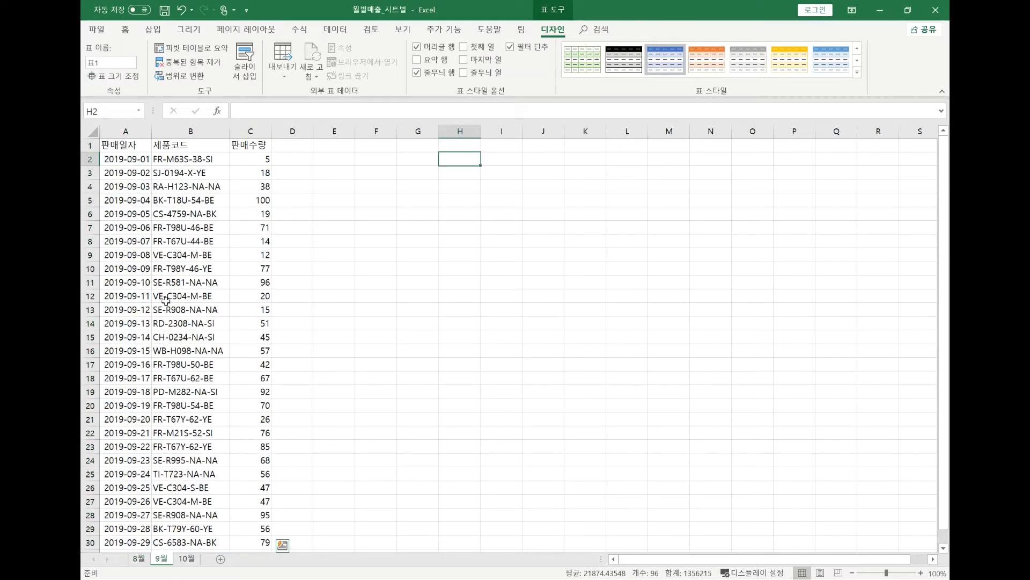
{"action": "left_click", "coordinate": [167, 301]}
{"action": "key", "text": "ctrl+t"}
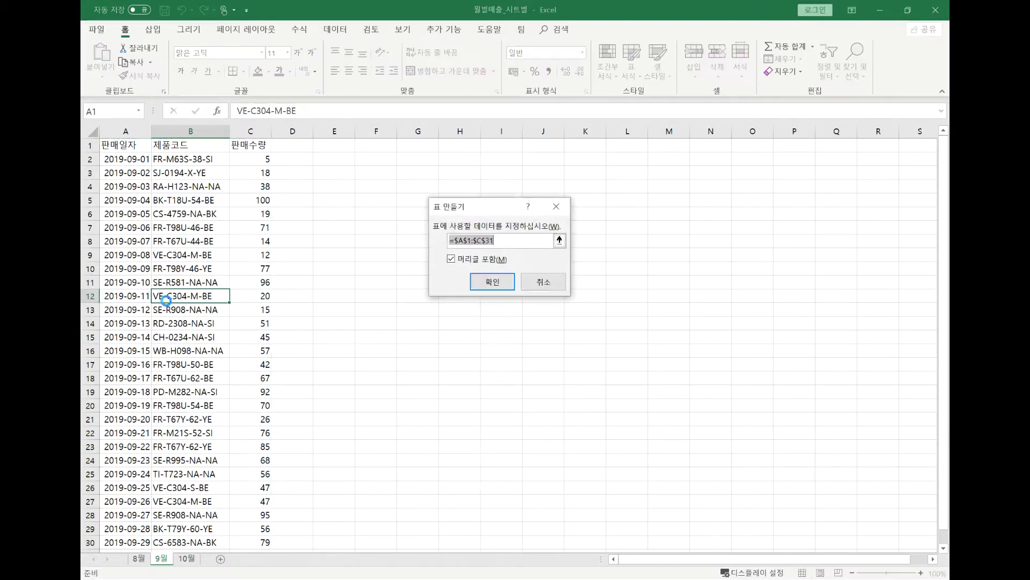
{"action": "key", "text": "Return"}
- Convert the sales data A1:C31 on the 10월 sheet into a table with headers (머리글 포함)
{"action": "left_click", "coordinate": [187, 558]}
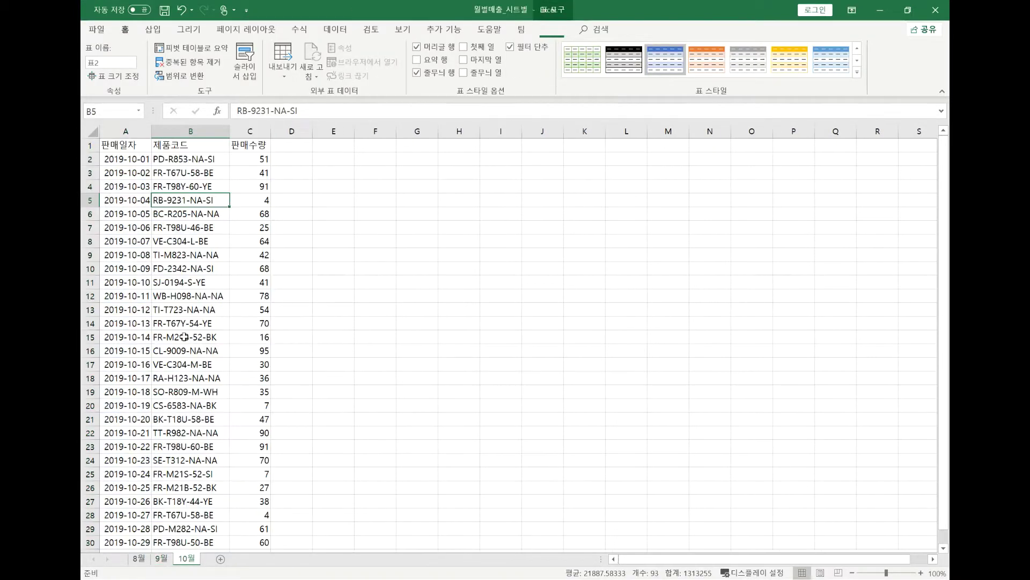
{"action": "left_click", "coordinate": [184, 324]}
{"action": "key", "text": "ctrl+t"}
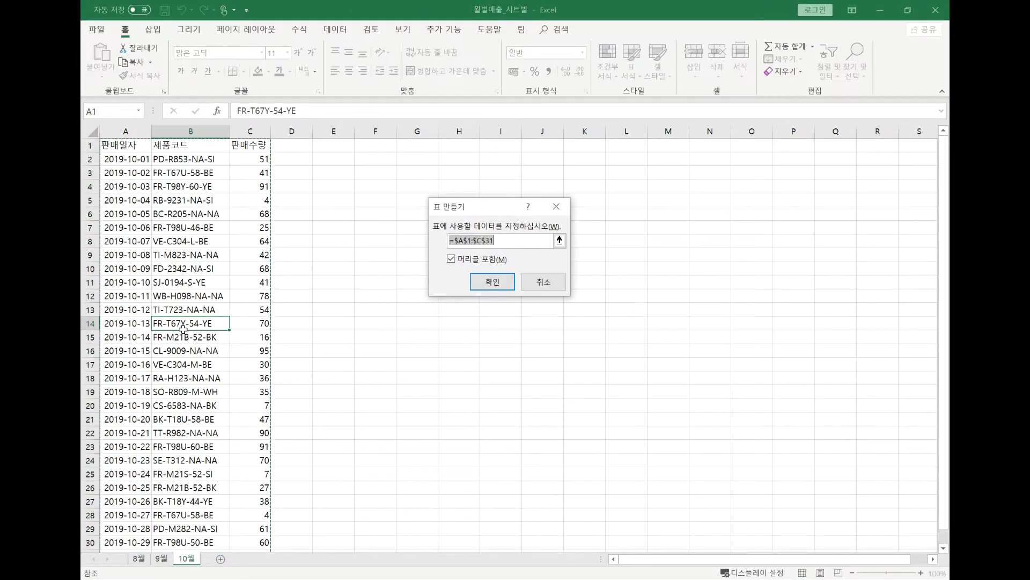
{"action": "key", "text": "Return"}
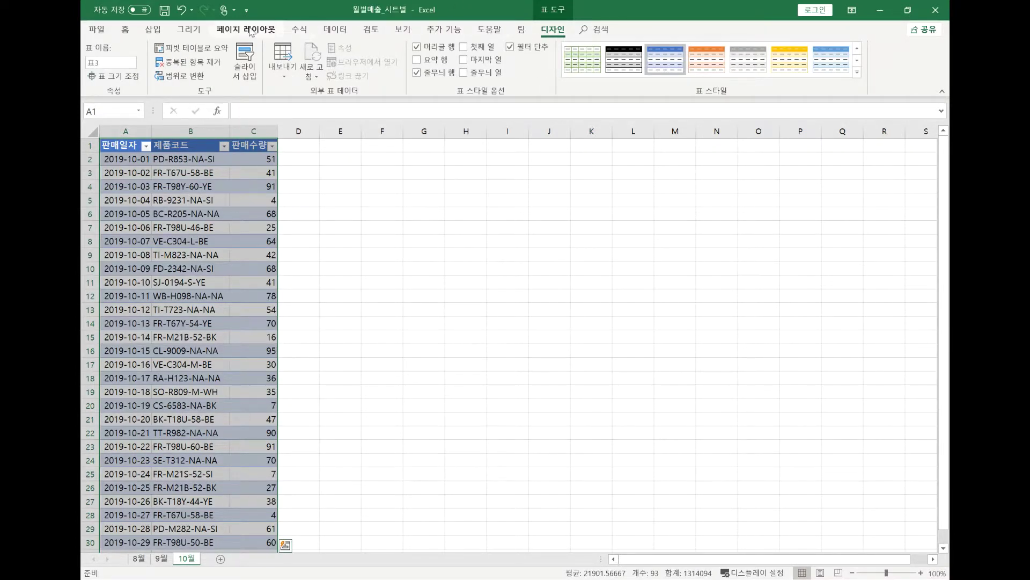
- Start the Power Query Editor and create a new blank query (빈 쿼리) from the other sources
{"action": "left_click", "coordinate": [334, 30]}
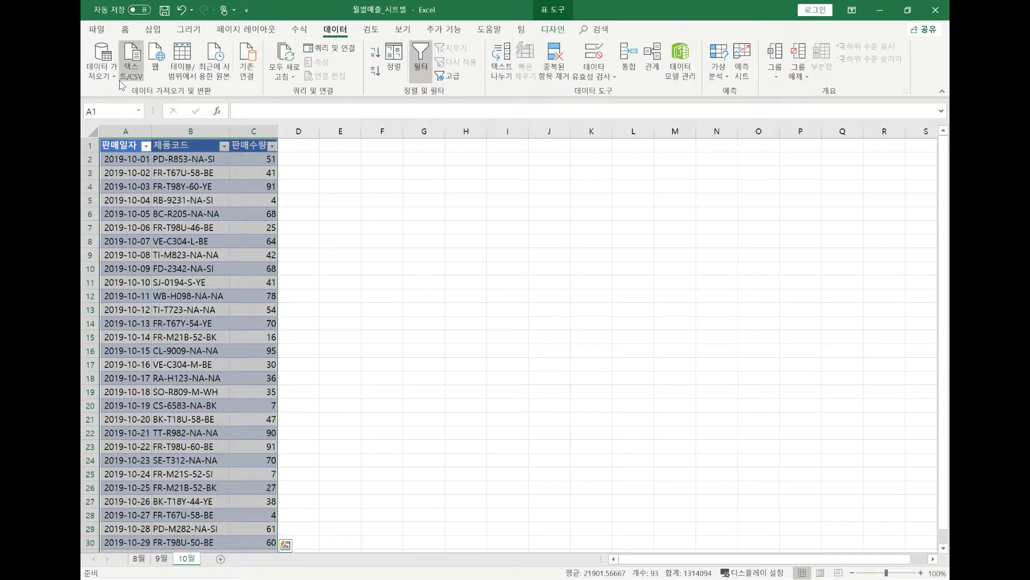
{"action": "left_click", "coordinate": [107, 70]}
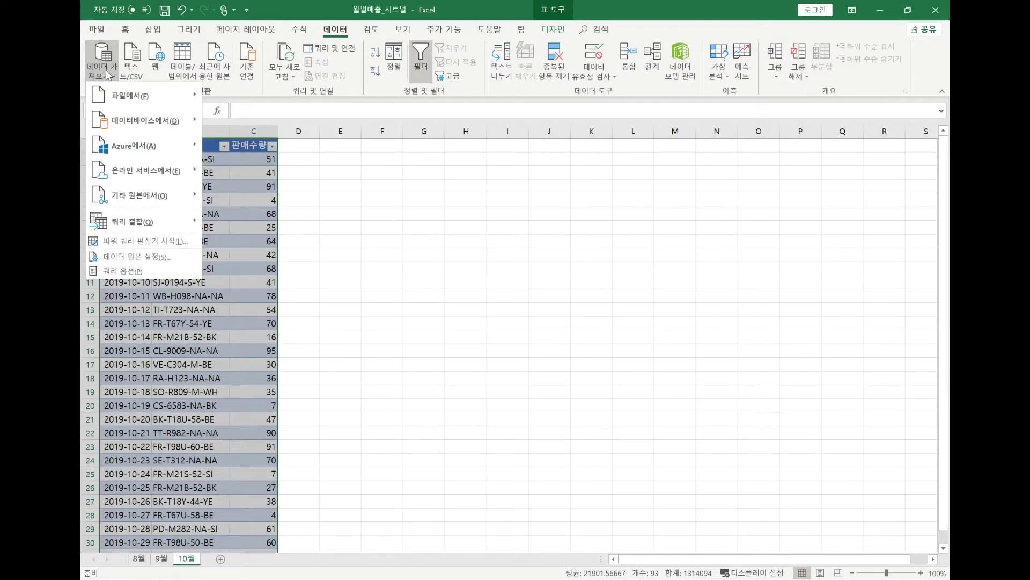
{"action": "left_click", "coordinate": [143, 241]}
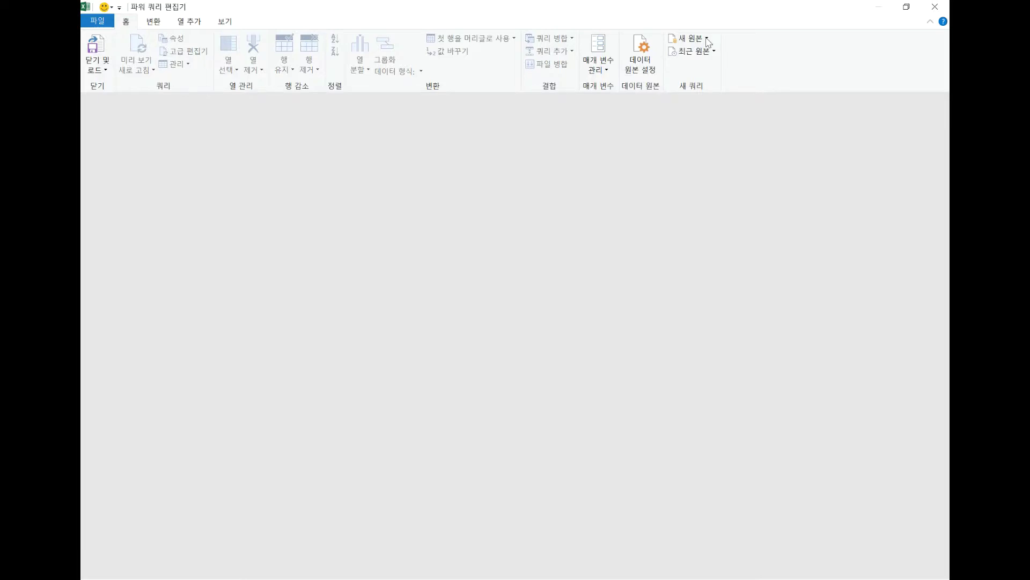
{"action": "left_click", "coordinate": [708, 43]}
{"action": "left_click", "coordinate": [698, 38]}
{"action": "left_click", "coordinate": [698, 38]}
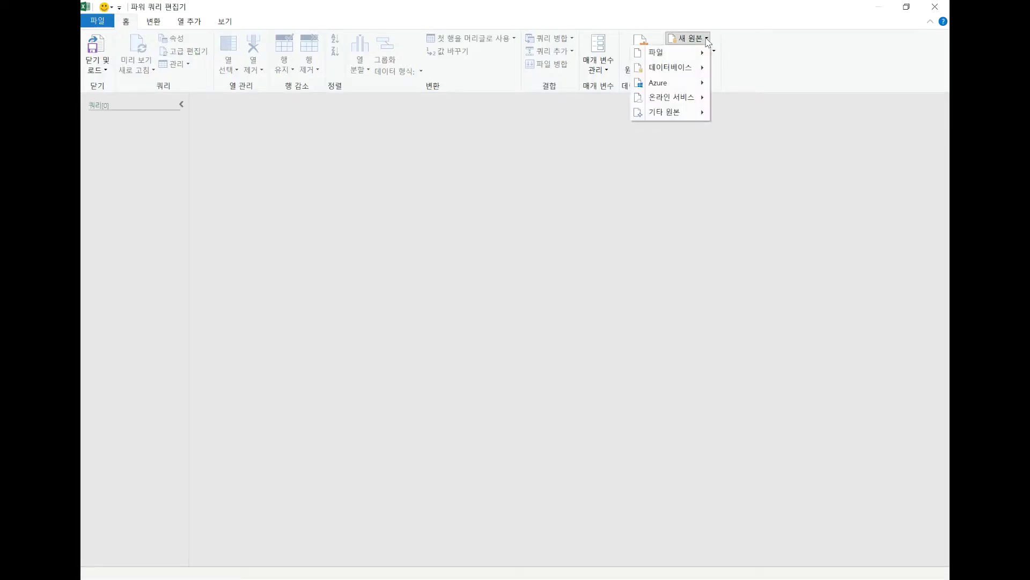
{"action": "mouse_move", "coordinate": [677, 115]}
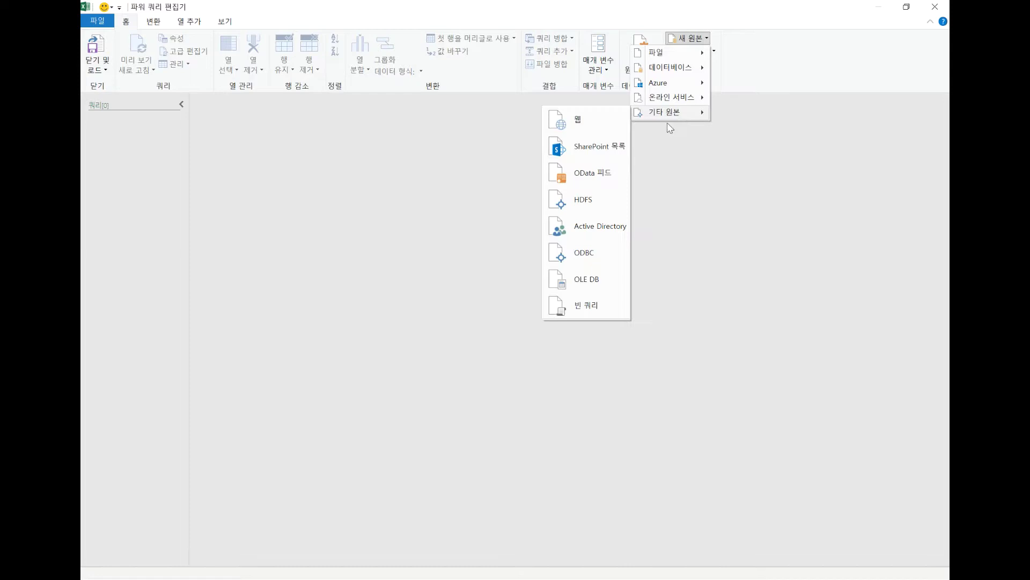
{"action": "left_click", "coordinate": [591, 310]}
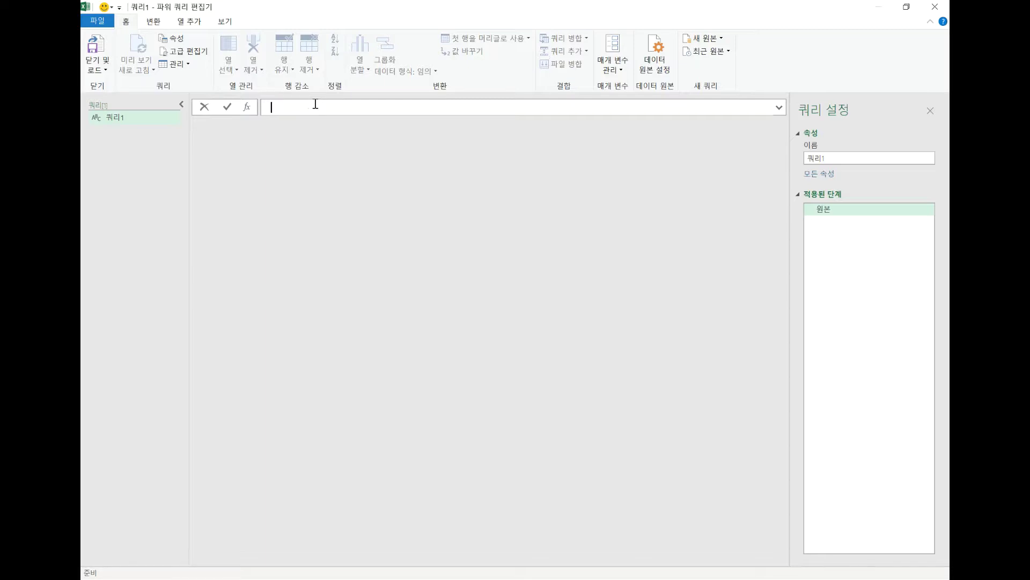
- Enter Excel.CurrentWorkbook() as the source expression of the blank query 쿼리1
{"action": "type", "text": "c"}
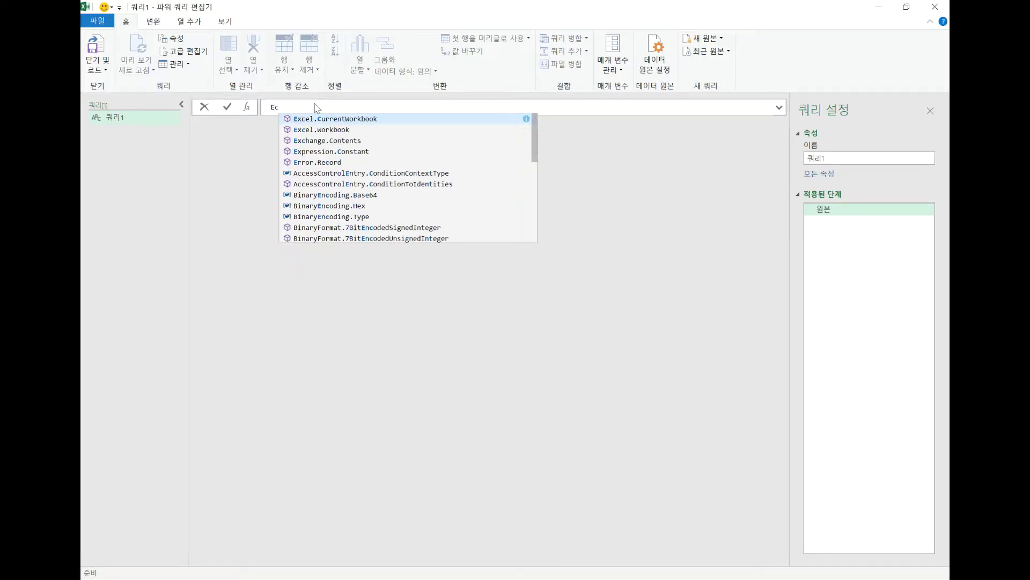
{"action": "key", "text": "BackSpace"}
{"action": "type", "text": "x"}
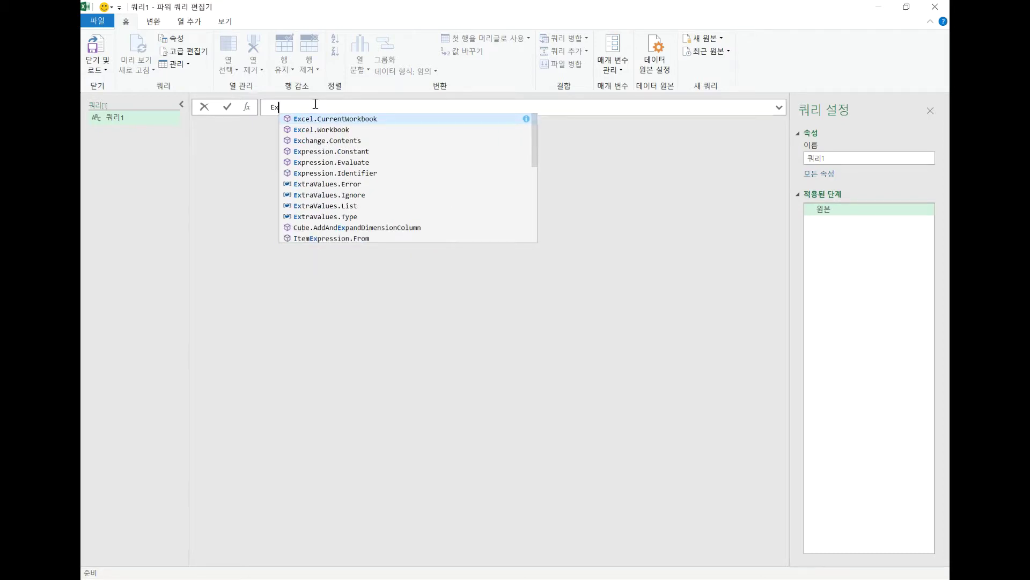
{"action": "left_click", "coordinate": [341, 119]}
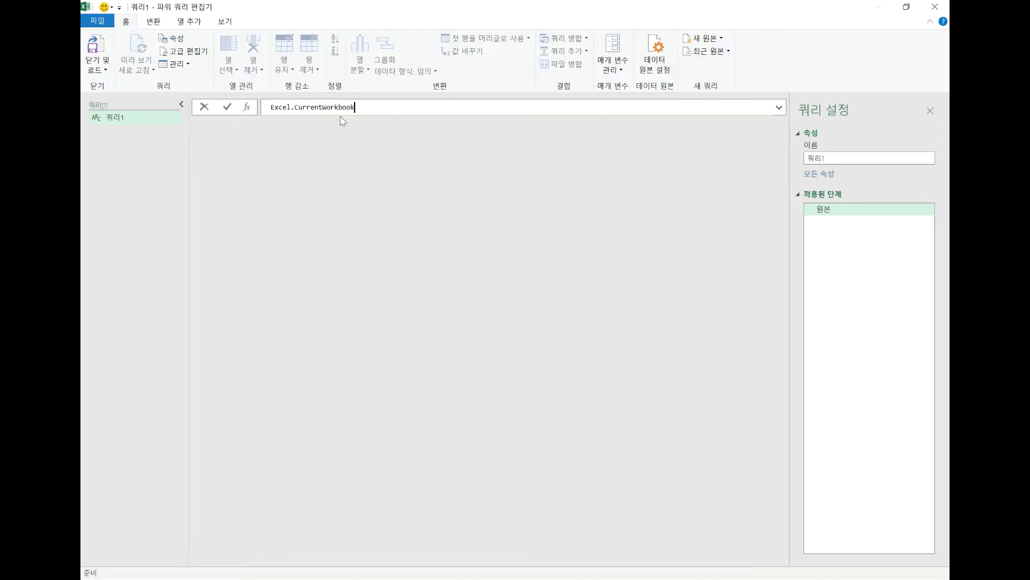
{"action": "type", "text": "("}
{"action": "key", "text": "Return"}
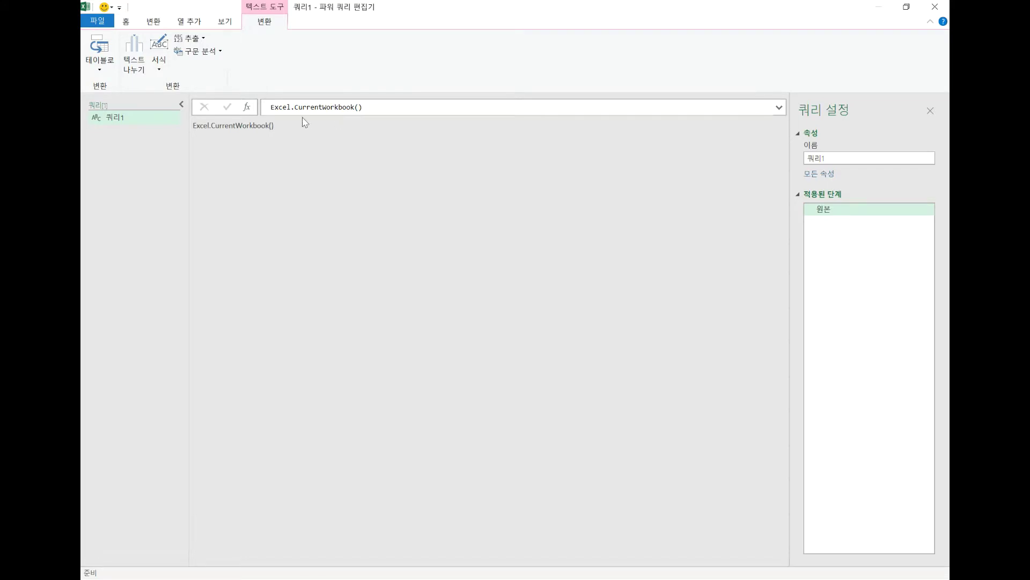
- Add an equals sign in front of the source expression to make it the formula = Excel.CurrentWorkbook()
{"action": "left_click", "coordinate": [273, 107]}
{"action": "double_click", "coordinate": [288, 107]}
{"action": "type", "text": "="}
{"action": "left_click", "coordinate": [372, 107]}
{"action": "key", "text": "Return"}
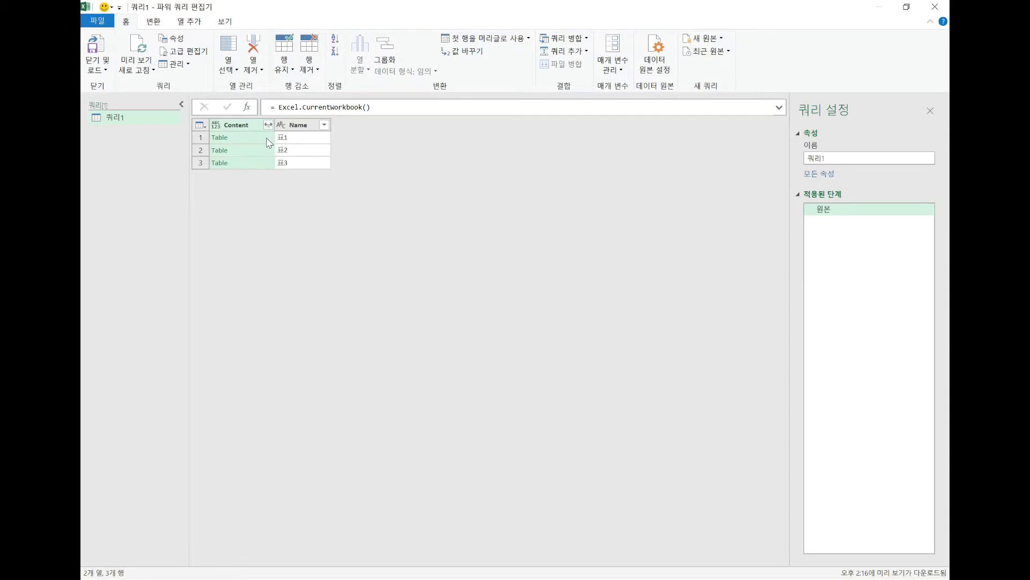
- Drill into the 표1 table and delete the resulting 변경된 유형 and 탐색 steps from the query
{"action": "left_click", "coordinate": [222, 139]}
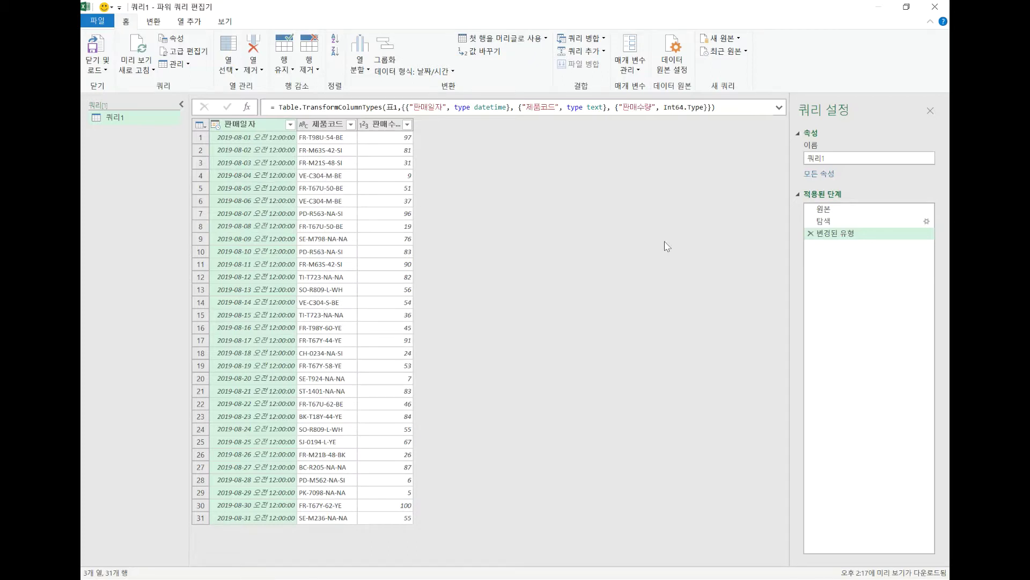
{"action": "left_click", "coordinate": [811, 233]}
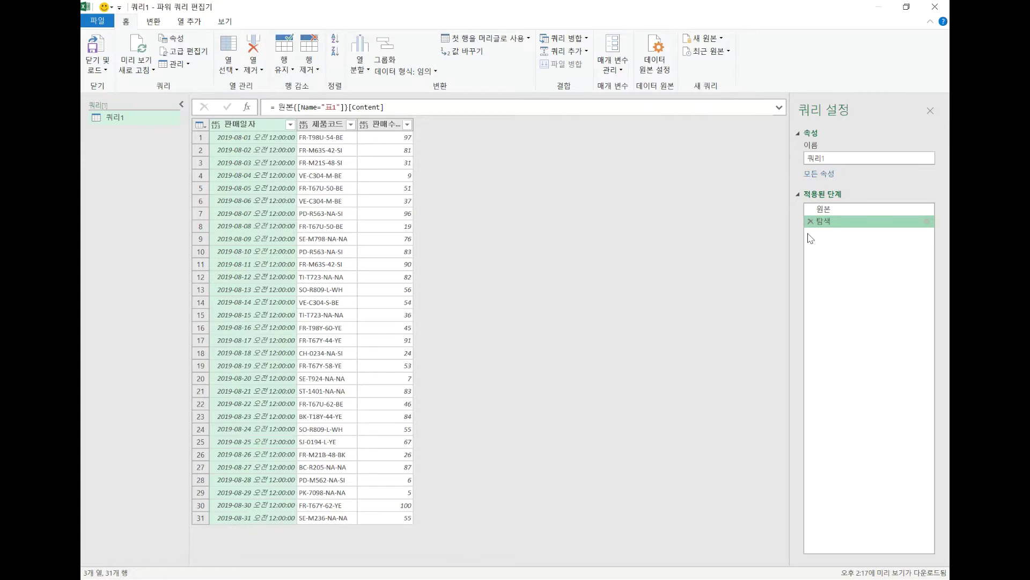
{"action": "left_click", "coordinate": [810, 221]}
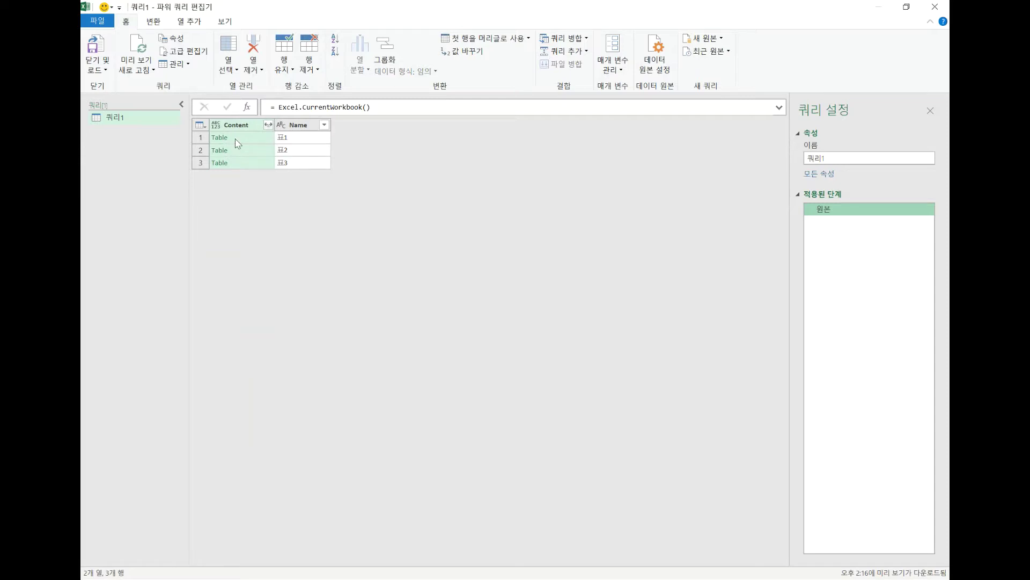
- Preview the contents of the 표1 table and enlarge the preview area to show more rows
{"action": "left_click", "coordinate": [269, 142]}
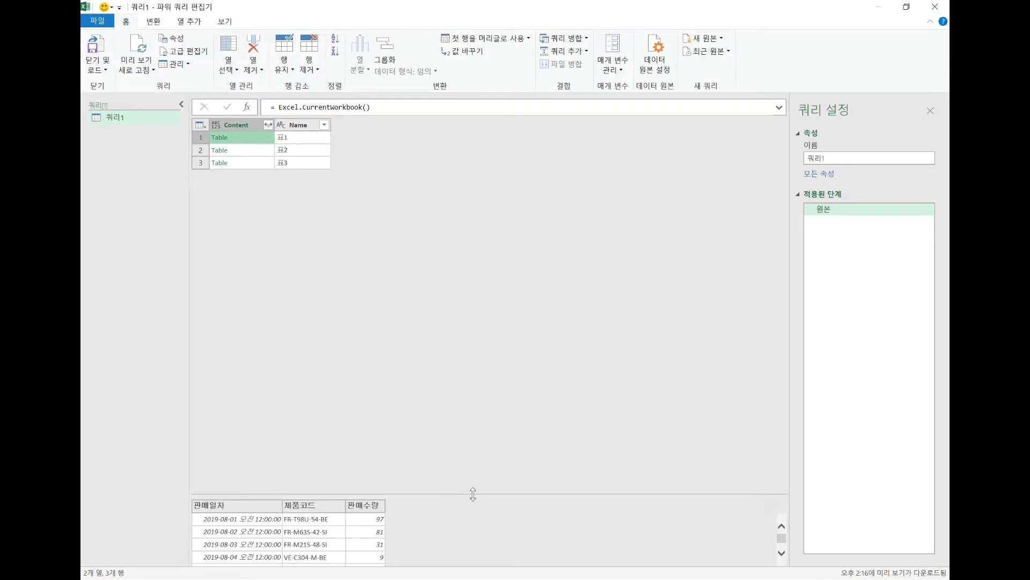
{"action": "left_click_drag", "start_coordinate": [473, 435], "coordinate": [464, 355]}
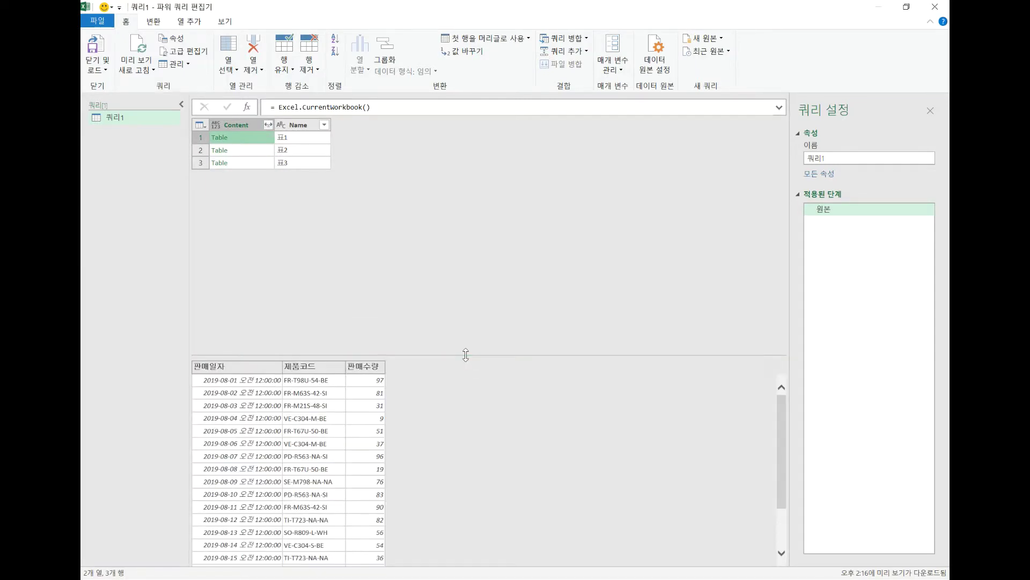
{"action": "left_click", "coordinate": [267, 141]}
- Expand all fields of the Content column with the original column name as prefix, and delete that 확장된 Content step
{"action": "left_click", "coordinate": [271, 128]}
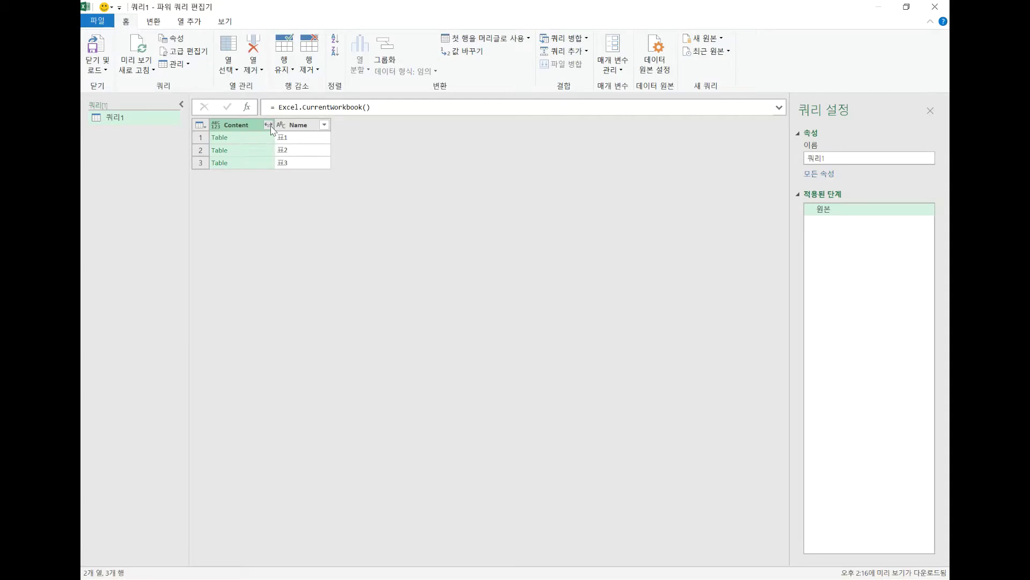
{"action": "left_click", "coordinate": [268, 125]}
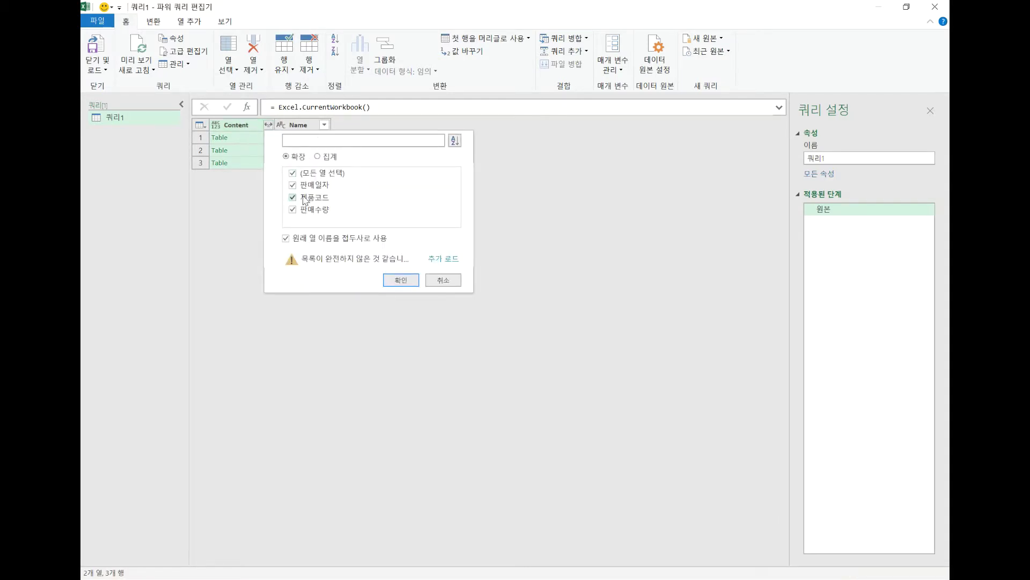
{"action": "left_click", "coordinate": [441, 259]}
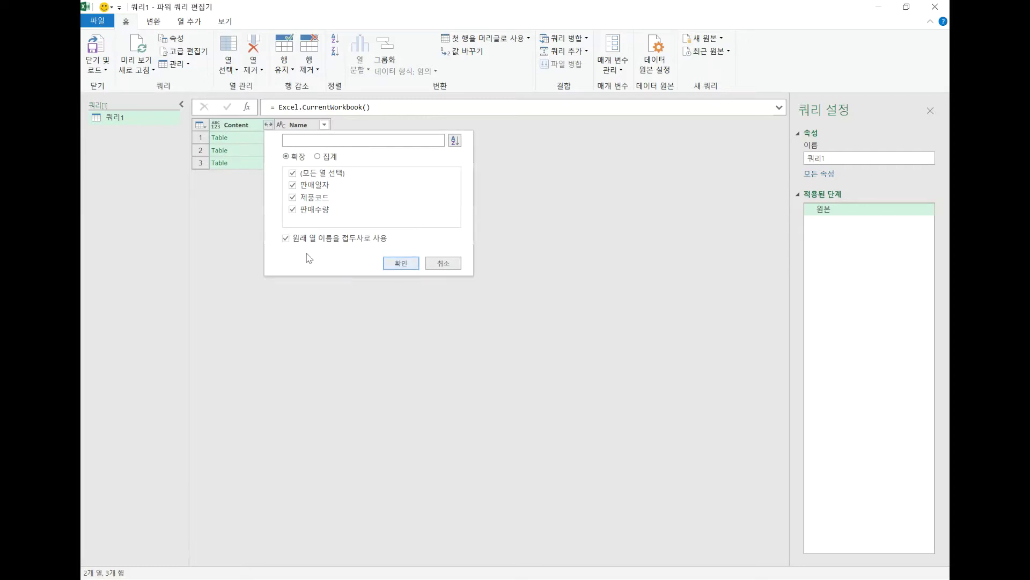
{"action": "left_click", "coordinate": [403, 265]}
{"action": "left_click", "coordinate": [404, 264]}
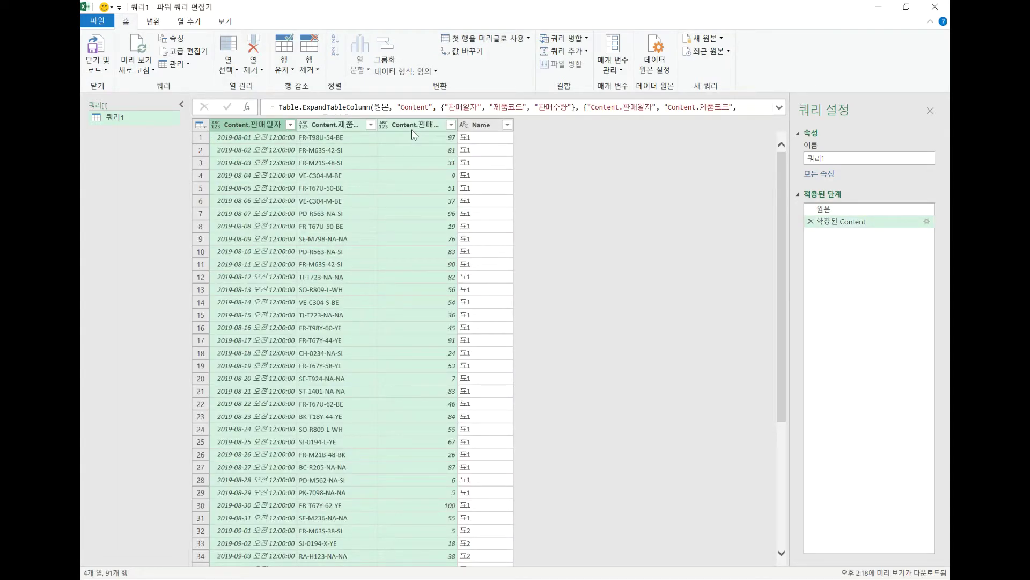
{"action": "left_click", "coordinate": [808, 222]}
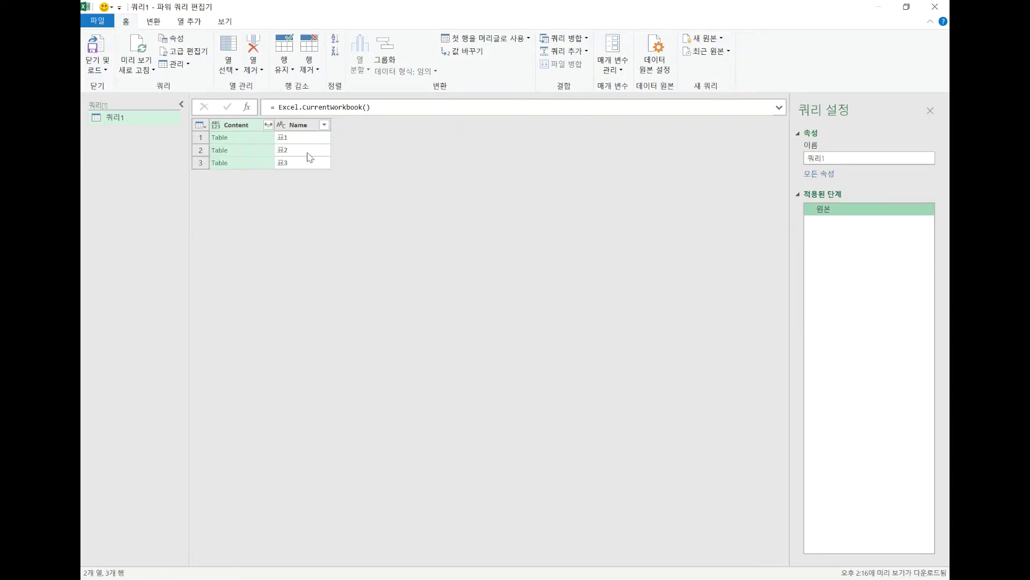
- Expand 판매일자, 제품코드 and 판매수량 from the Content column without the original name as prefix, and widen the 판매수량 column
{"action": "left_click", "coordinate": [256, 136]}
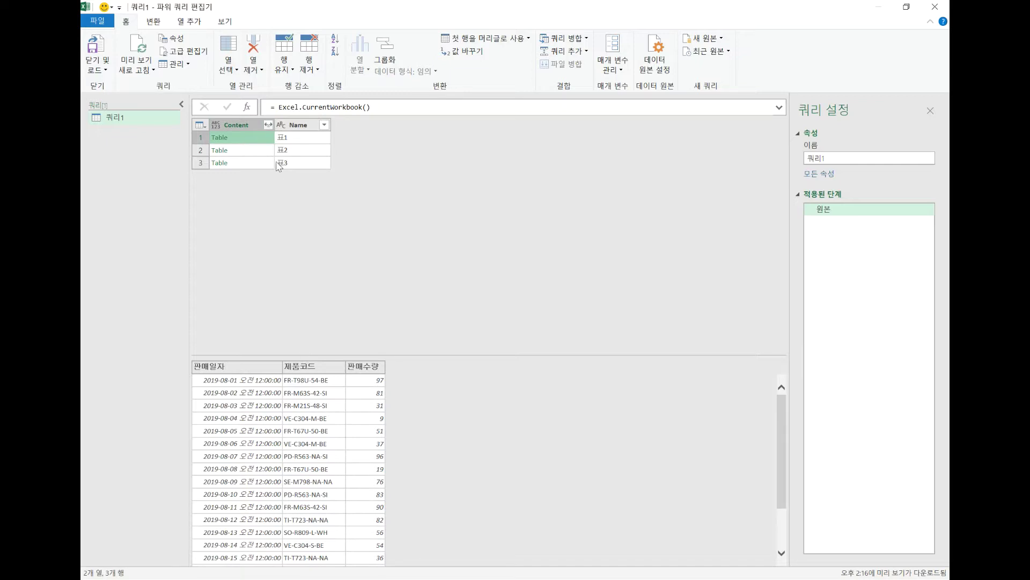
{"action": "left_click", "coordinate": [267, 125]}
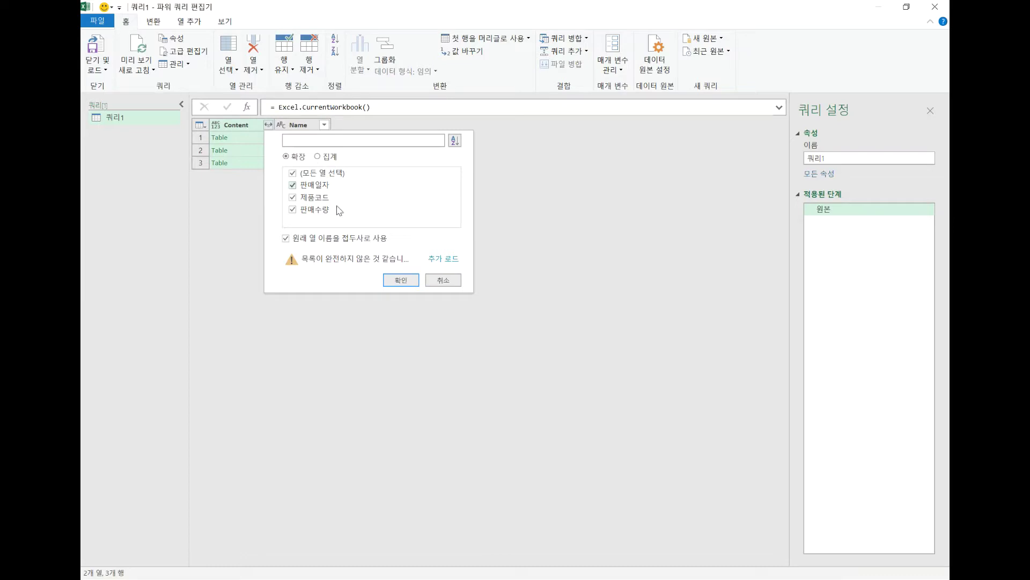
{"action": "left_click", "coordinate": [450, 261]}
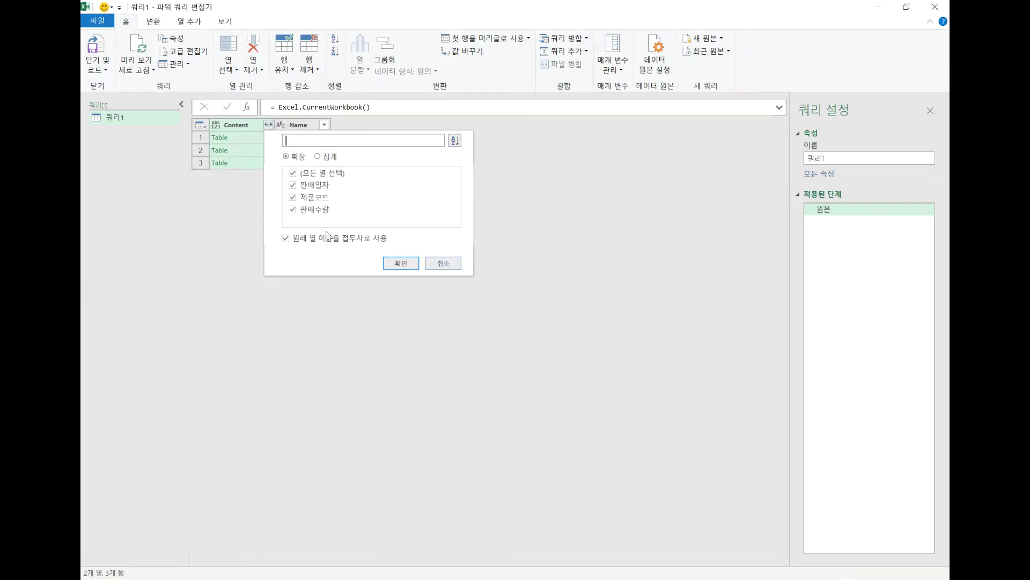
{"action": "left_click", "coordinate": [286, 239]}
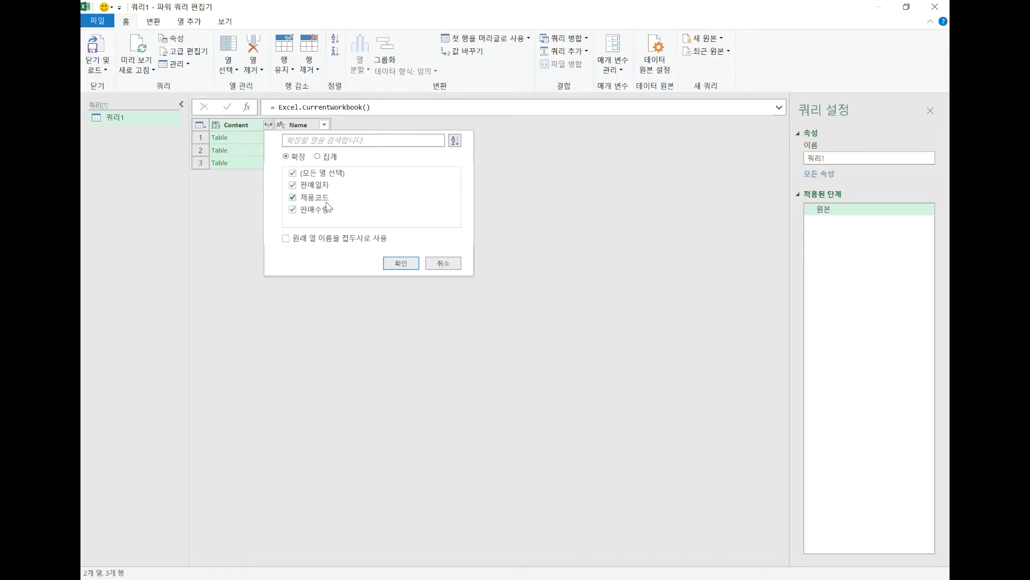
{"action": "left_click", "coordinate": [400, 264]}
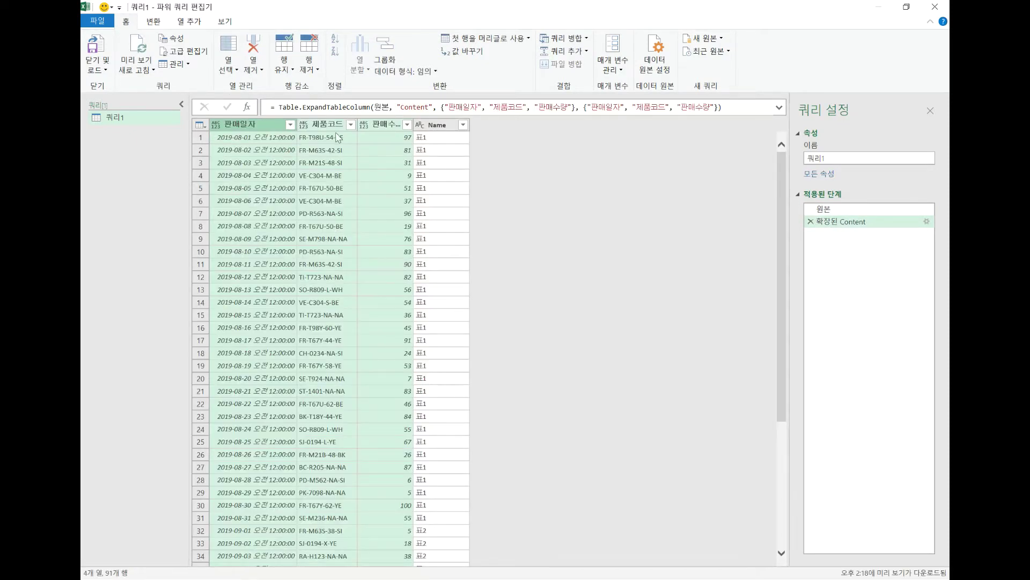
{"action": "left_click_drag", "start_coordinate": [414, 124], "coordinate": [442, 125]}
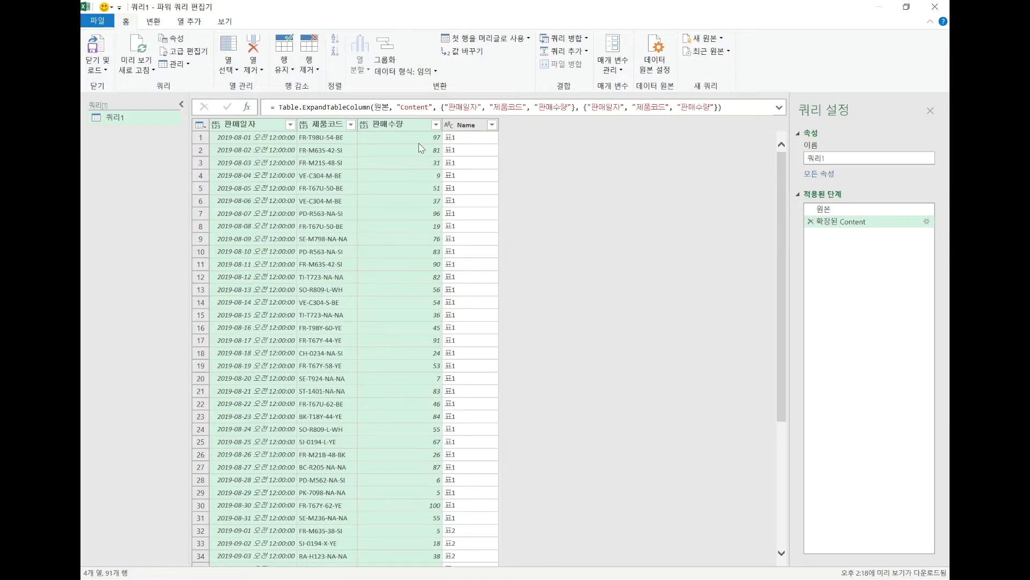
{"action": "left_click", "coordinate": [465, 127]}
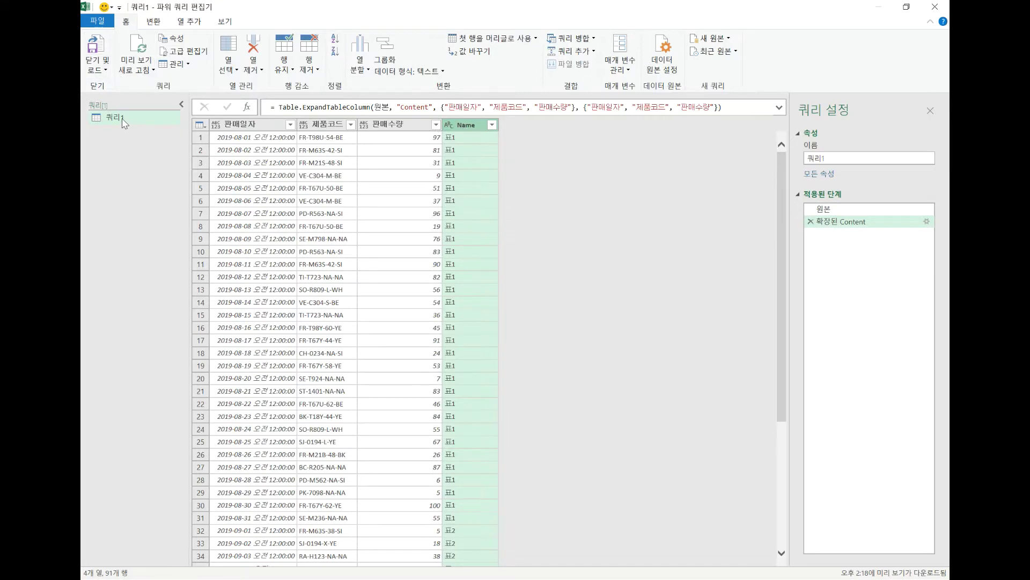
- Rename the query 쿼리1 as Total
{"action": "left_click", "coordinate": [99, 68]}
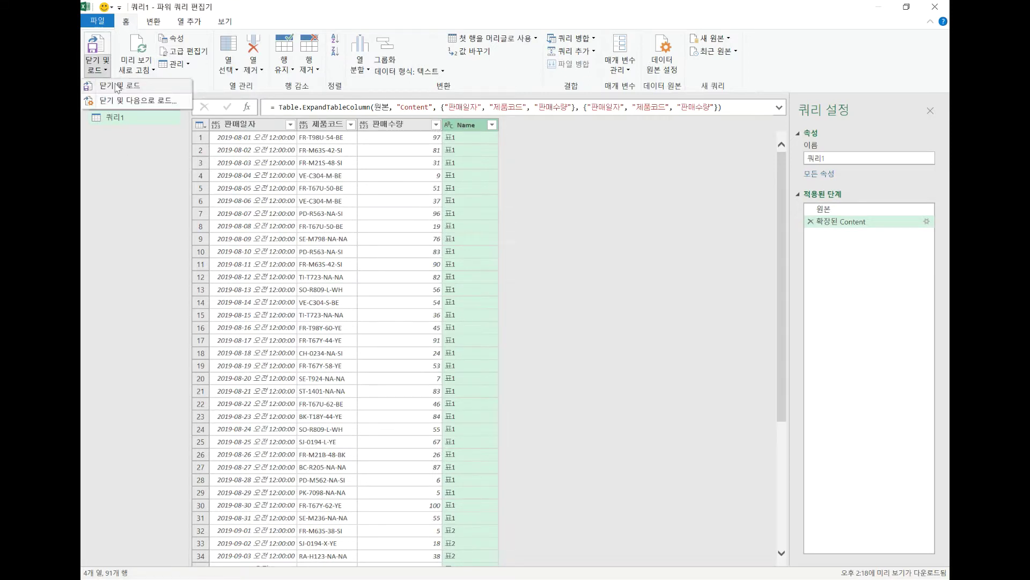
{"action": "key", "text": "Escape"}
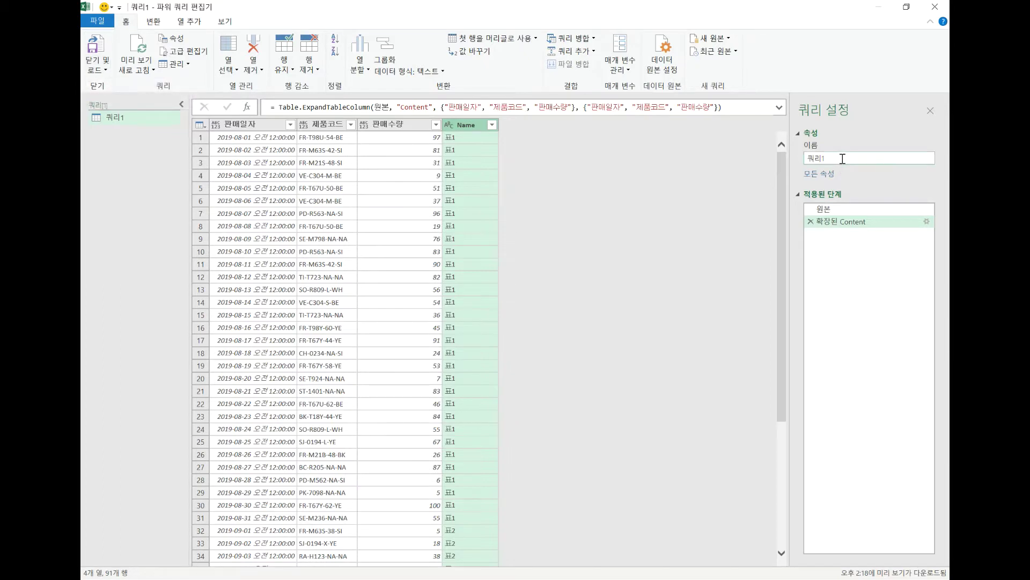
{"action": "double_click", "coordinate": [842, 159]}
{"action": "type", "text": "Tot"}
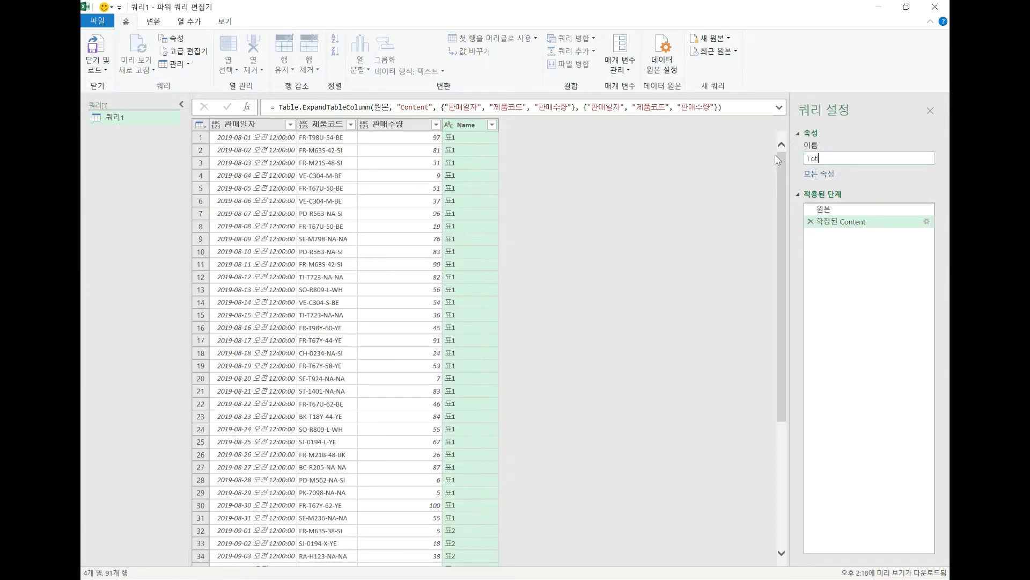
{"action": "type", "text": "al"}
{"action": "key", "text": "Return"}
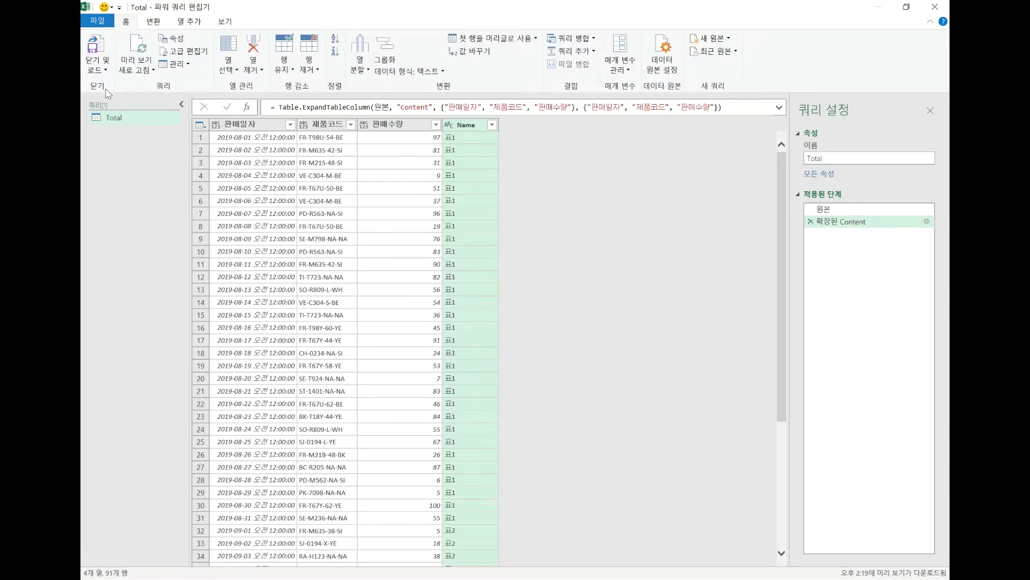
- Close and load the Total query into the workbook, and move its Sheet1 in front of the 8월 sheet
{"action": "left_click", "coordinate": [99, 67]}
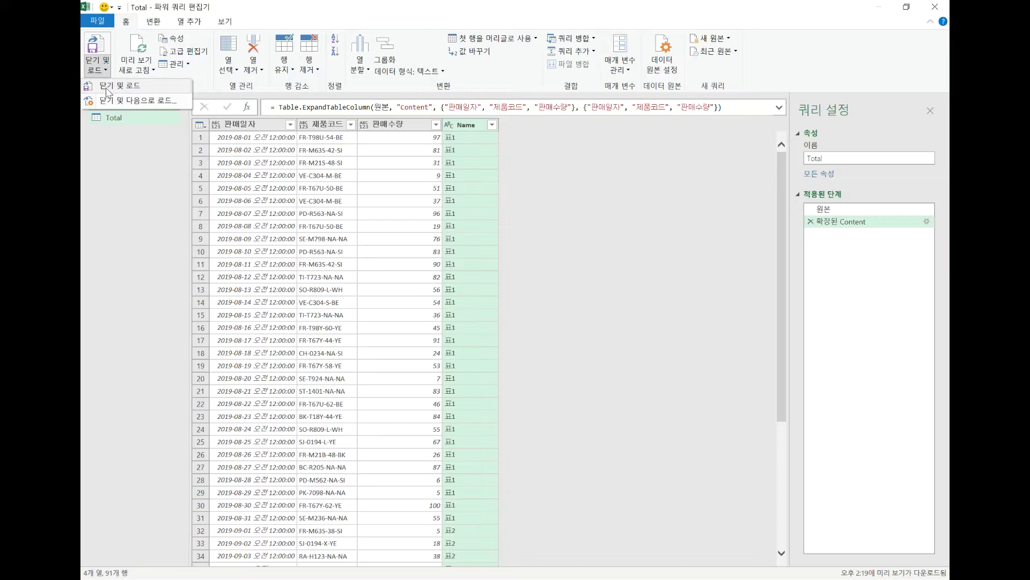
{"action": "left_click", "coordinate": [107, 87]}
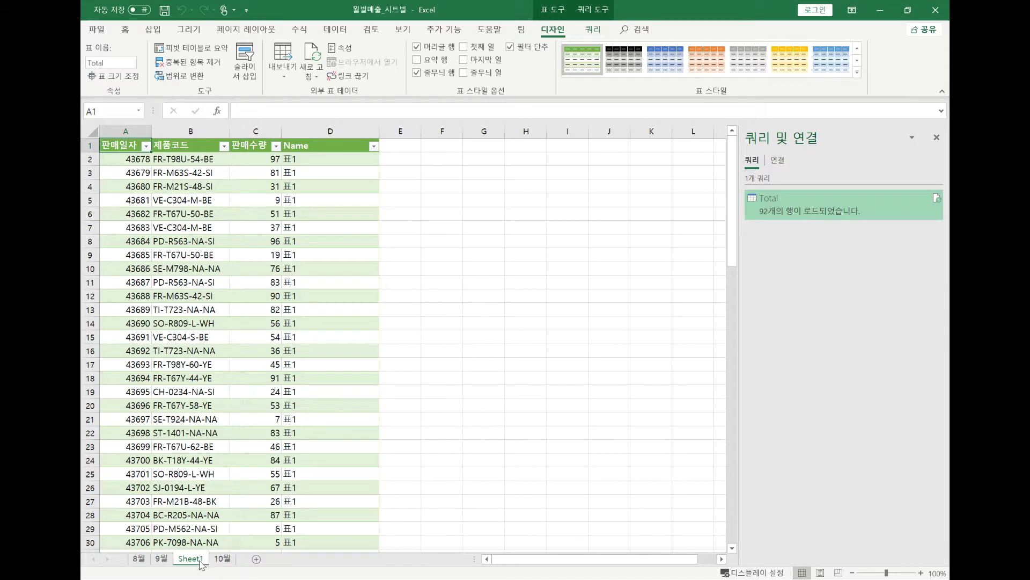
{"action": "left_click_drag", "start_coordinate": [199, 564], "coordinate": [134, 560]}
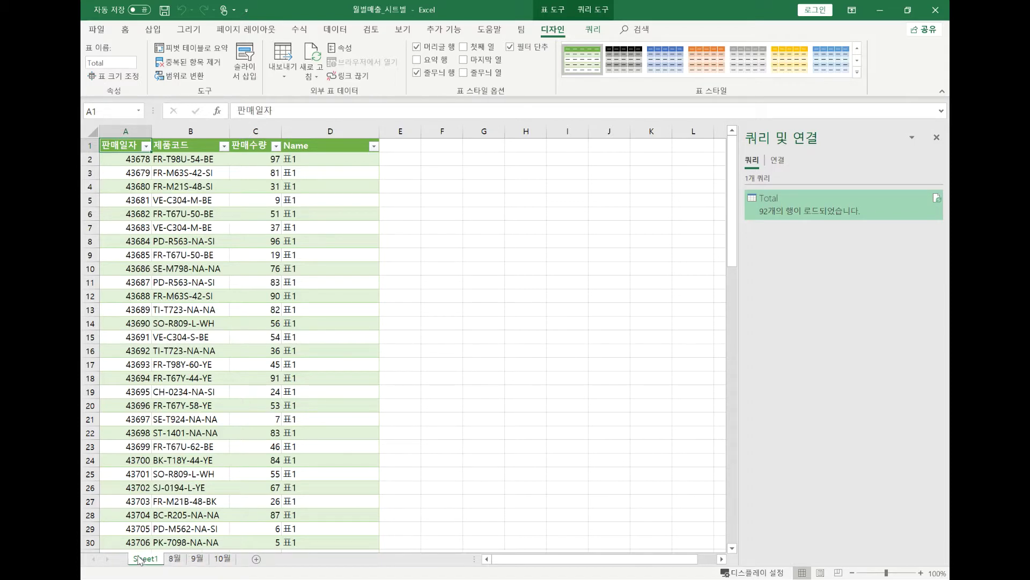
- Add a new sheet and copy A1:C8 of the 8월 sheet into it at cell A1
{"action": "left_click", "coordinate": [257, 560]}
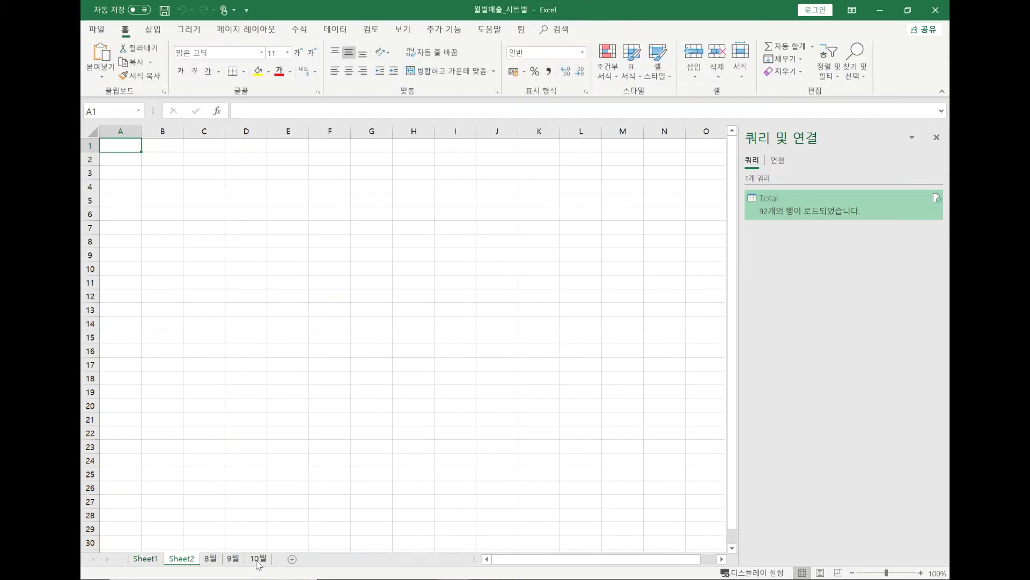
{"action": "left_click", "coordinate": [210, 559]}
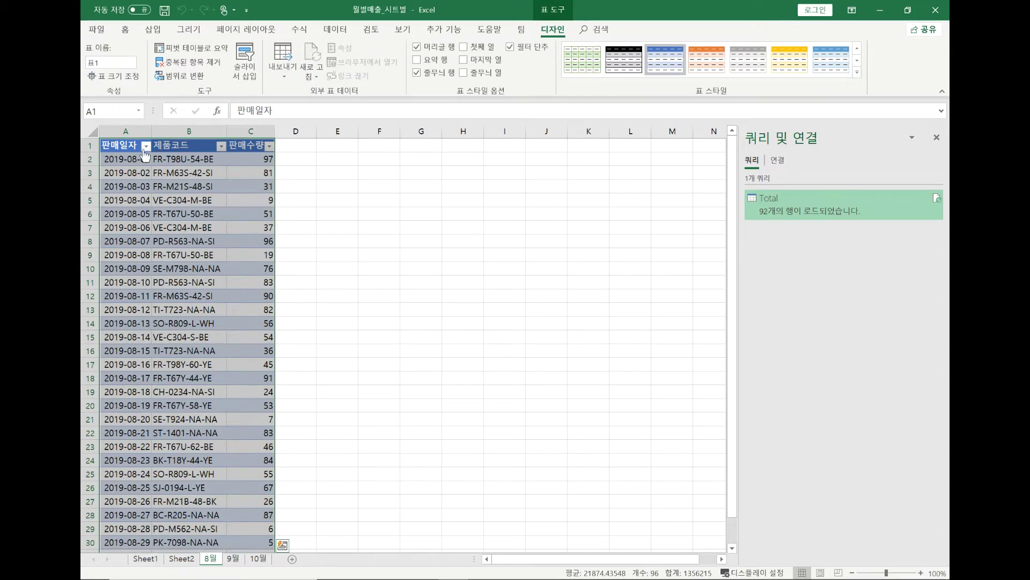
{"action": "left_click_drag", "start_coordinate": [129, 142], "coordinate": [261, 242]}
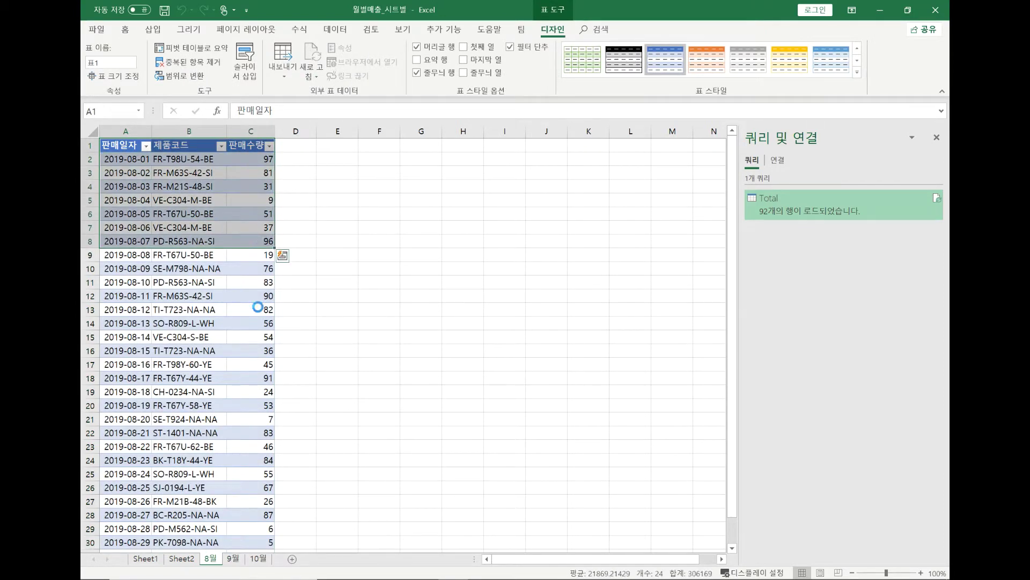
{"action": "key", "text": "ctrl+c"}
{"action": "left_click", "coordinate": [183, 559]}
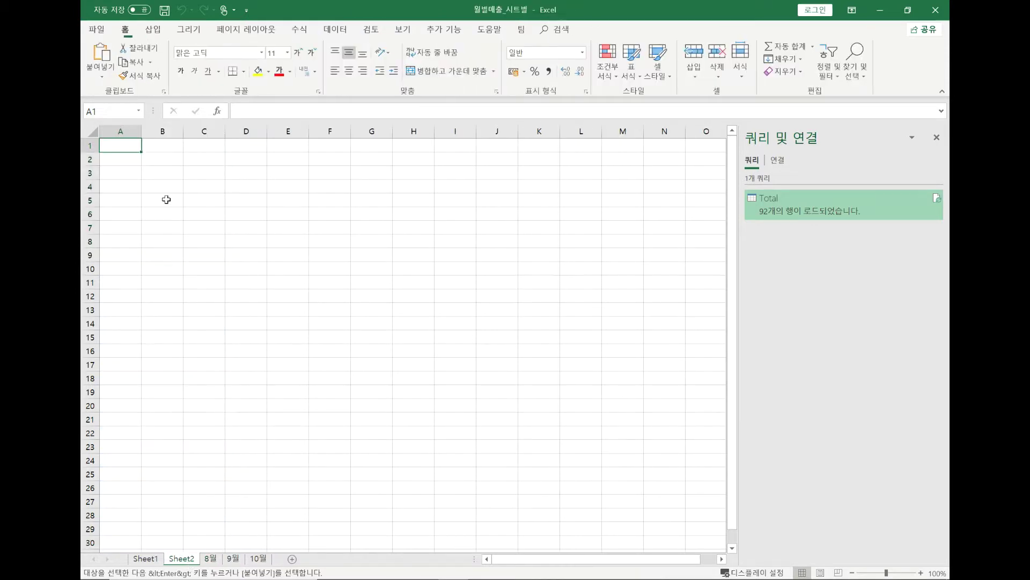
{"action": "key", "text": "ctrl+v"}
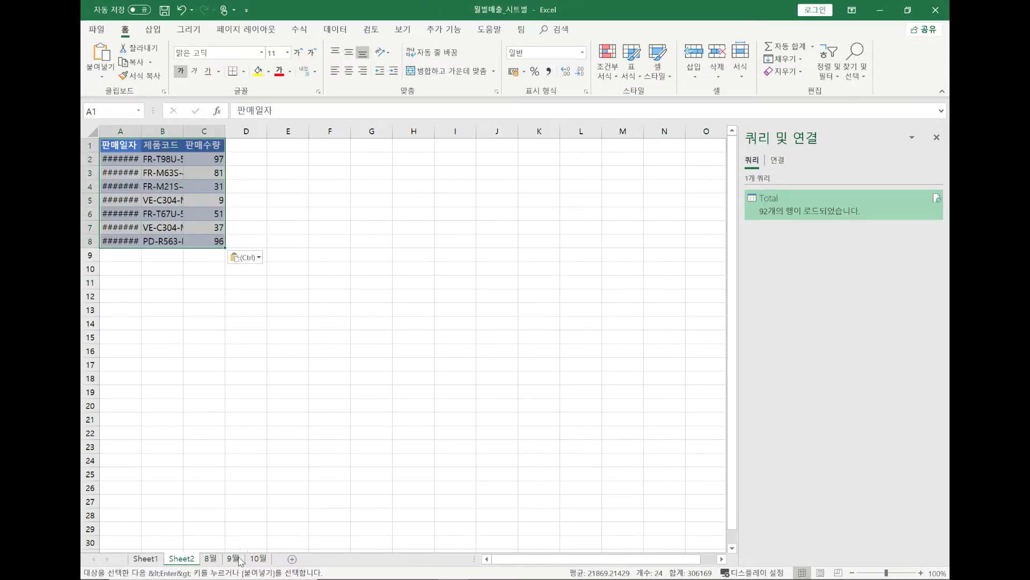
- Copy the 9월 rows for 2019-09-01 to 2019-09-18 into Sheet2 starting at cell A9
{"action": "left_click", "coordinate": [233, 559]}
{"action": "left_click_drag", "start_coordinate": [129, 159], "coordinate": [256, 388]}
{"action": "key", "text": "ctrl+c"}
{"action": "left_click", "coordinate": [181, 559]}
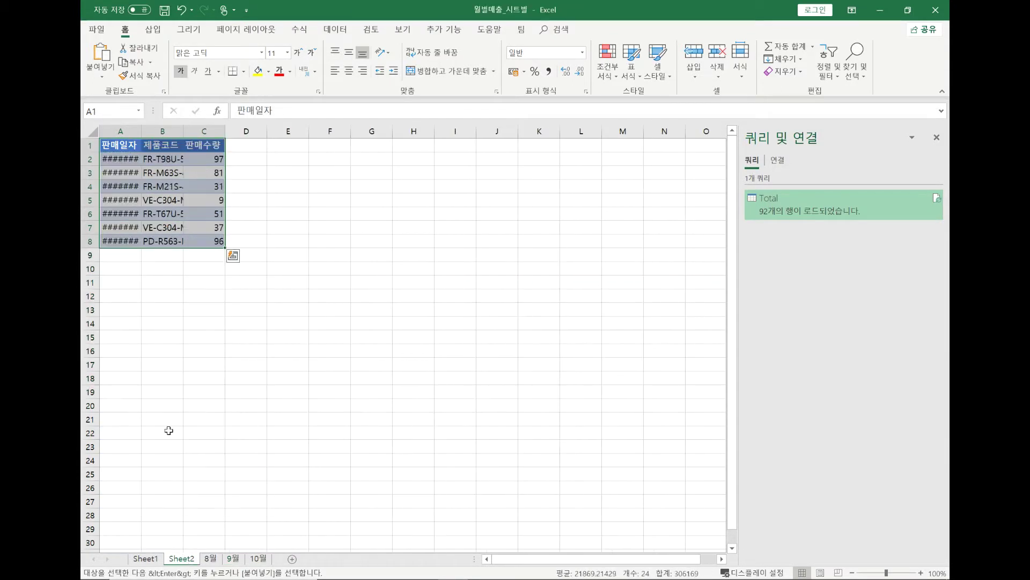
{"action": "left_click", "coordinate": [137, 257]}
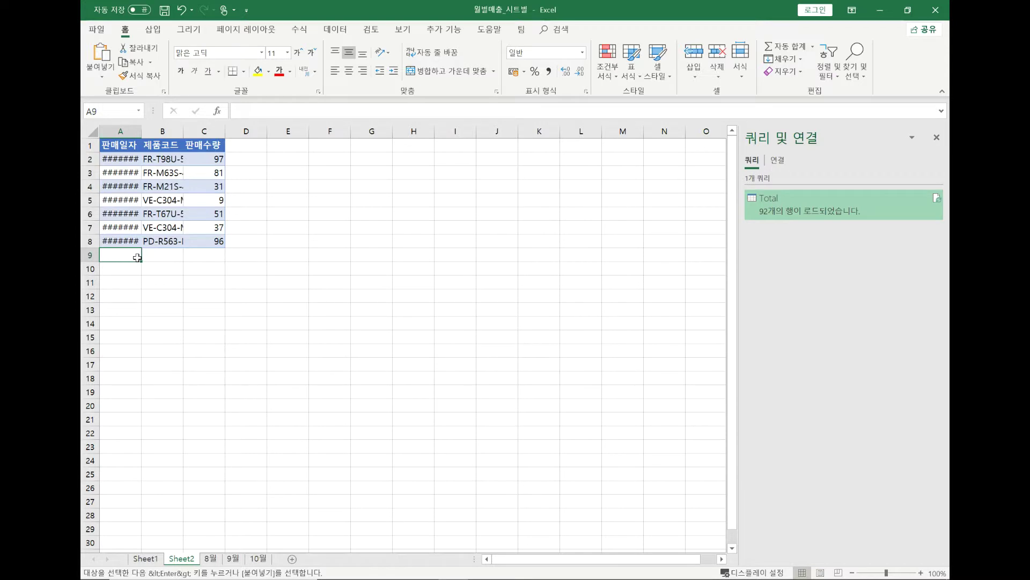
{"action": "key", "text": "ctrl+v"}
{"action": "left_click", "coordinate": [298, 320]}
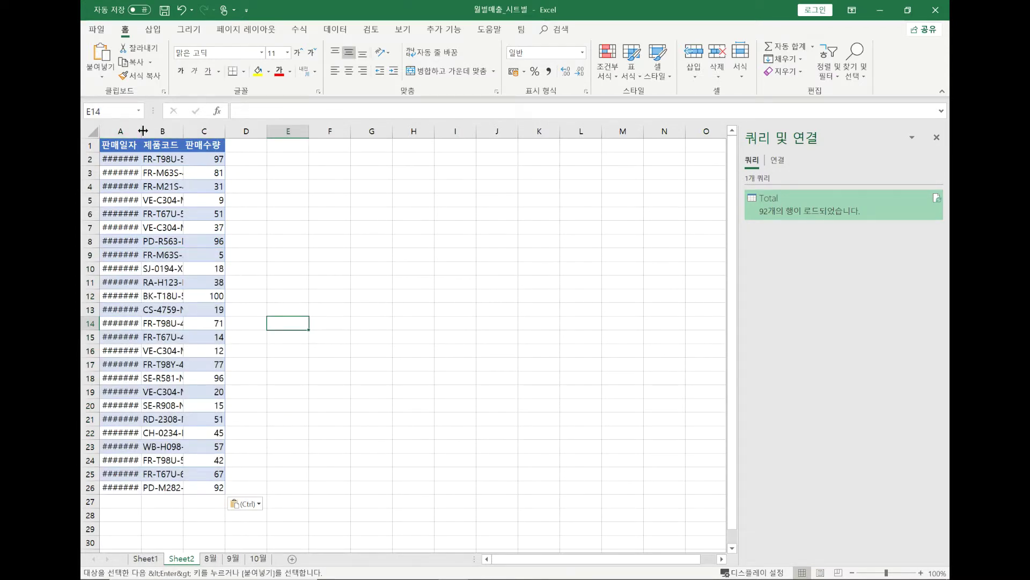
- Auto-fit column A of Sheet2 and convert A1:C26 into a table with headers
{"action": "double_click", "coordinate": [143, 131]}
{"action": "left_click", "coordinate": [191, 184]}
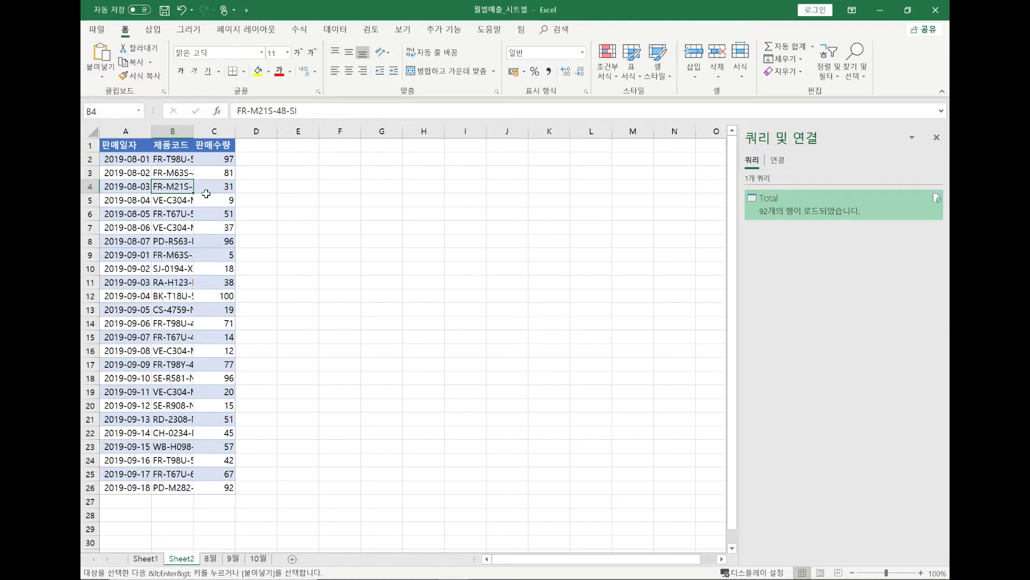
{"action": "key", "text": "ctrl+t"}
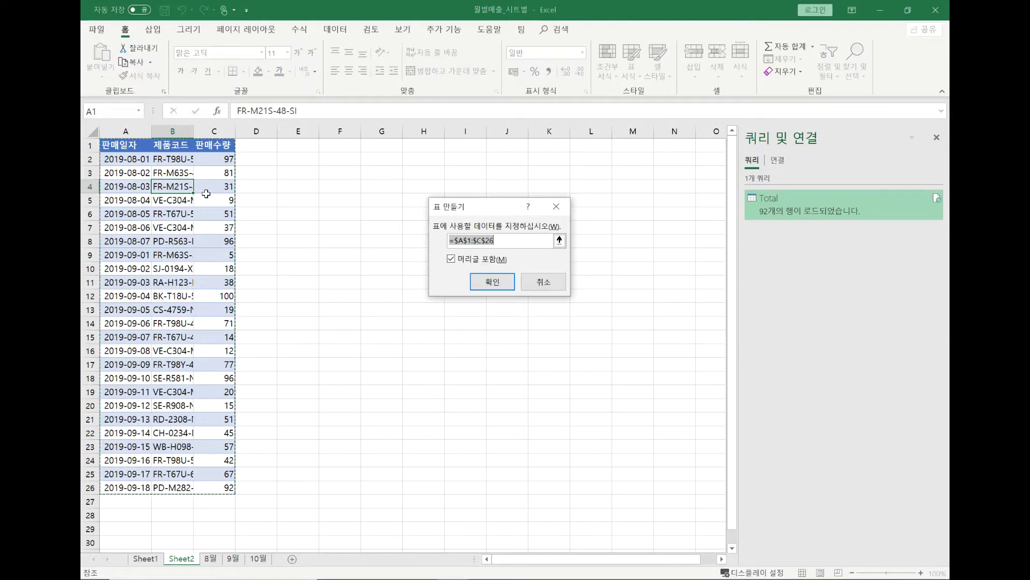
{"action": "left_click", "coordinate": [504, 281]}
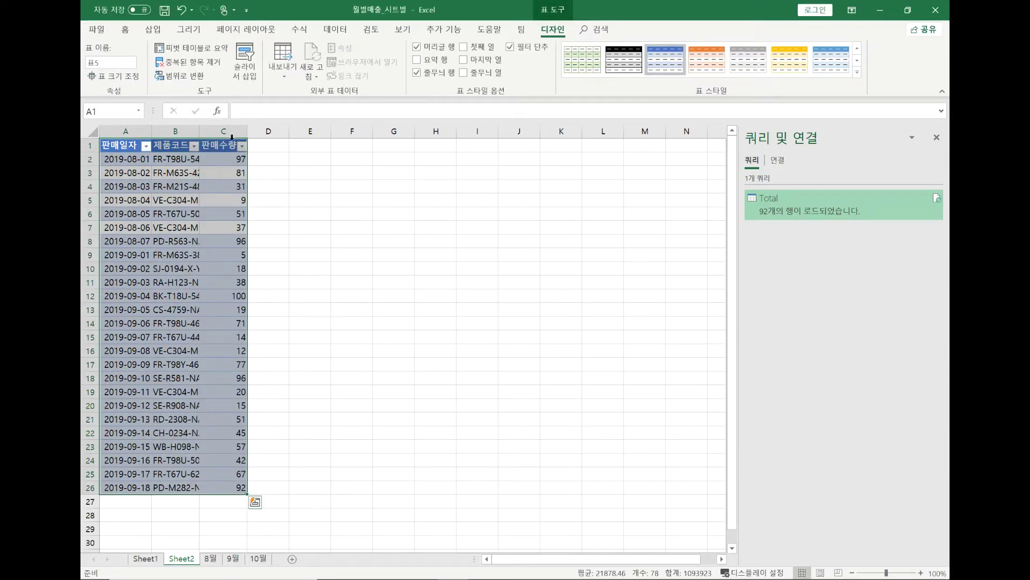
- Name the new table on Sheet2 매출11월
{"action": "left_click", "coordinate": [116, 63]}
{"action": "type", "text": "11"}
{"action": "key", "text": "BackSpace"}
{"action": "type", "text": "매추"}
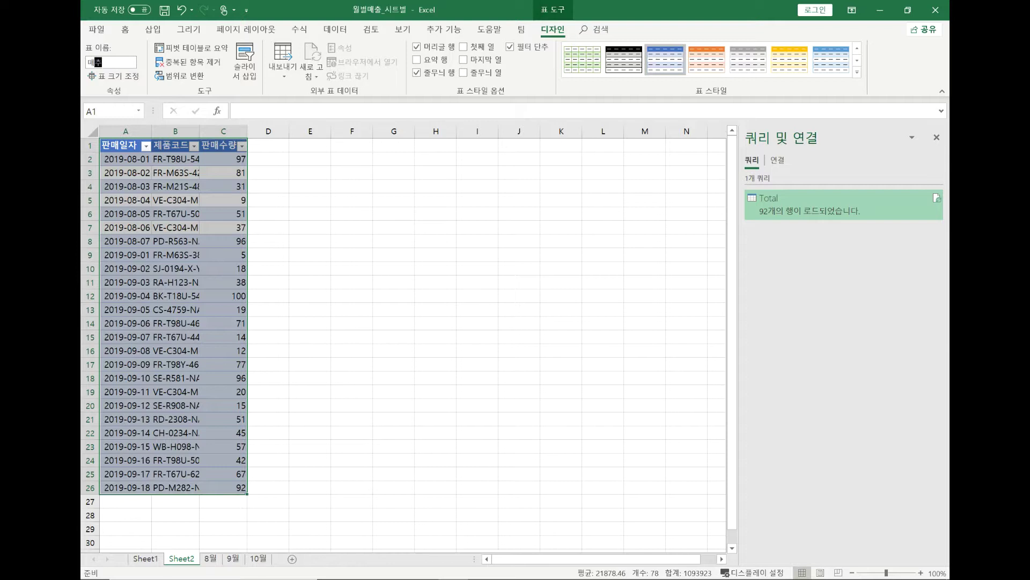
{"action": "type", "text": "11"}
{"action": "left_click", "coordinate": [369, 212]}
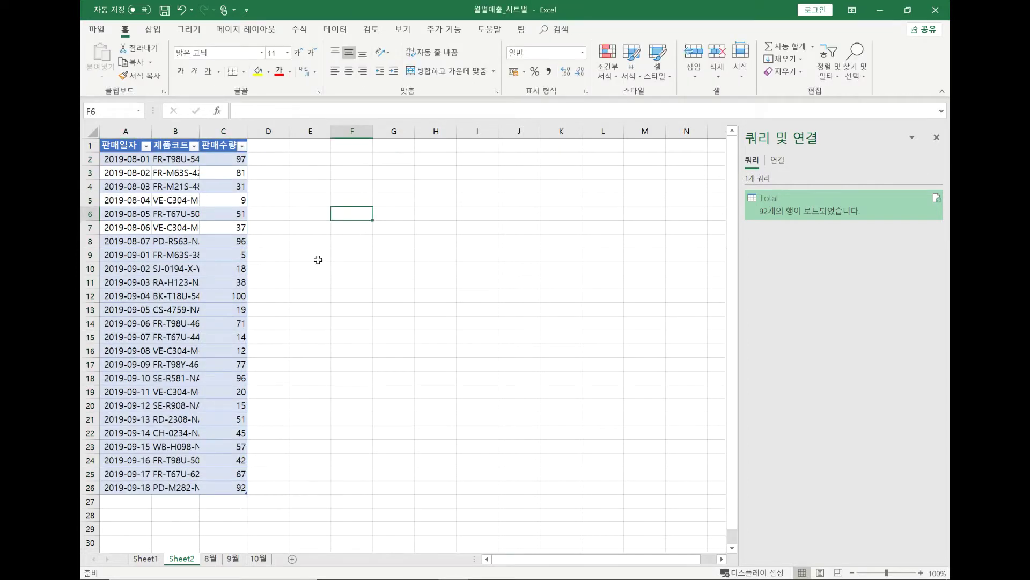
{"action": "left_click", "coordinate": [226, 270]}
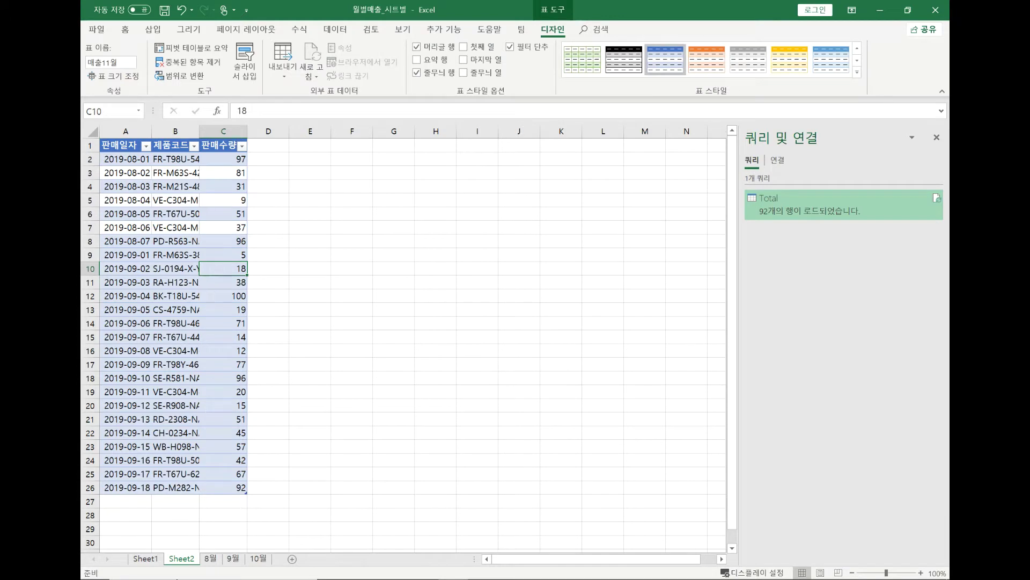
- Open the Total query of Sheet1 for editing and widen its preview columns
{"action": "left_click", "coordinate": [145, 560]}
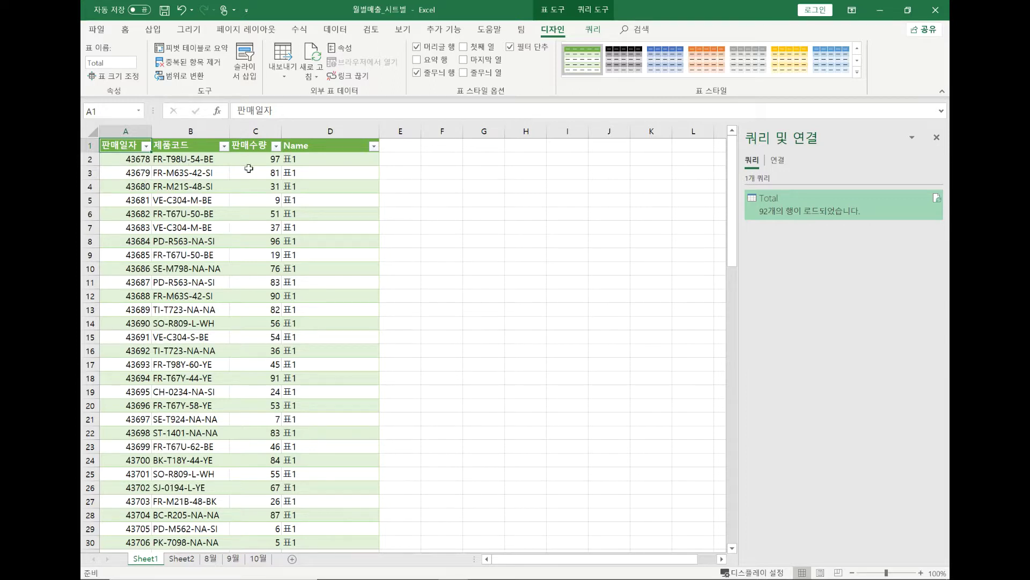
{"action": "left_click", "coordinate": [139, 161]}
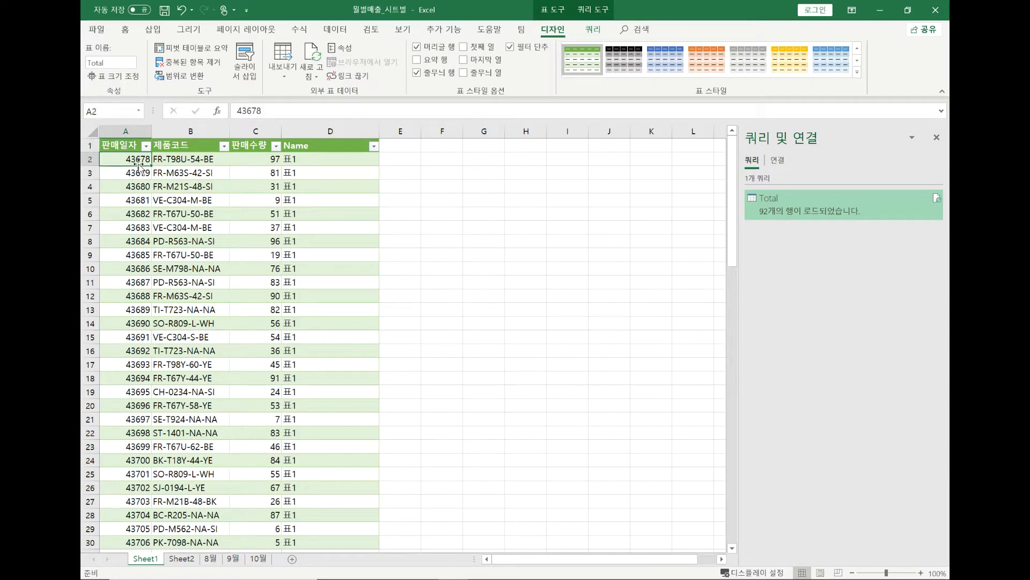
{"action": "left_click", "coordinate": [797, 208]}
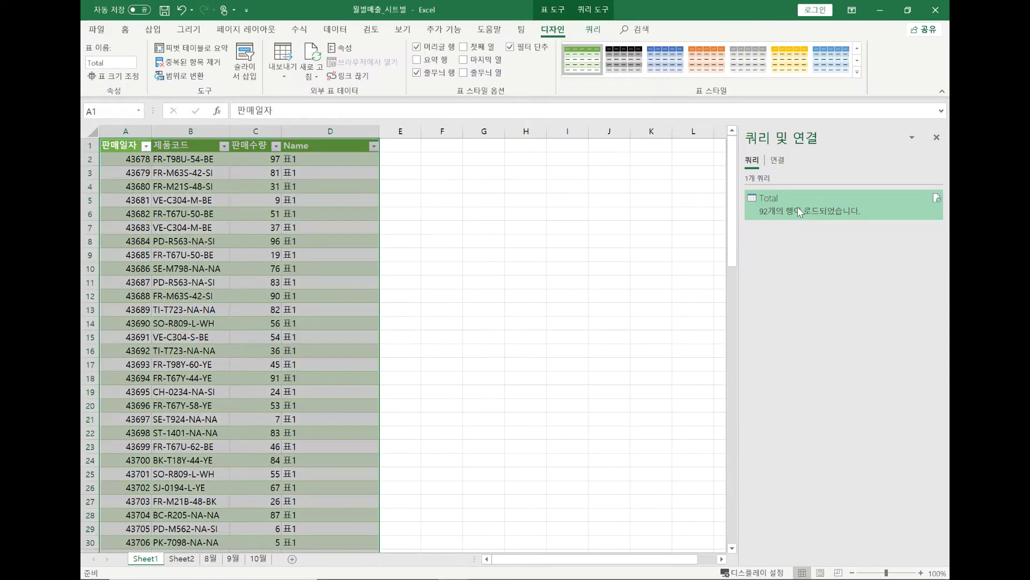
{"action": "double_click", "coordinate": [797, 207]}
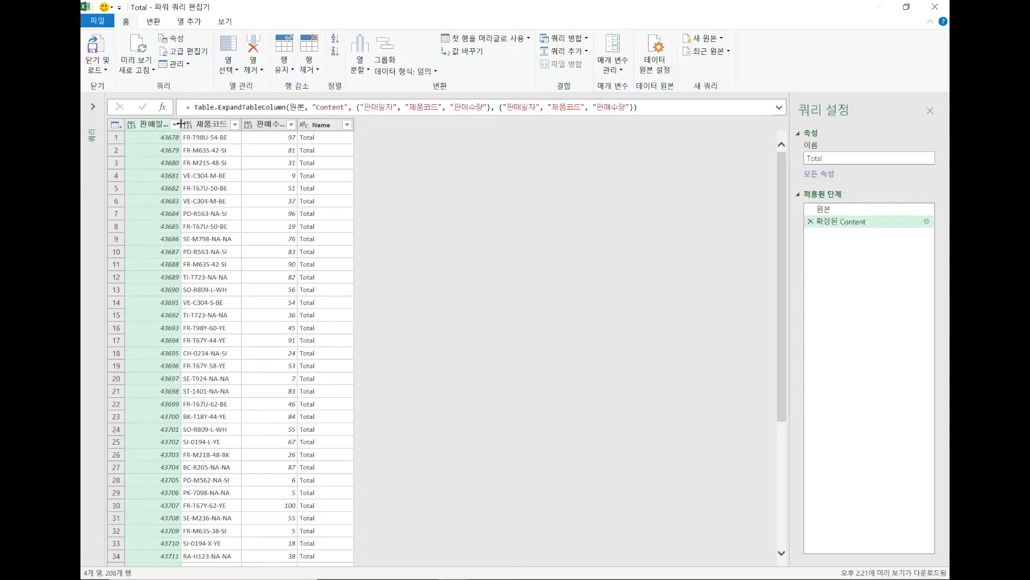
{"action": "left_click_drag", "start_coordinate": [180, 125], "coordinate": [384, 125]}
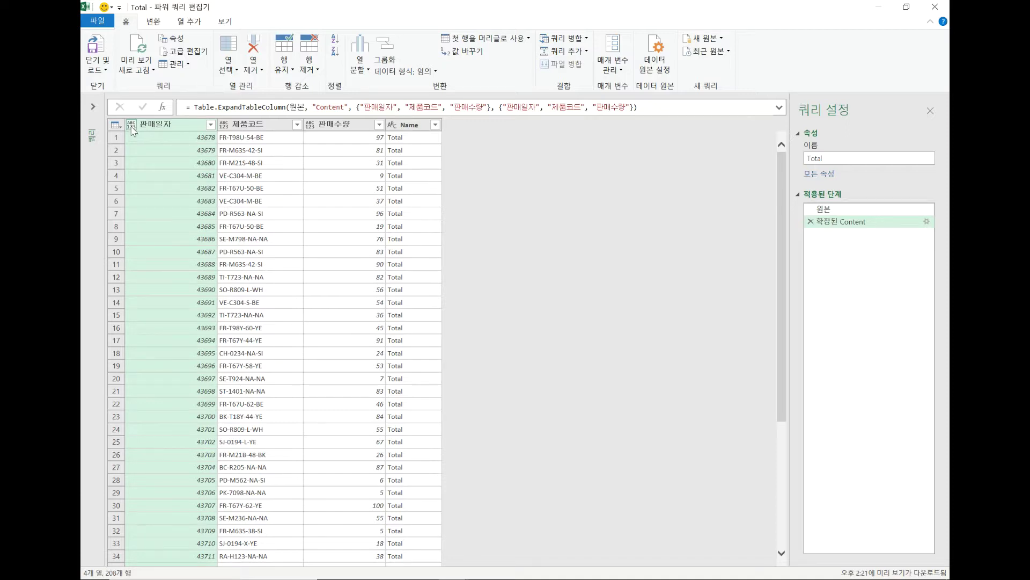
- Set the data types of 판매일자 to 날짜, 제품코드 to 텍스트 and 판매수량 to 정수, and load the query back into the workbook
{"action": "left_click", "coordinate": [131, 126]}
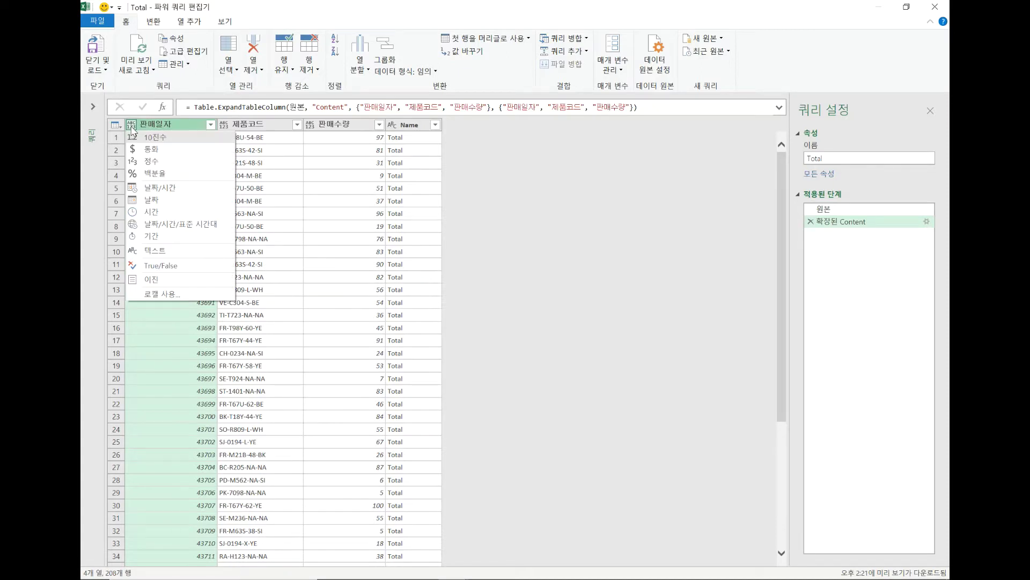
{"action": "left_click", "coordinate": [160, 200]}
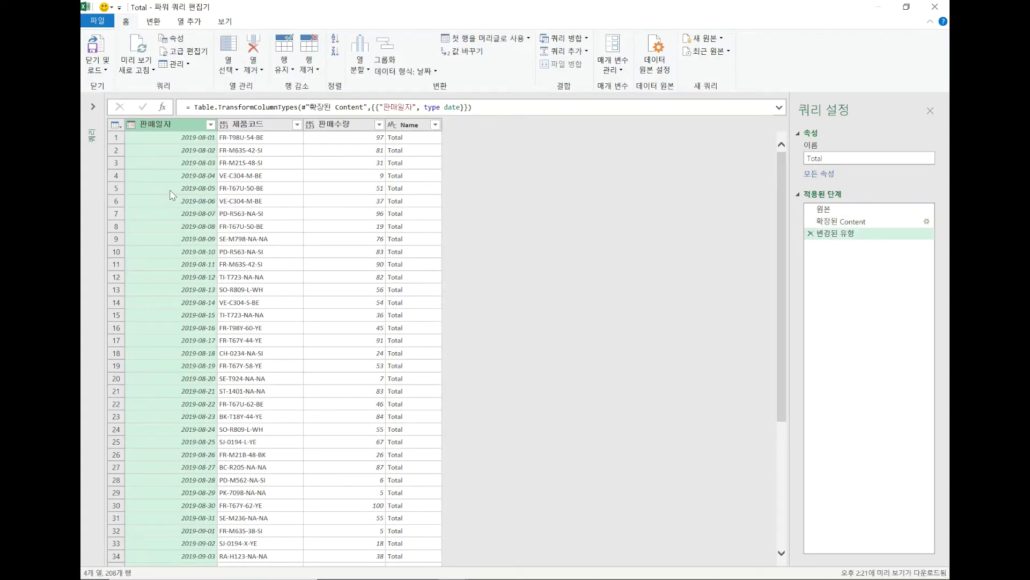
{"action": "left_click", "coordinate": [223, 125]}
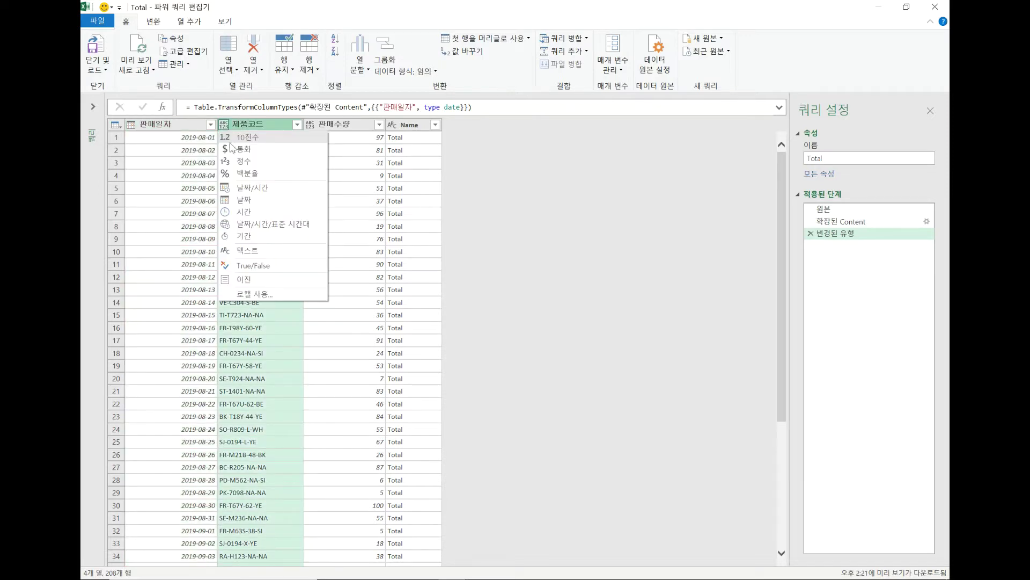
{"action": "left_click", "coordinate": [251, 251]}
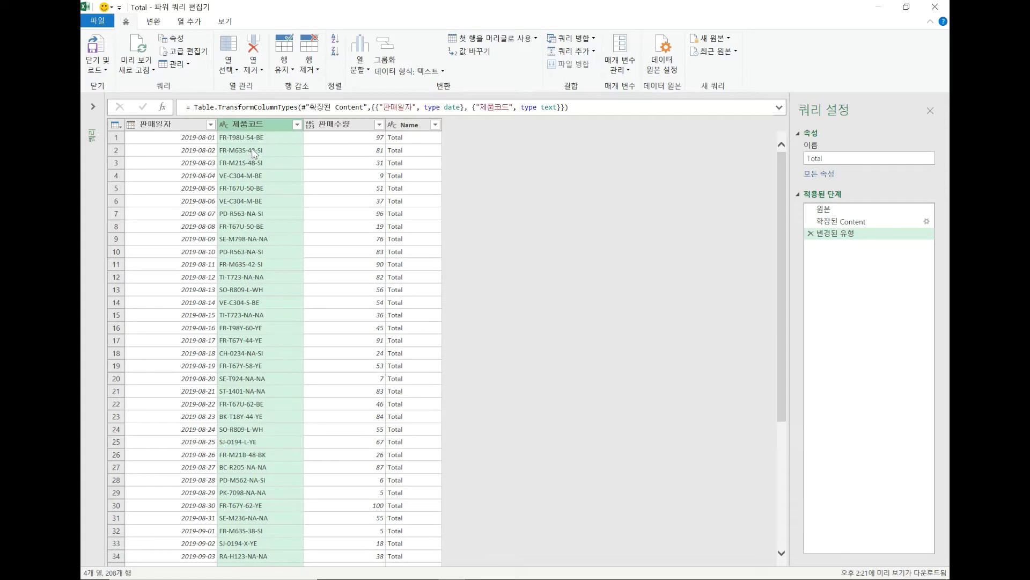
{"action": "left_click", "coordinate": [314, 131]}
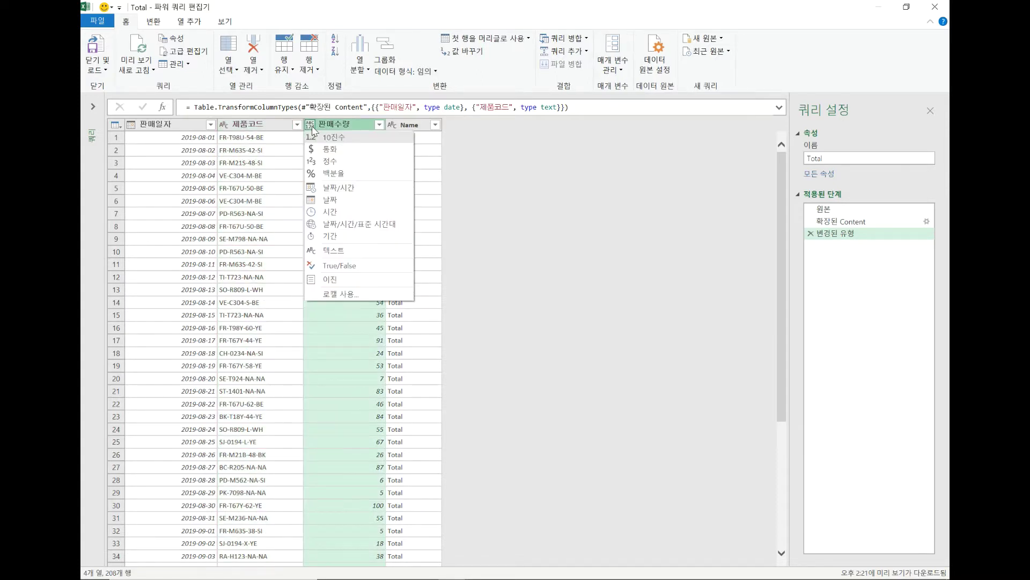
{"action": "left_click", "coordinate": [328, 164]}
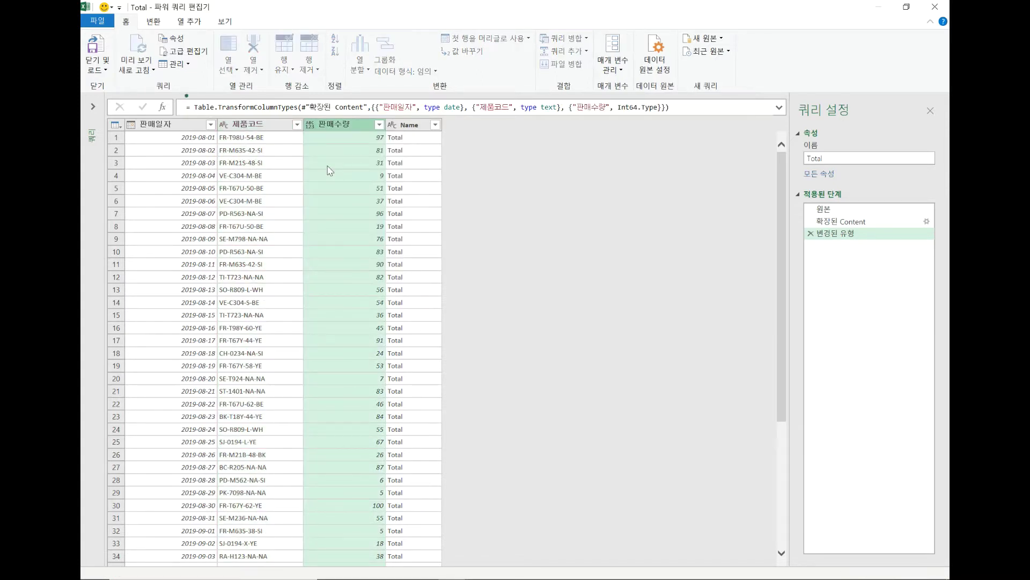
{"action": "left_click", "coordinate": [97, 66]}
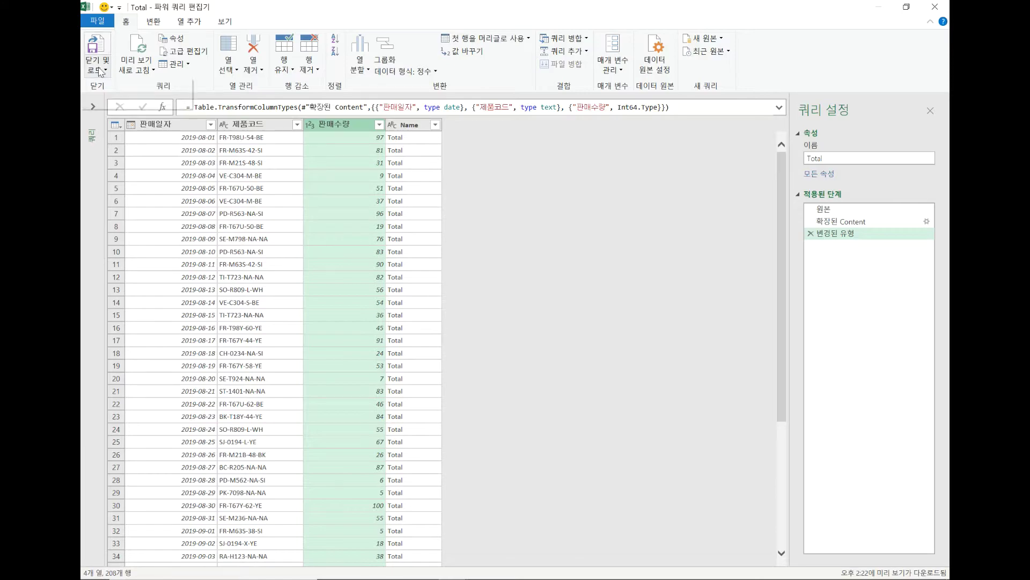
{"action": "left_click", "coordinate": [107, 88]}
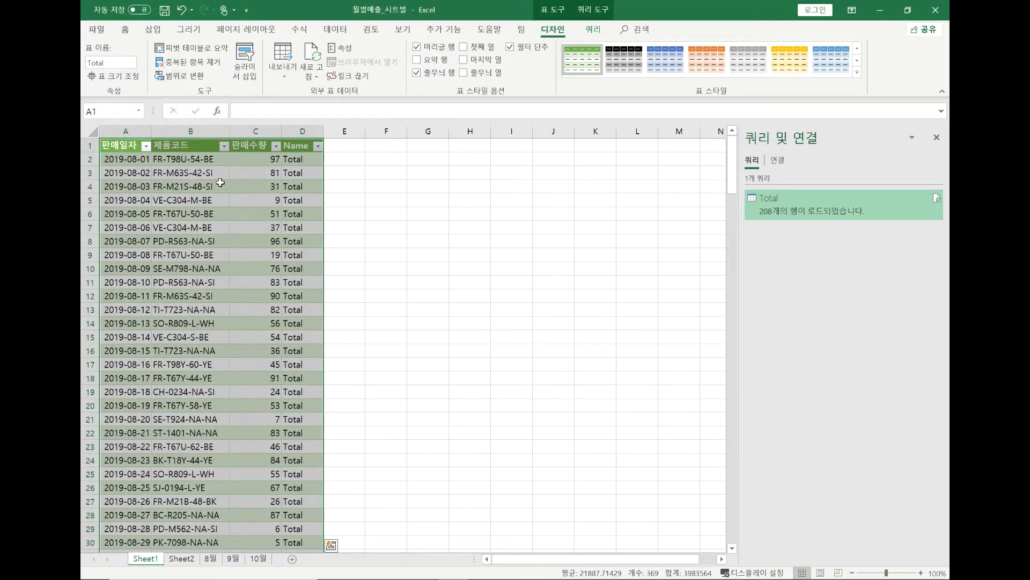
- Review the reloaded Total table on Sheet1, checking the columns and the source table in the Name column down the rows
{"action": "left_click", "coordinate": [143, 174]}
{"action": "left_click", "coordinate": [187, 179]}
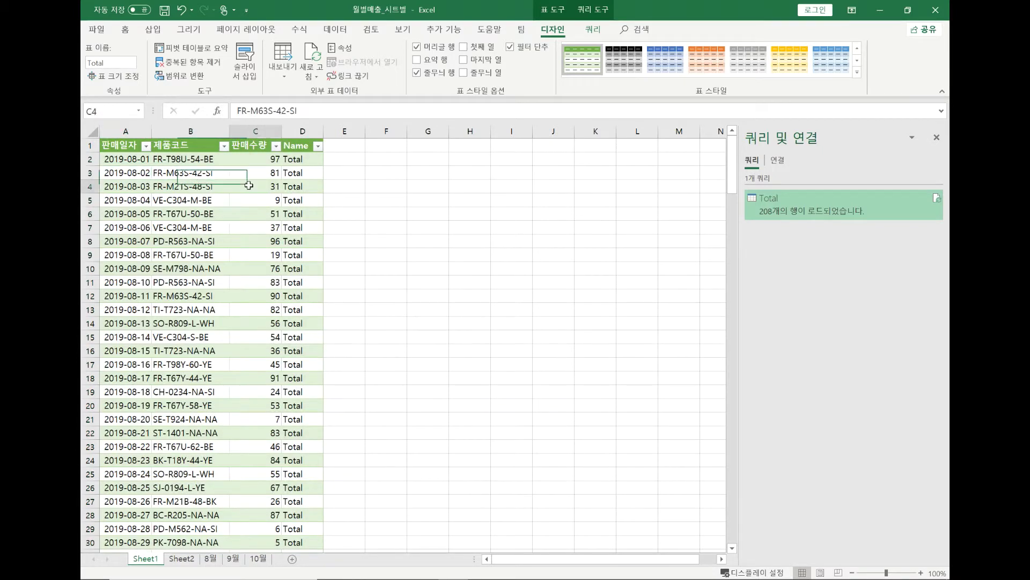
{"action": "left_click", "coordinate": [250, 185]}
{"action": "left_click", "coordinate": [294, 188]}
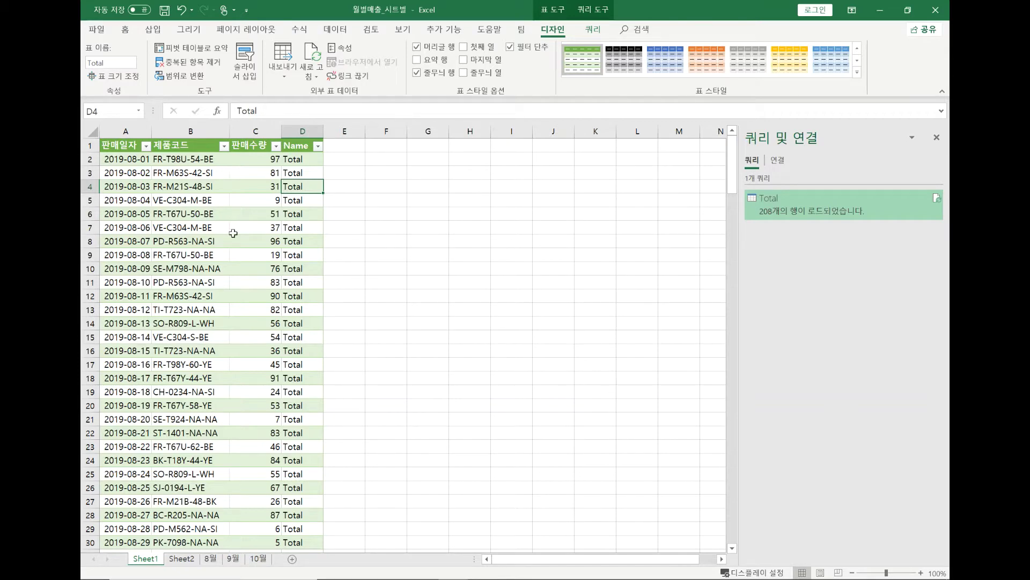
{"action": "scroll", "coordinate": [256, 322], "scroll_direction": "down", "scroll_amount": 1}
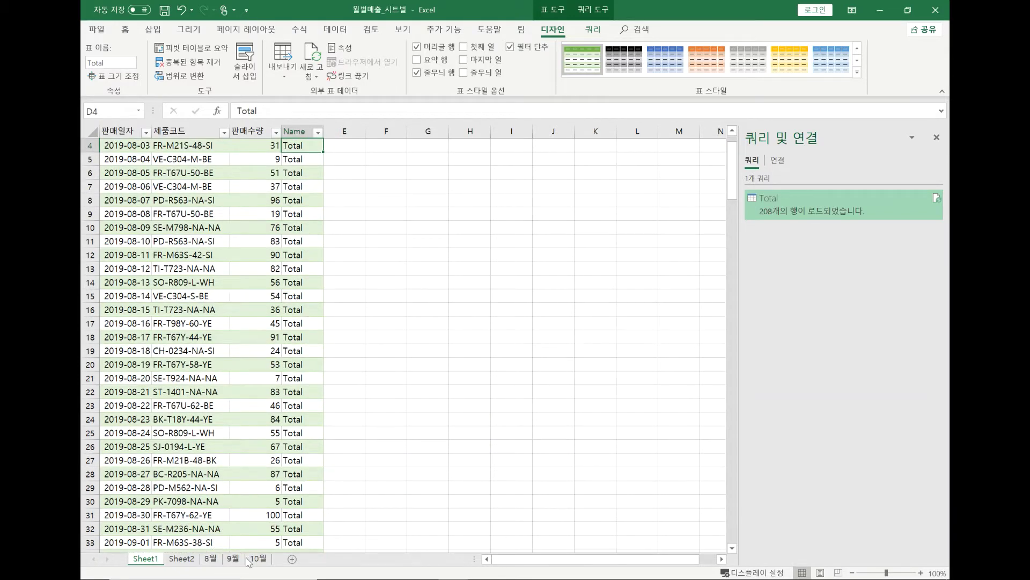
{"action": "scroll", "coordinate": [300, 243], "scroll_direction": "down", "scroll_amount": 10}
{"action": "scroll", "coordinate": [300, 243], "scroll_direction": "down", "scroll_amount": 16}
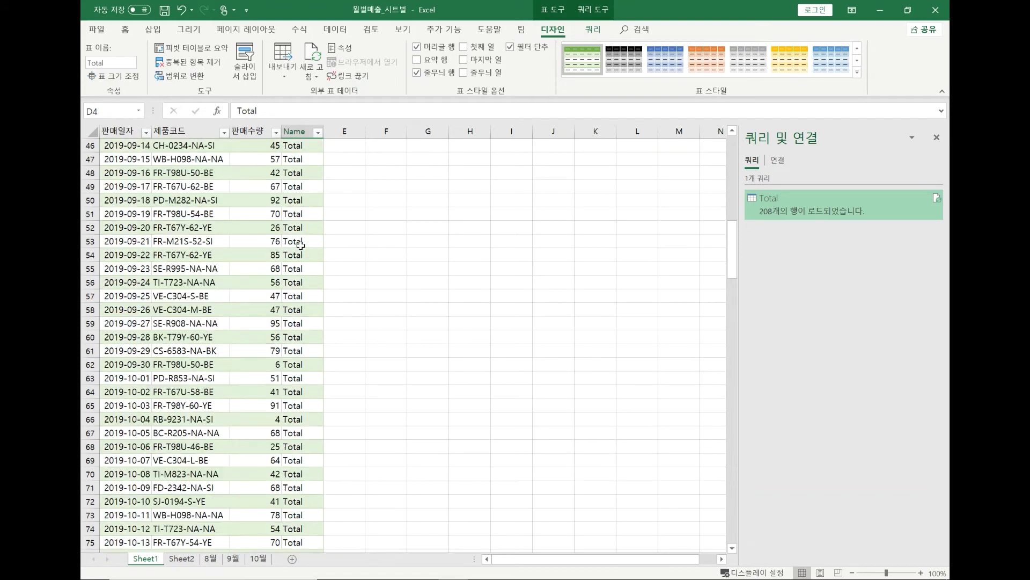
{"action": "scroll", "coordinate": [301, 249], "scroll_direction": "down", "scroll_amount": 6}
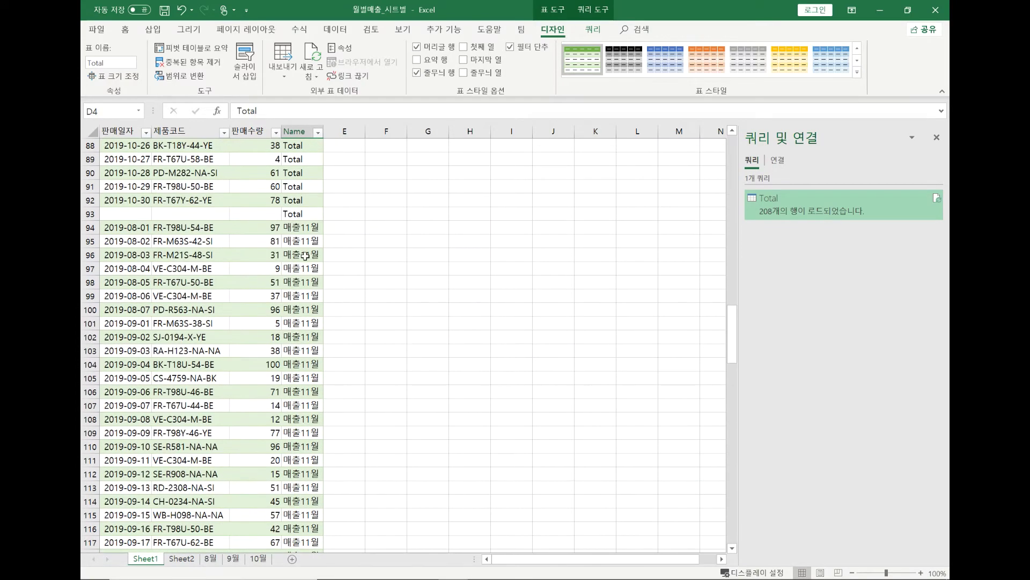
- Examine the Name column through the last row of the Total table to see which source tables its rows come from
{"action": "scroll", "coordinate": [306, 246], "scroll_direction": "down", "scroll_amount": 5}
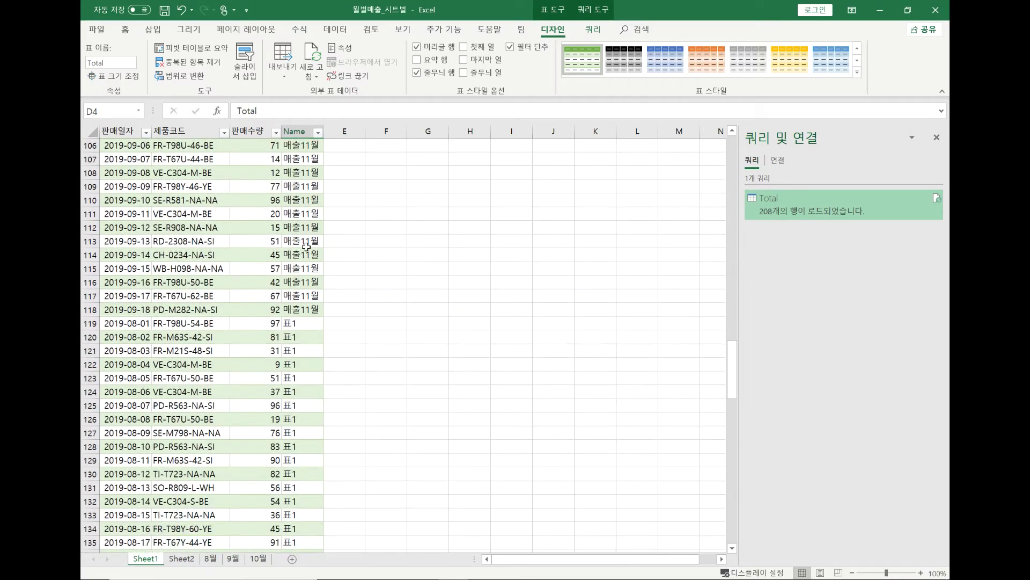
{"action": "scroll", "coordinate": [304, 260], "scroll_direction": "down", "scroll_amount": 12}
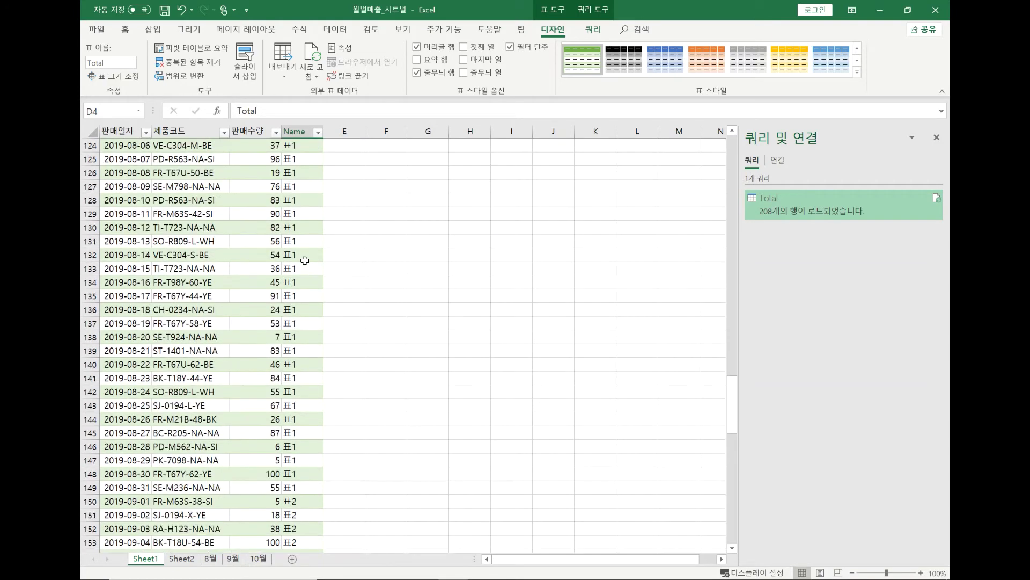
{"action": "scroll", "coordinate": [304, 262], "scroll_direction": "down", "scroll_amount": 13}
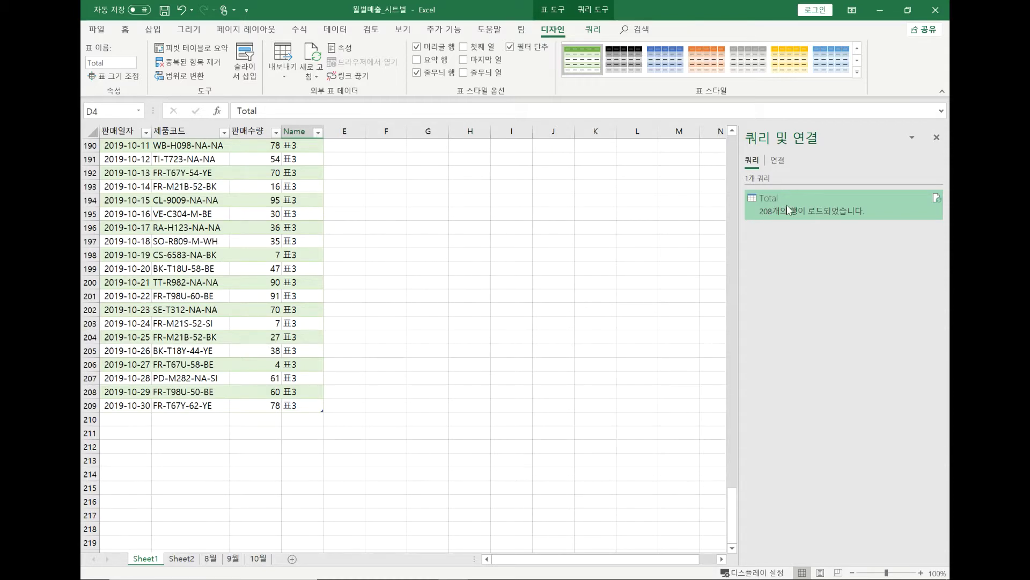
{"action": "scroll", "coordinate": [314, 180], "scroll_direction": "up", "scroll_amount": 20}
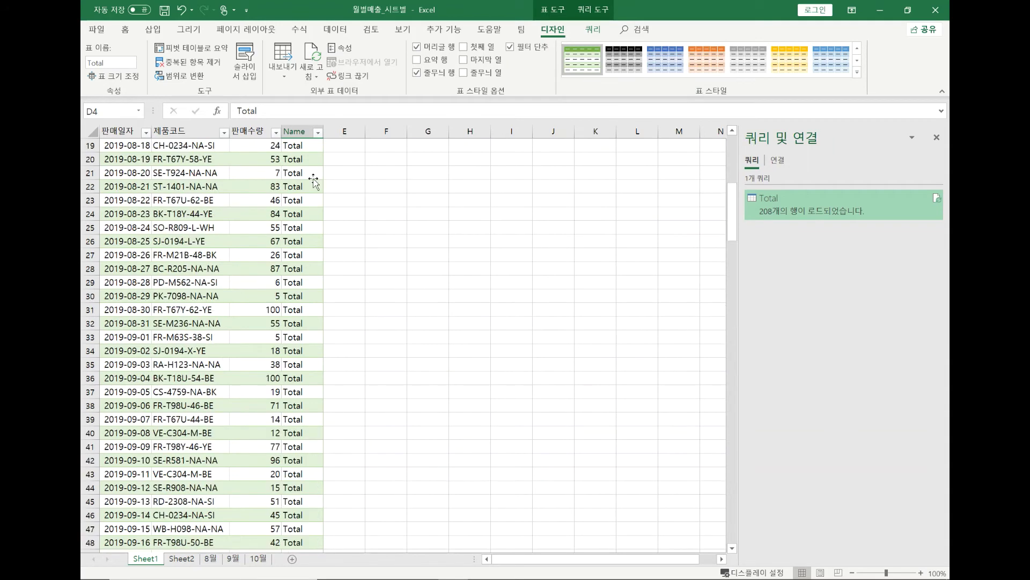
{"action": "scroll", "coordinate": [314, 181], "scroll_direction": "up", "scroll_amount": 6}
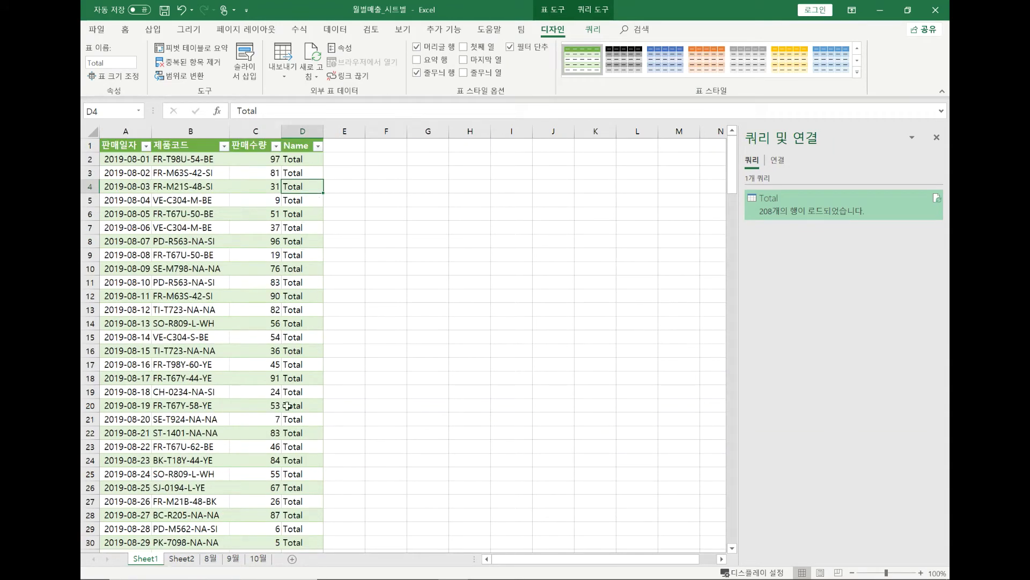
{"action": "scroll", "coordinate": [279, 410], "scroll_direction": "down", "scroll_amount": 4}
{"action": "scroll", "coordinate": [283, 398], "scroll_direction": "down", "scroll_amount": 13}
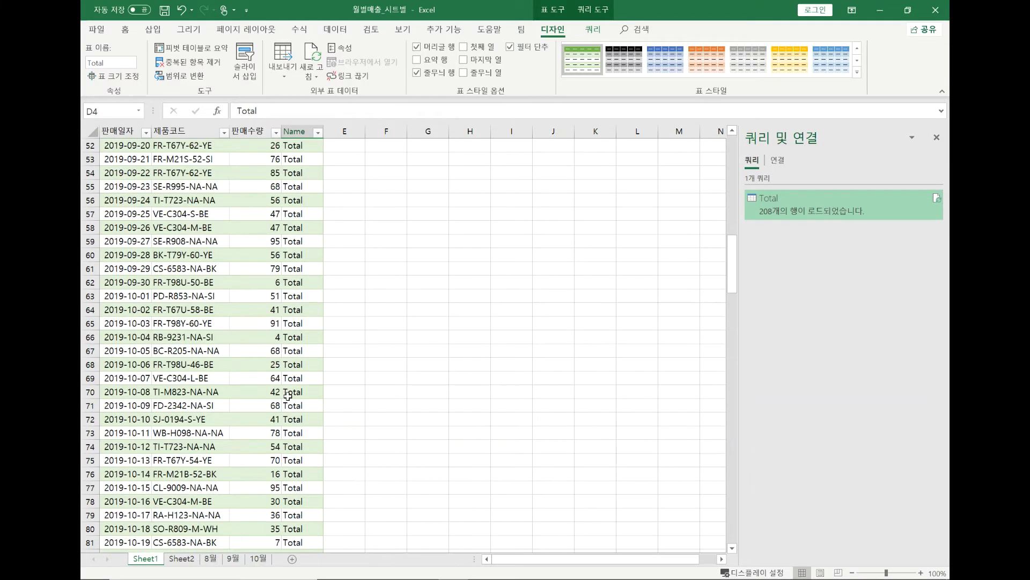
{"action": "scroll", "coordinate": [288, 396], "scroll_direction": "down", "scroll_amount": 12}
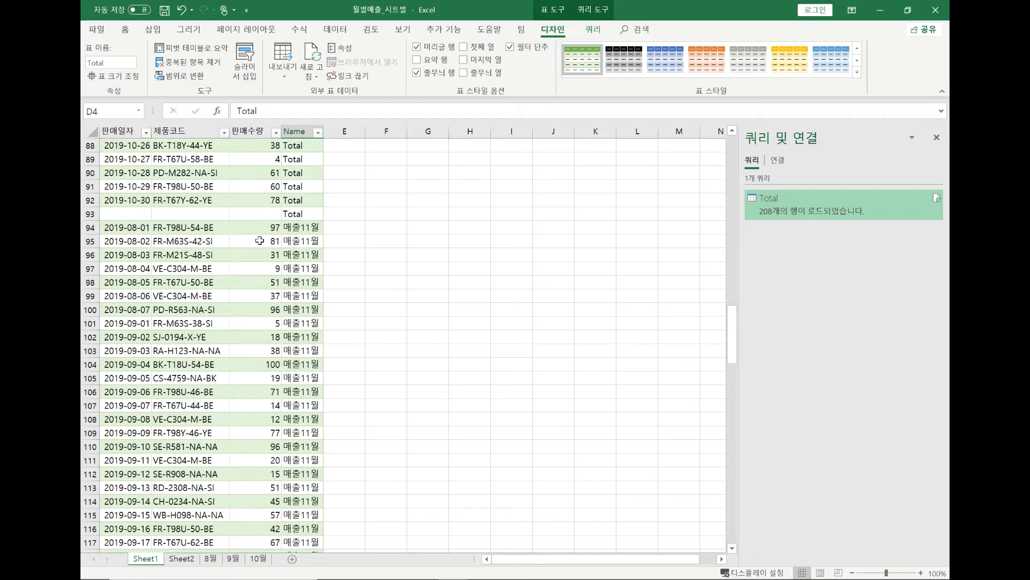
- Open the Total query for editing, show the query list, and inspect the table names listed in its 원본 step
{"action": "left_click", "coordinate": [816, 210]}
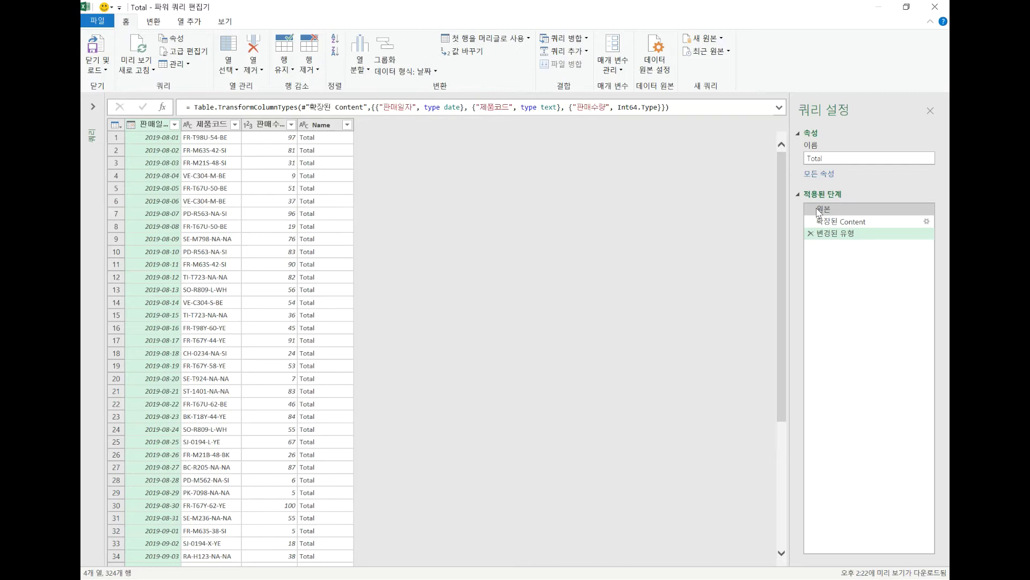
{"action": "left_click", "coordinate": [93, 107]}
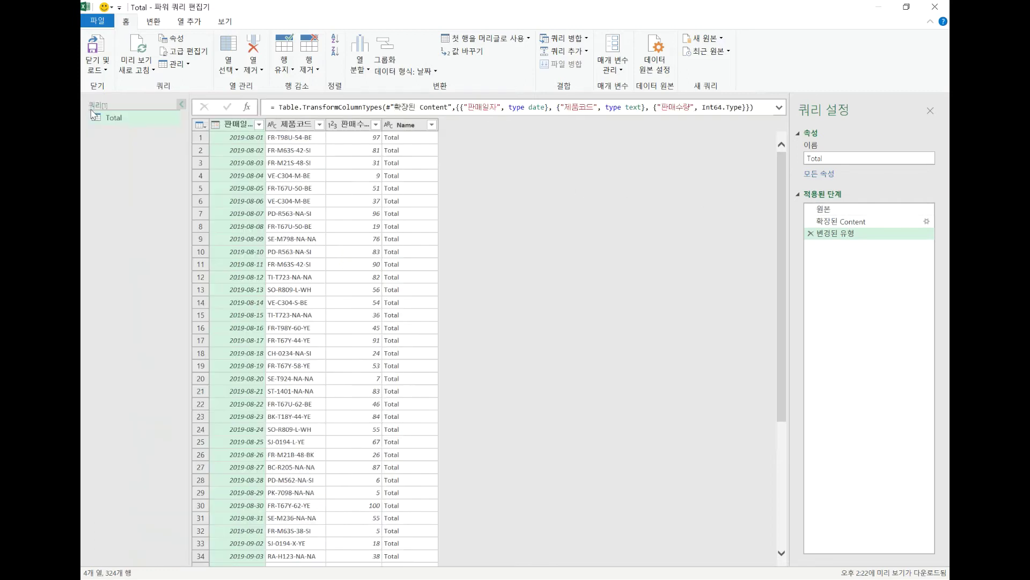
{"action": "left_click", "coordinate": [826, 209]}
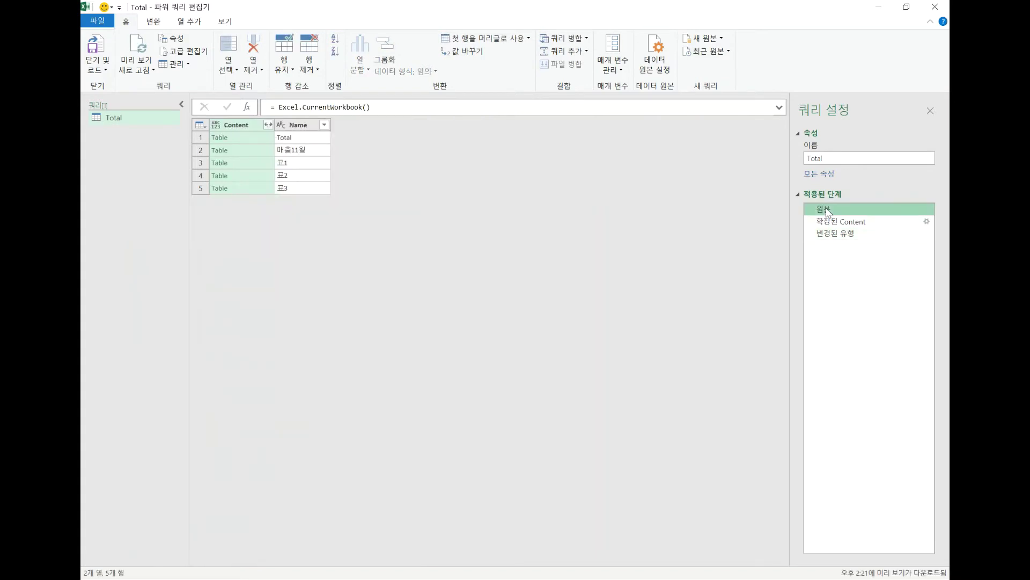
{"action": "left_click", "coordinate": [309, 140]}
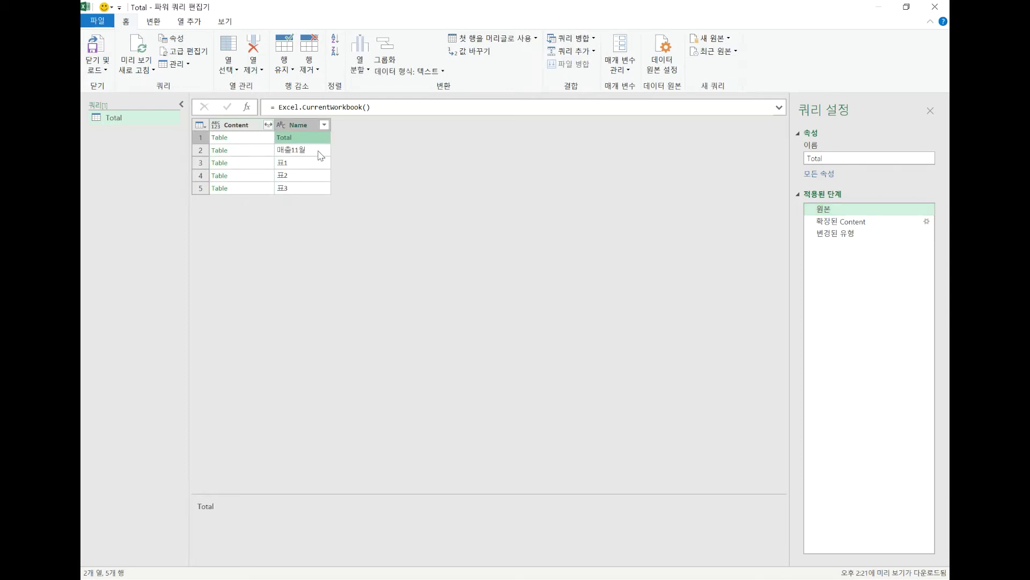
{"action": "left_click", "coordinate": [321, 153]}
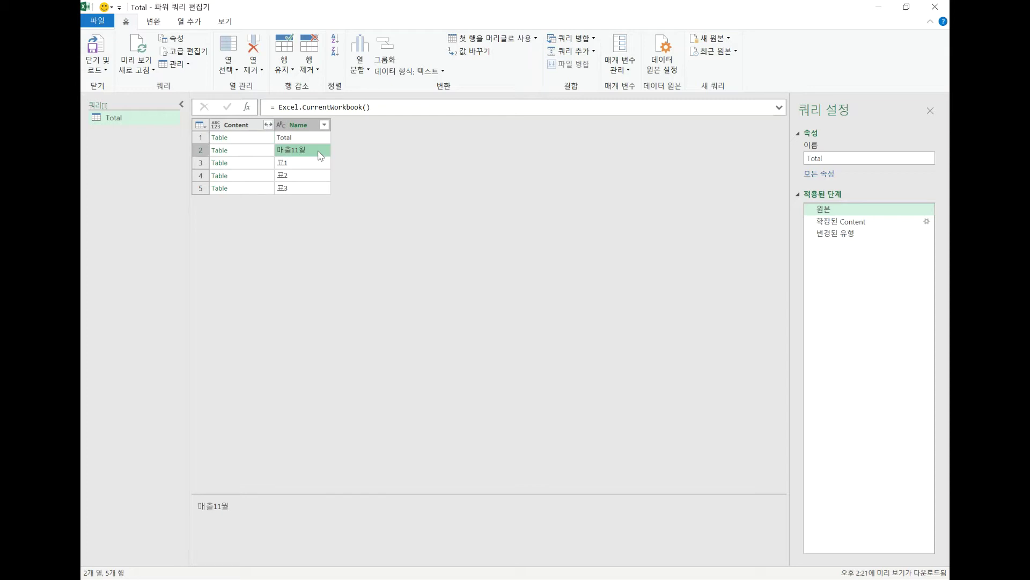
{"action": "left_click", "coordinate": [324, 164]}
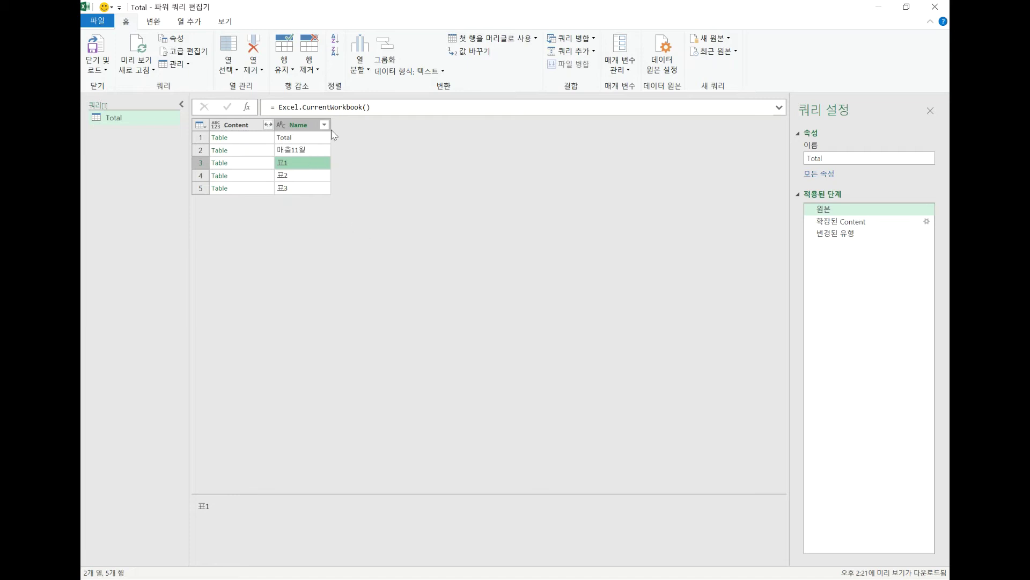
- Filter the Name column right after the 원본 step to exclude the Total table
{"action": "left_click", "coordinate": [875, 211]}
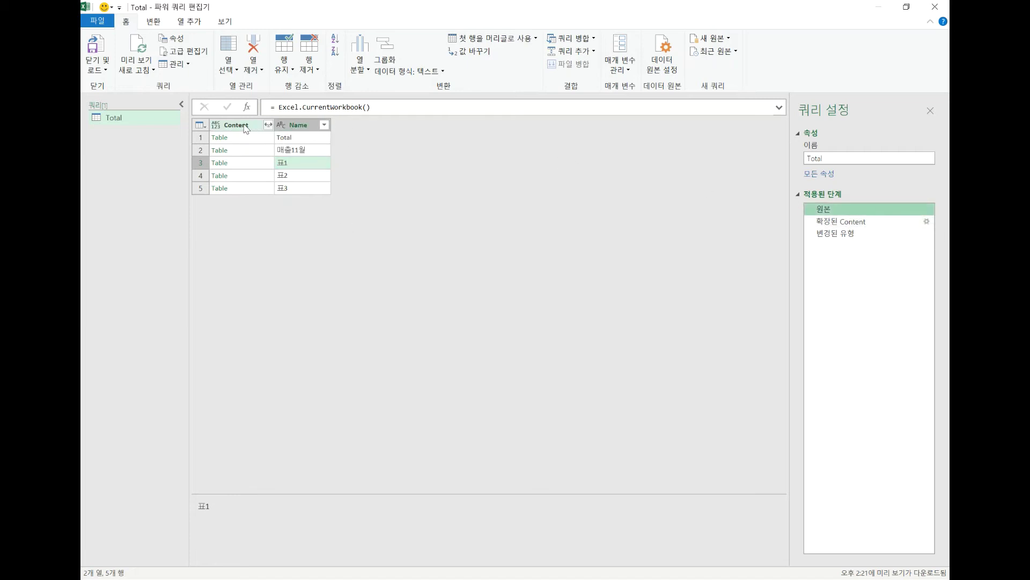
{"action": "left_click", "coordinate": [324, 125]}
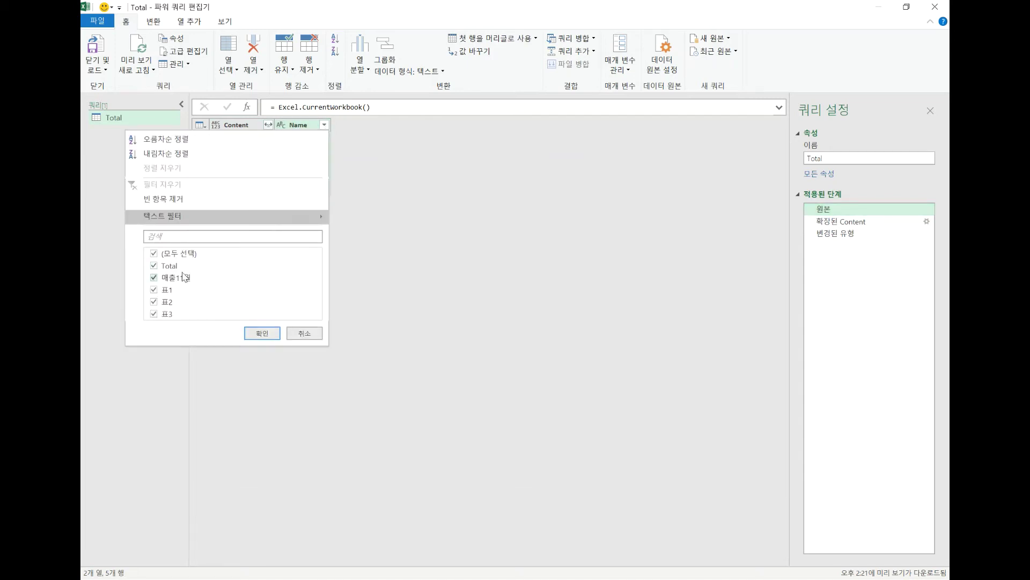
{"action": "left_click", "coordinate": [154, 267]}
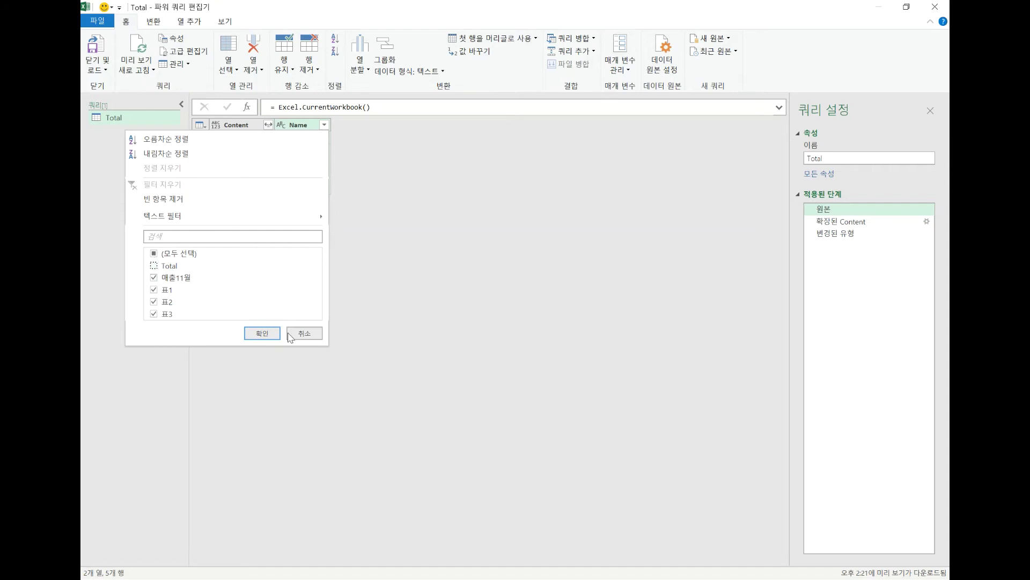
{"action": "left_click", "coordinate": [263, 334]}
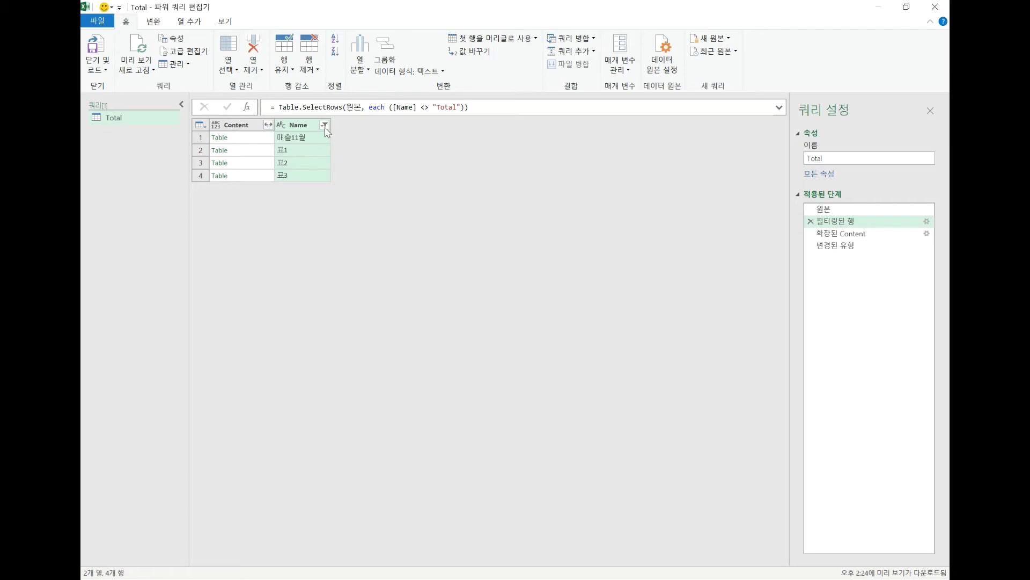
- Check the query's applied steps from 원본 through 변경된 유형, and load the query back into the workbook
{"action": "left_click", "coordinate": [831, 223]}
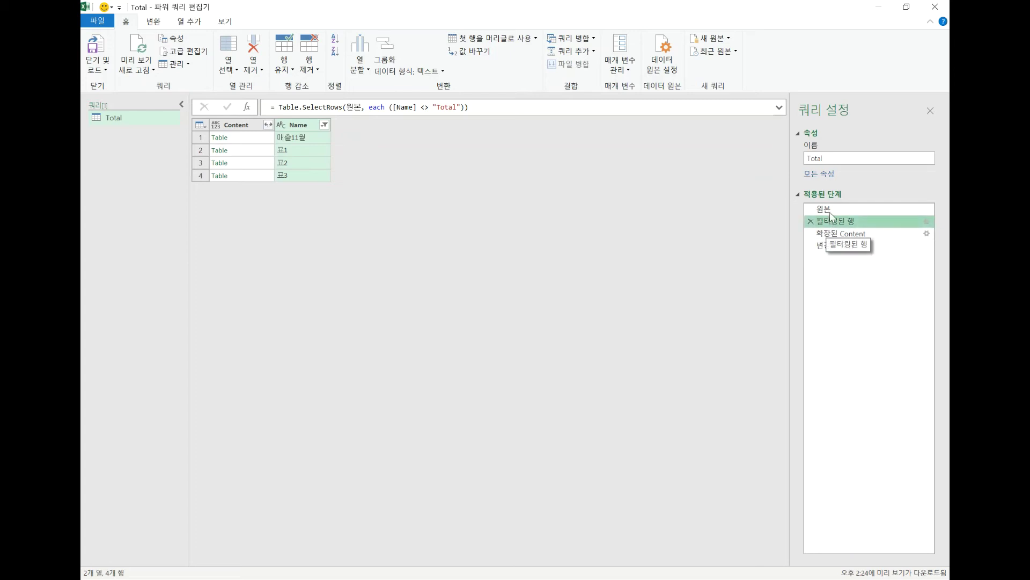
{"action": "left_click", "coordinate": [828, 210]}
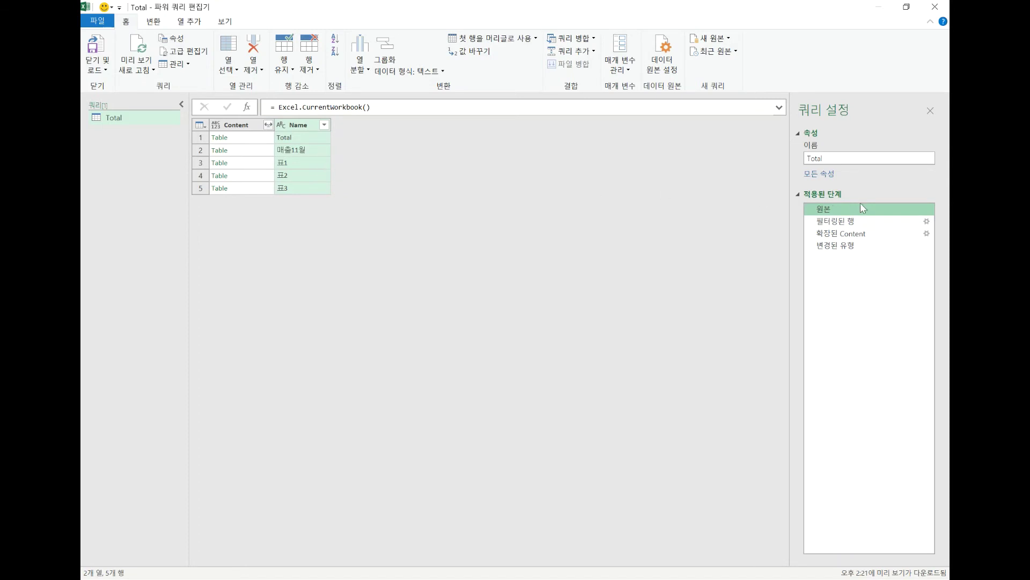
{"action": "left_click", "coordinate": [856, 221]}
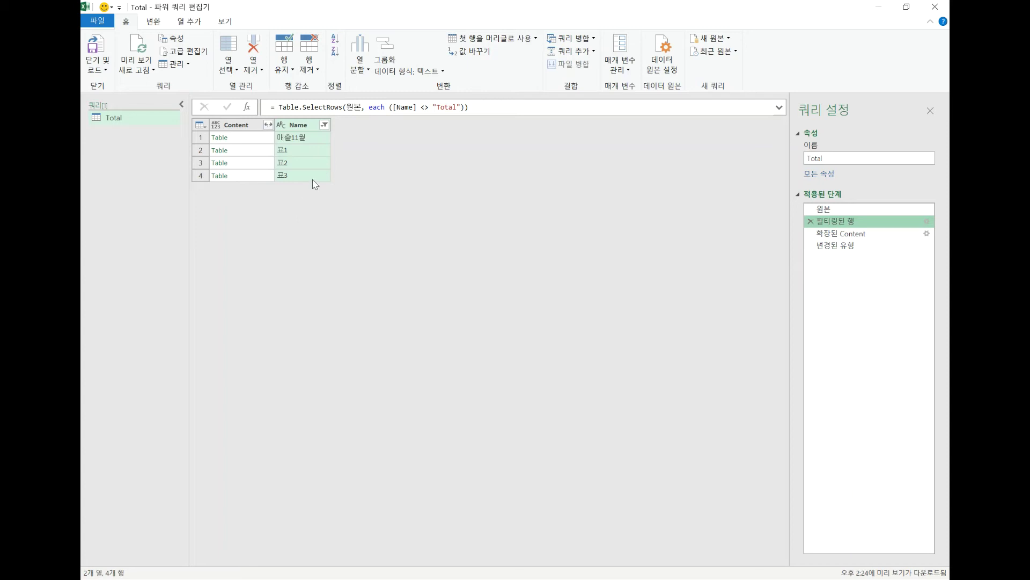
{"action": "left_click", "coordinate": [855, 237]}
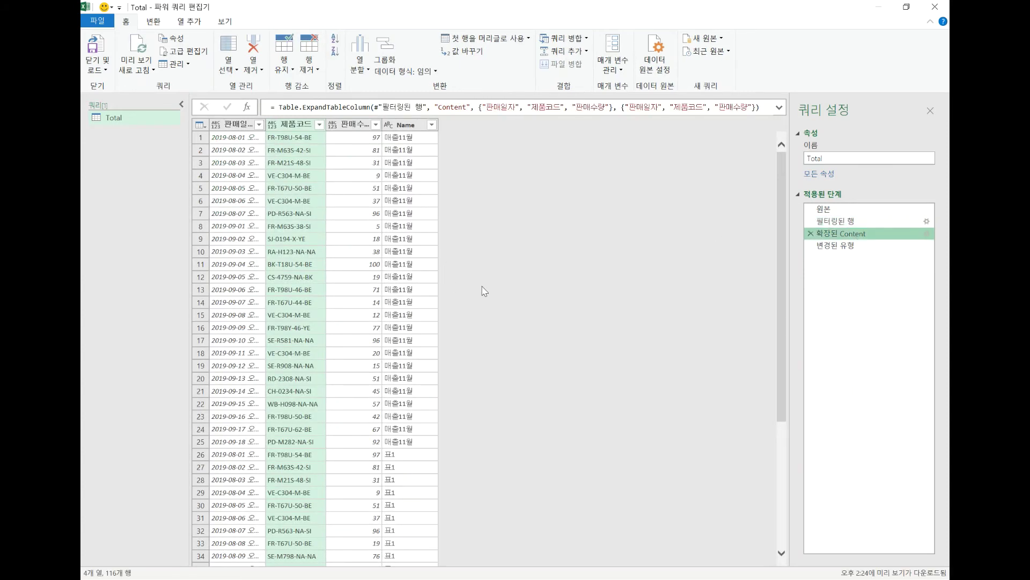
{"action": "left_click", "coordinate": [835, 246]}
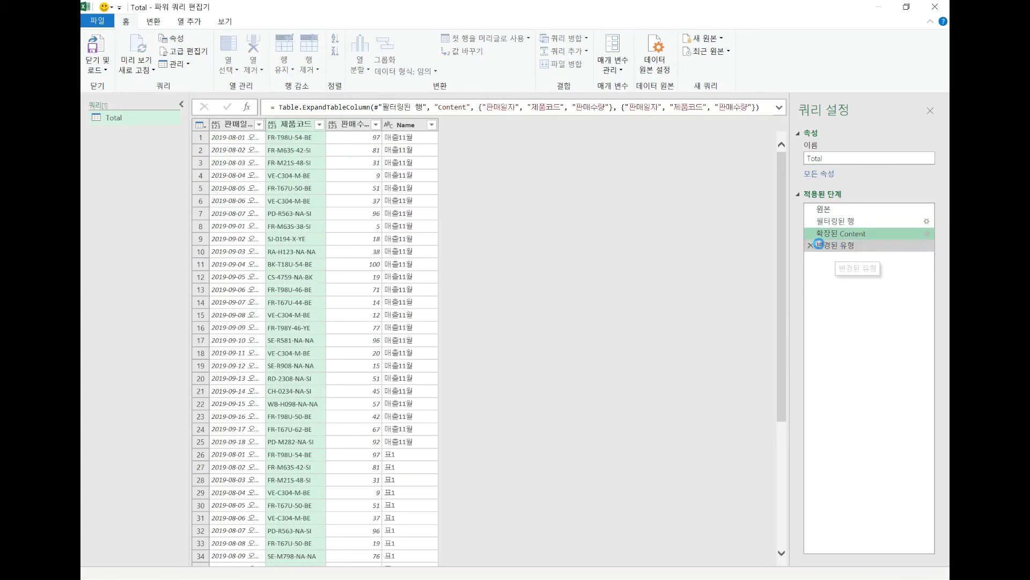
{"action": "left_click", "coordinate": [103, 73]}
{"action": "left_click", "coordinate": [108, 83]}
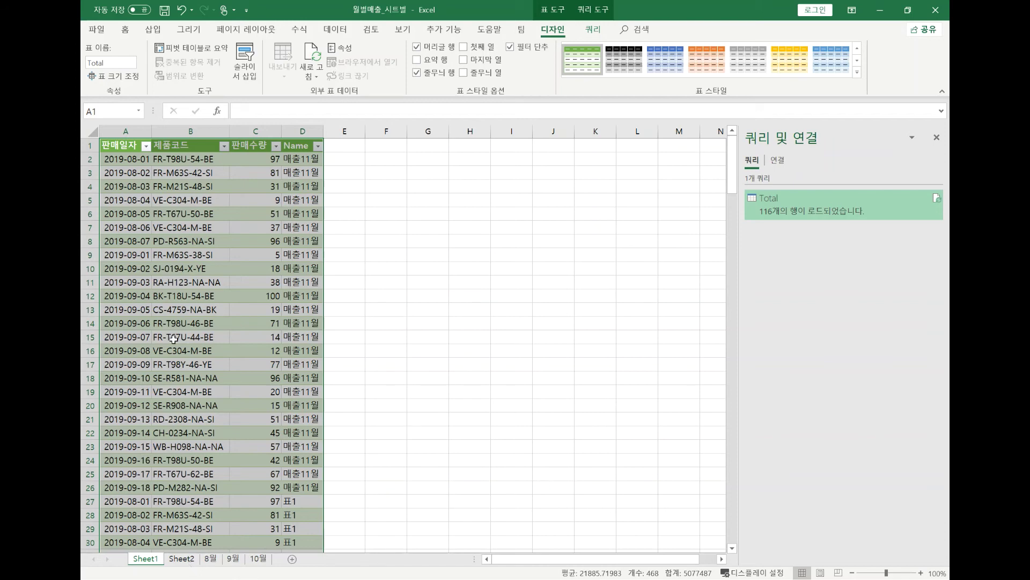
- Copy the header and the 매출11월 rows (A1:D26) of the Total table to cell A1 of a new sheet
{"action": "left_click", "coordinate": [125, 146]}
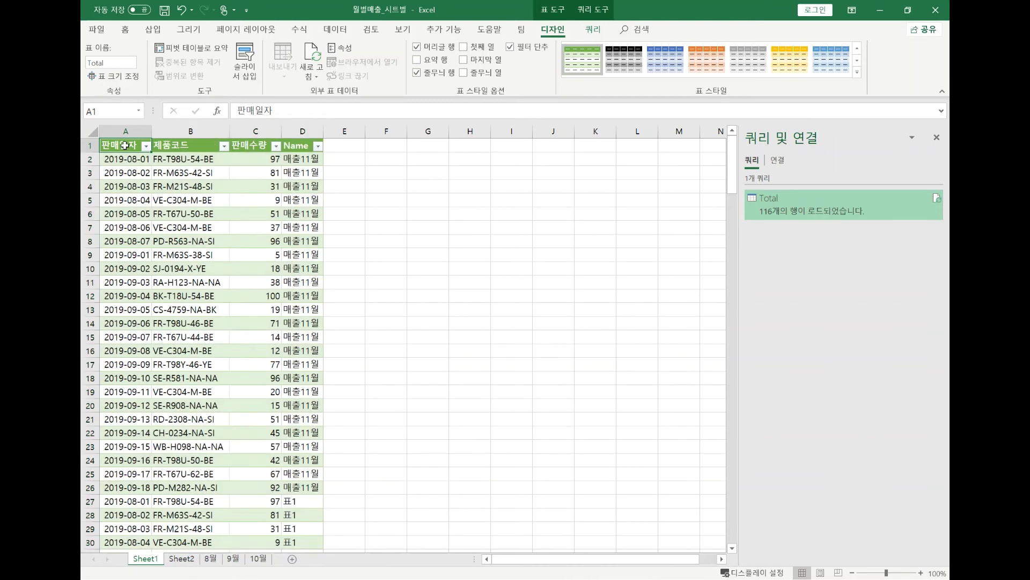
{"action": "left_click_drag", "start_coordinate": [125, 146], "coordinate": [297, 344]}
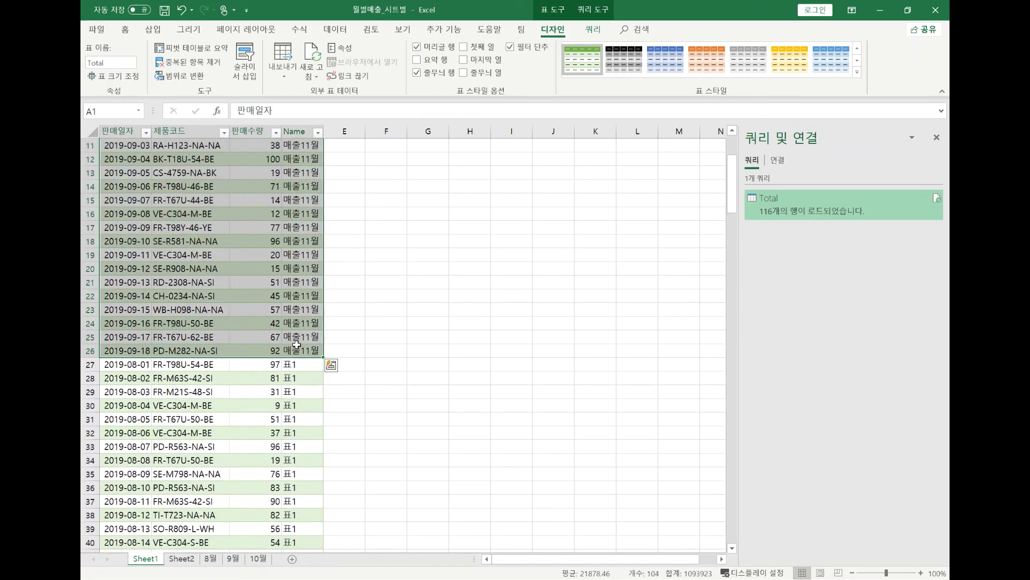
{"action": "key", "text": "ctrl+c"}
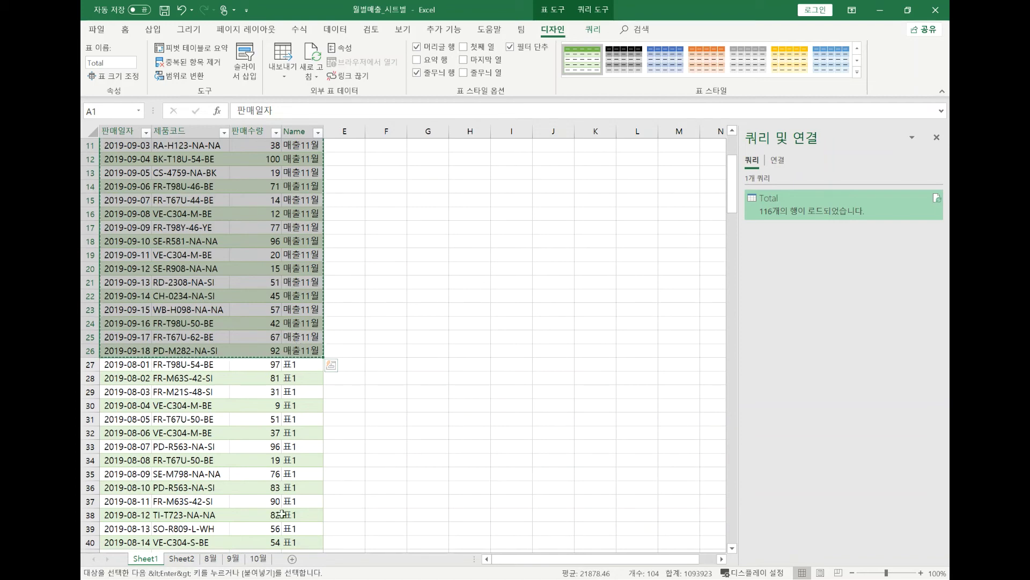
{"action": "left_click", "coordinate": [289, 558]}
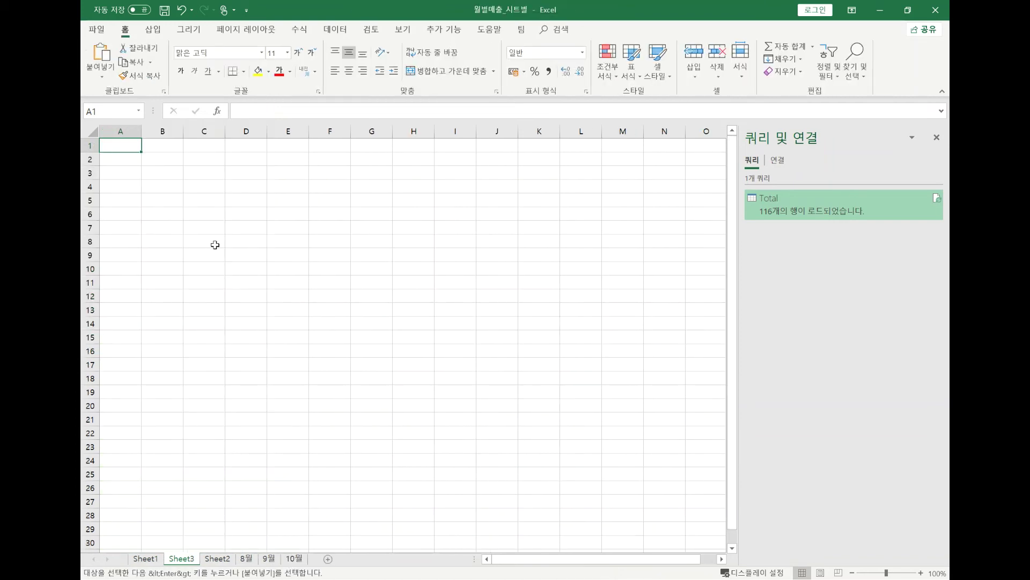
{"action": "key", "text": "ctrl+v"}
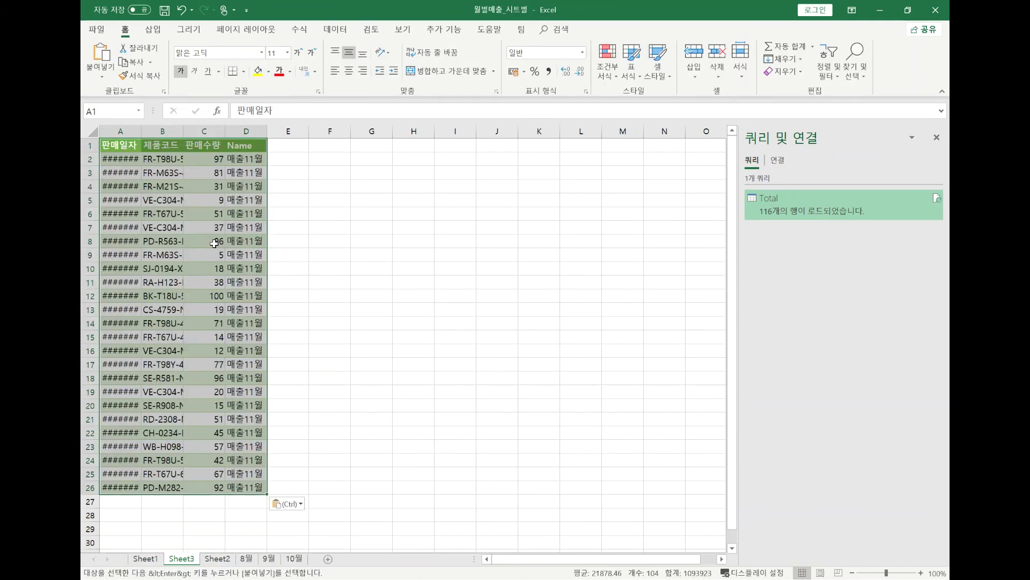
- Clear the Name data in column D of the pasted range on Sheet3
{"action": "left_click", "coordinate": [224, 212]}
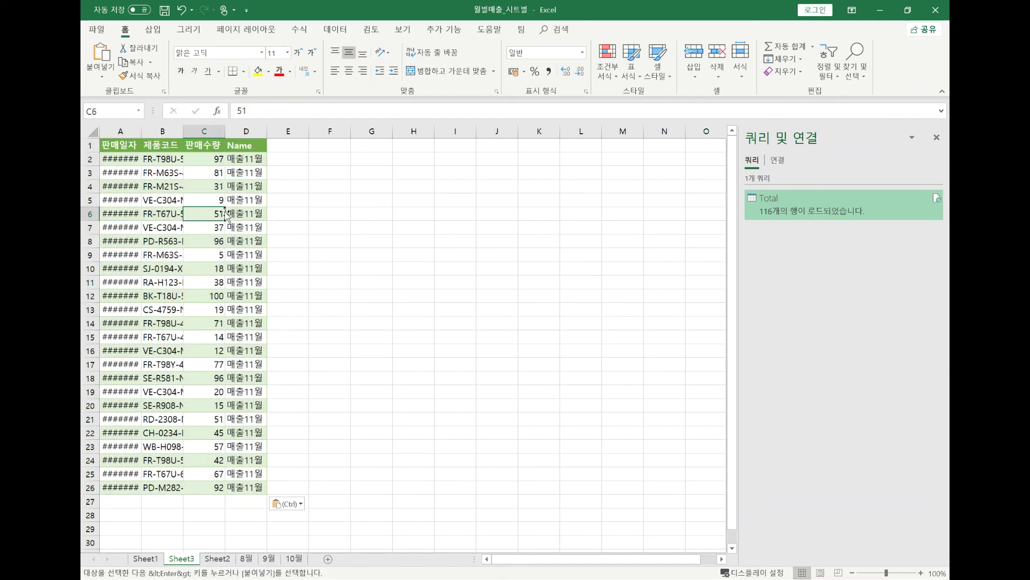
{"action": "left_click", "coordinate": [257, 127]}
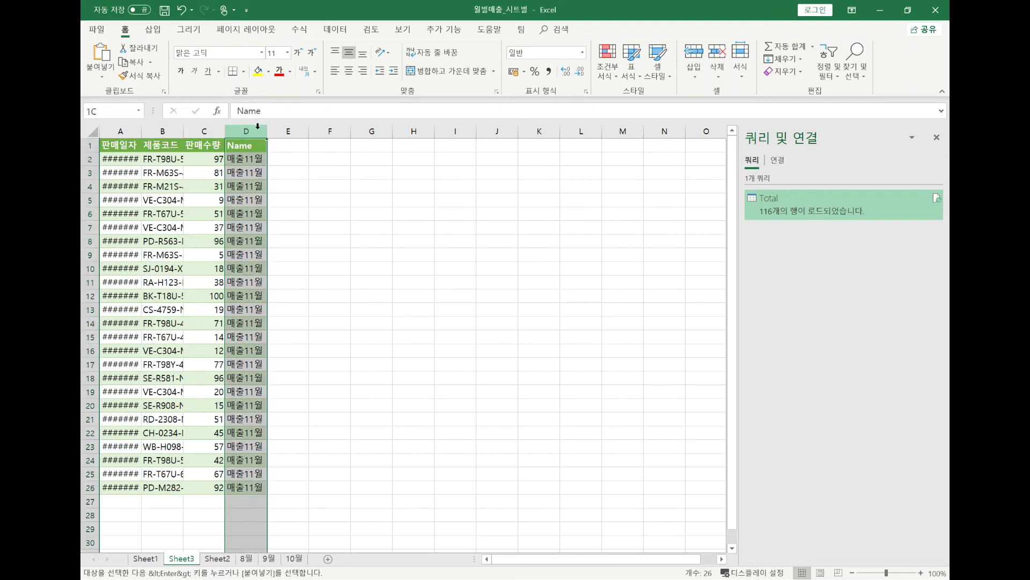
{"action": "key", "text": "Delete"}
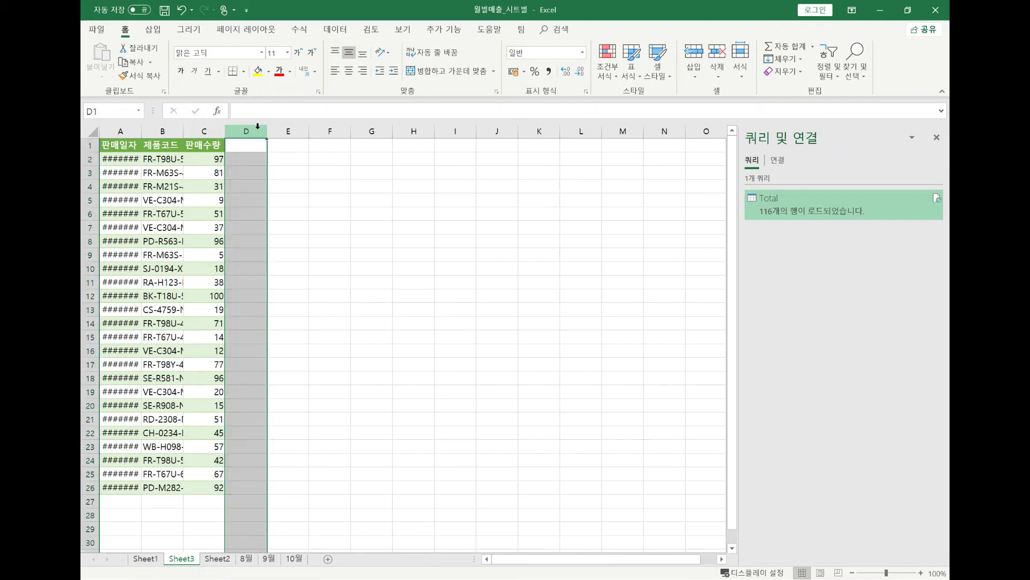
- Convert the remaining data on Sheet3 into a table named 매출12월 and return to Sheet1
{"action": "left_click", "coordinate": [148, 200]}
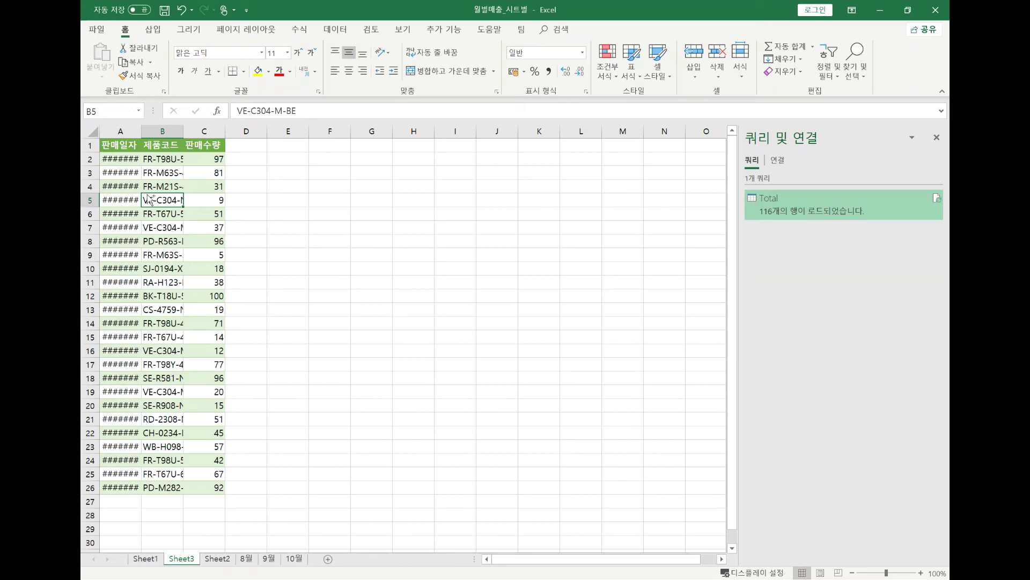
{"action": "key", "text": "ctrl+t"}
{"action": "left_click", "coordinate": [479, 292]}
{"action": "left_click", "coordinate": [123, 62]}
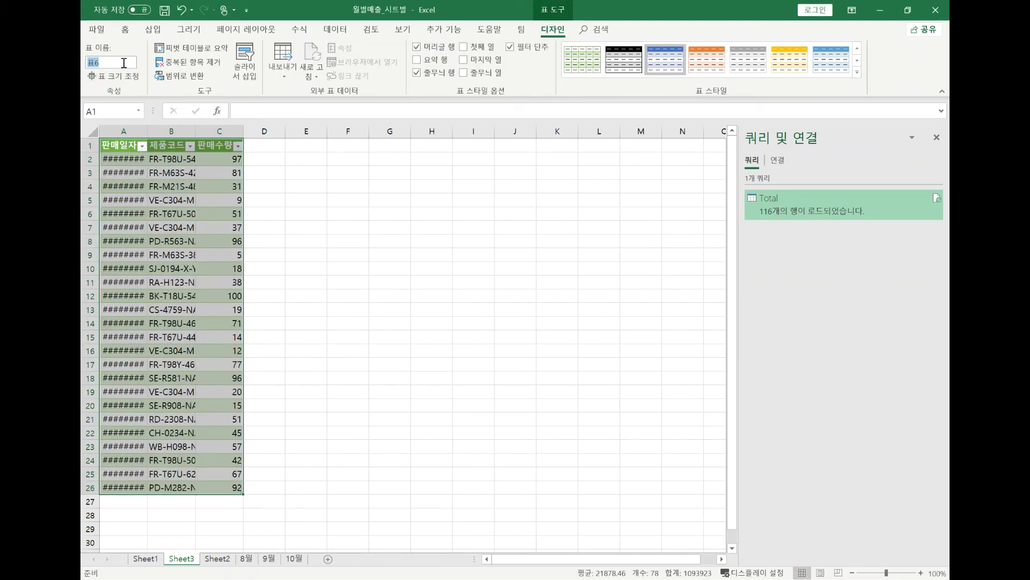
{"action": "type", "text": "매출12월"}
{"action": "key", "text": "Return"}
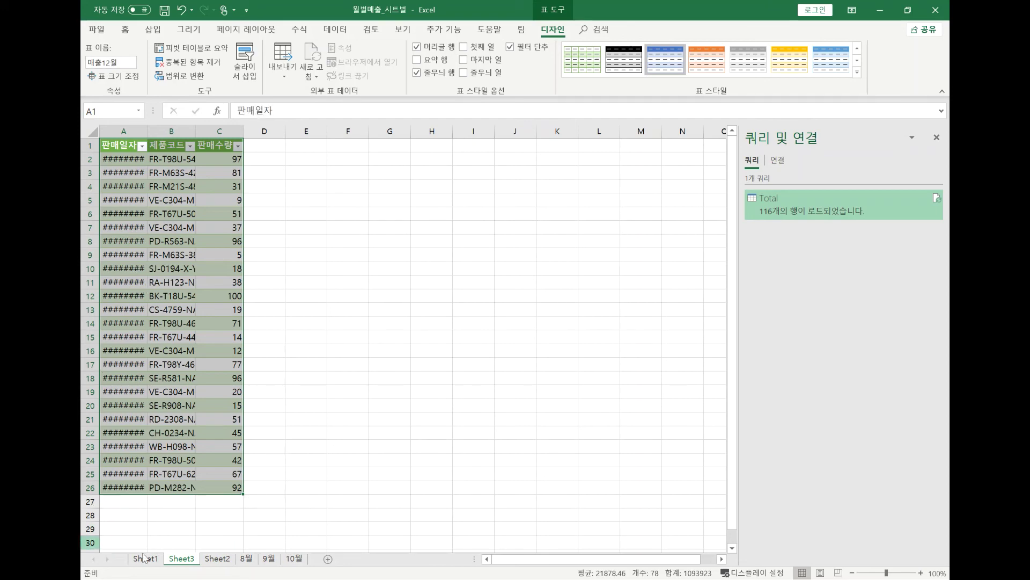
{"action": "left_click", "coordinate": [146, 559]}
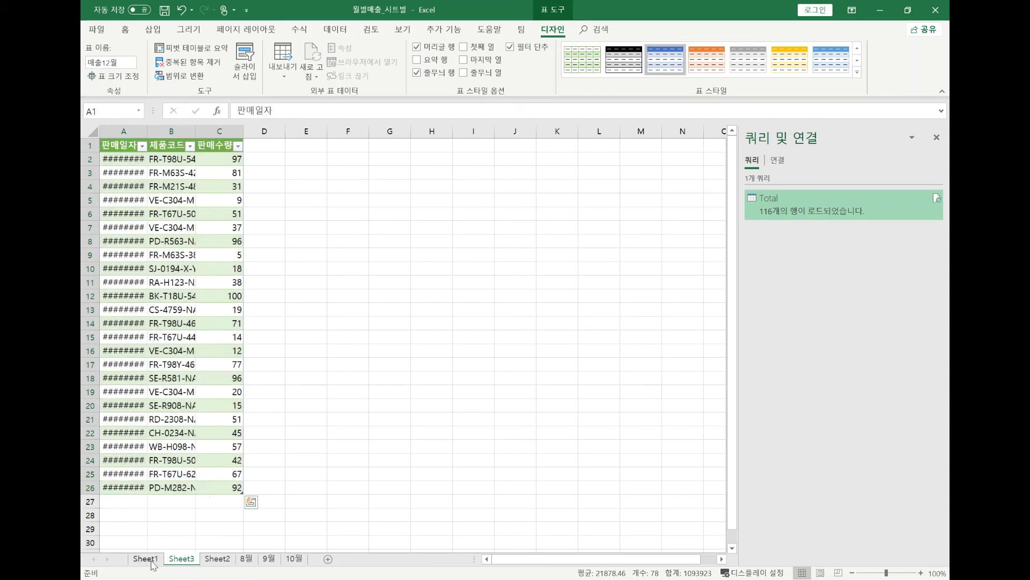
- Refresh the Total table on Sheet1 to reload the combined data from the workbook's tables
{"action": "left_click", "coordinate": [263, 172]}
{"action": "scroll", "coordinate": [267, 238], "scroll_direction": "up", "scroll_amount": 4}
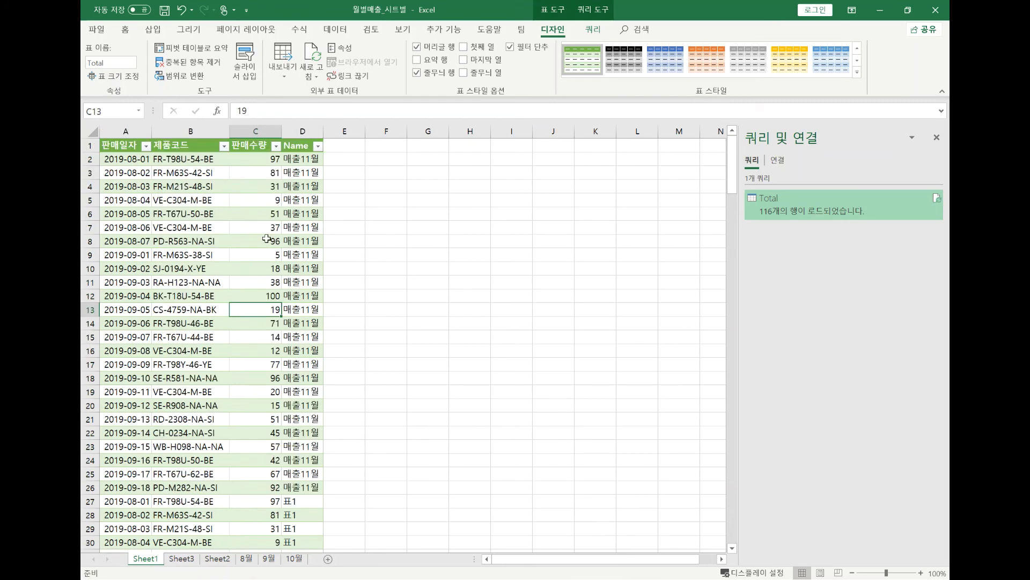
{"action": "left_click", "coordinate": [318, 57]}
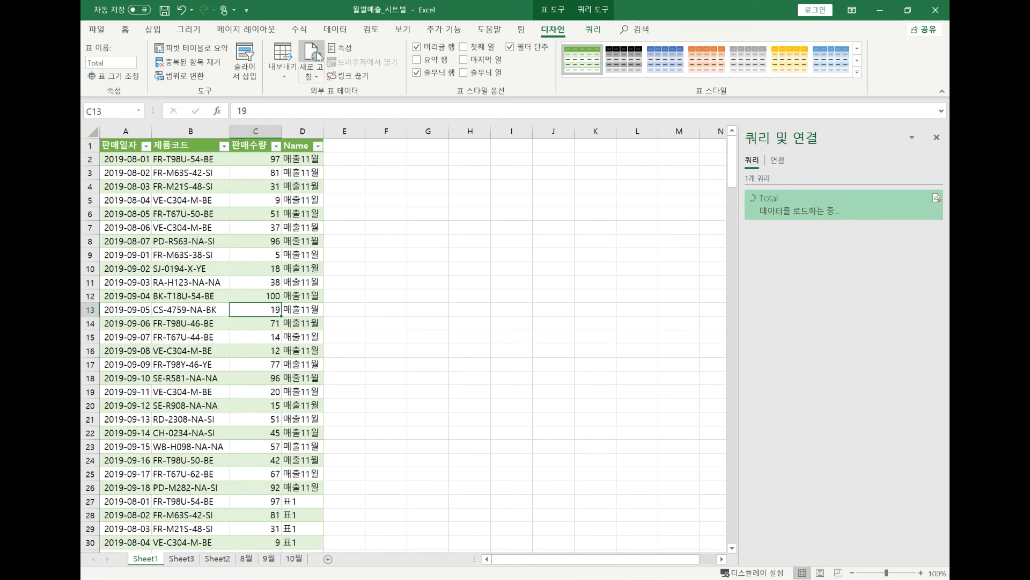
- Check the Name column of the refreshed Total table from its first row to its last for the source tables included
{"action": "left_click", "coordinate": [306, 155]}
{"action": "scroll", "coordinate": [315, 344], "scroll_direction": "down", "scroll_amount": 6}
{"action": "scroll", "coordinate": [315, 344], "scroll_direction": "down", "scroll_amount": 8}
{"action": "scroll", "coordinate": [312, 334], "scroll_direction": "down", "scroll_amount": 9}
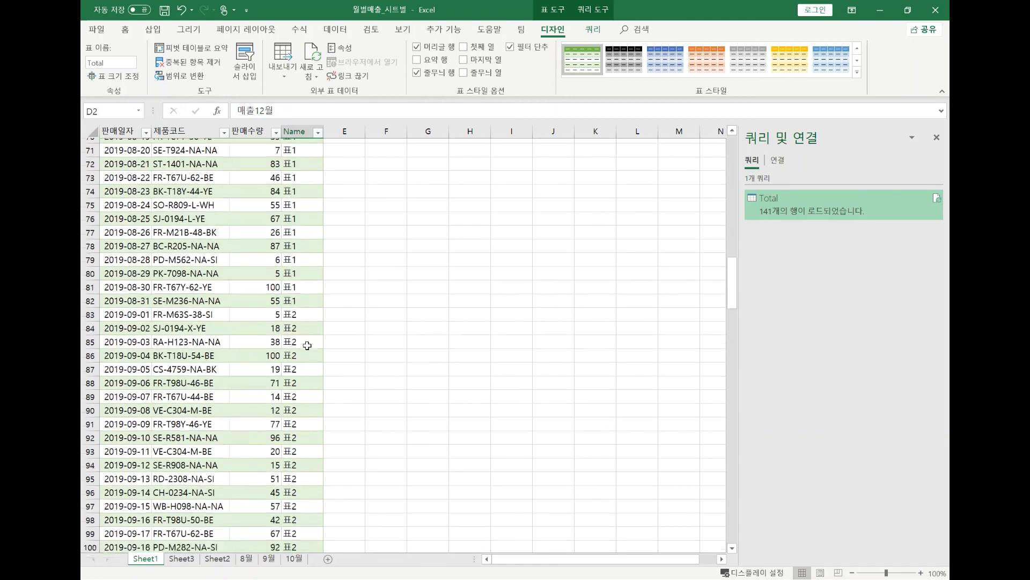
{"action": "scroll", "coordinate": [307, 345], "scroll_direction": "down", "scroll_amount": 18}
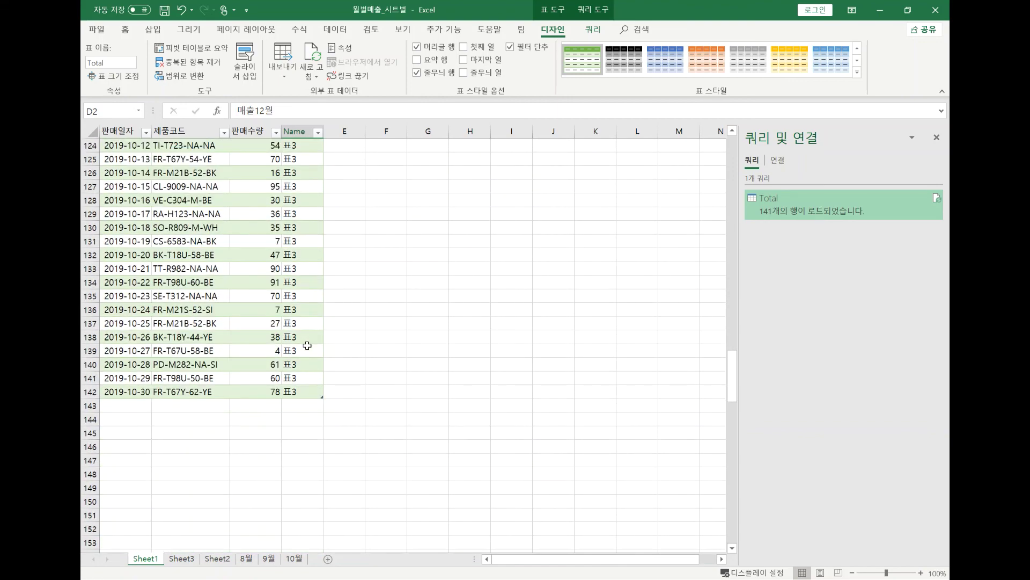
{"action": "scroll", "coordinate": [307, 346], "scroll_direction": "up", "scroll_amount": 20}
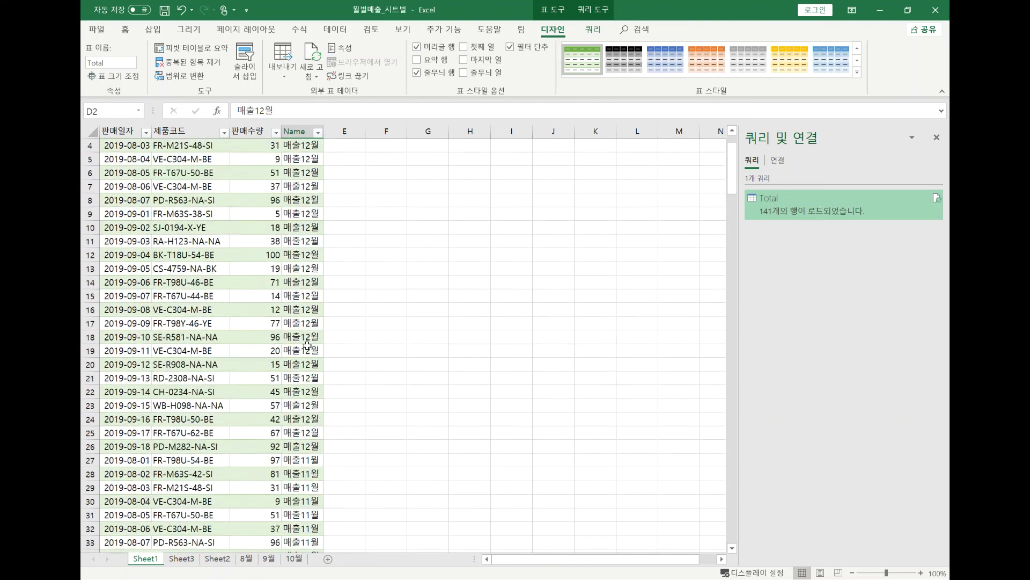
{"action": "scroll", "coordinate": [307, 345], "scroll_direction": "up", "scroll_amount": 1}
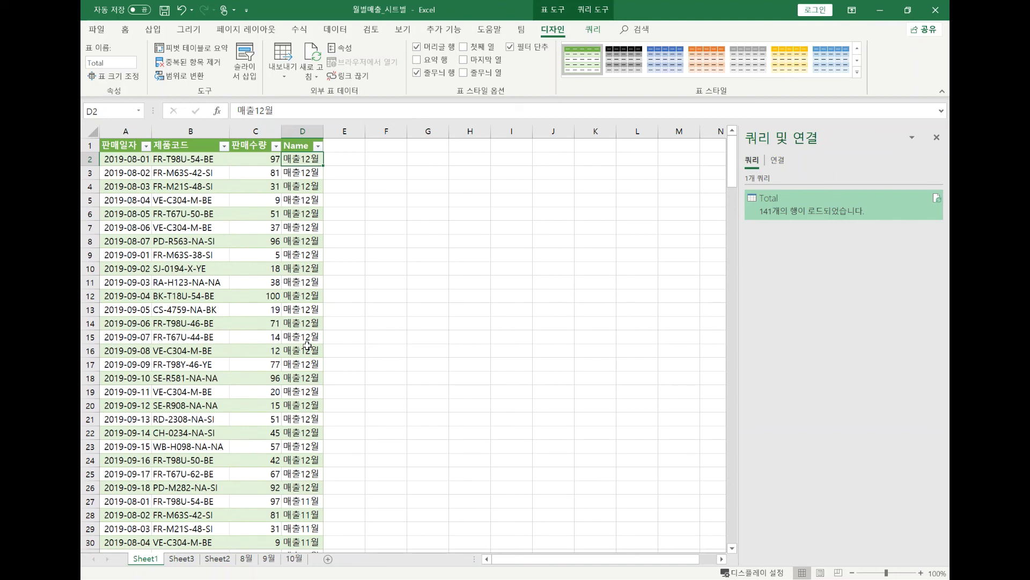